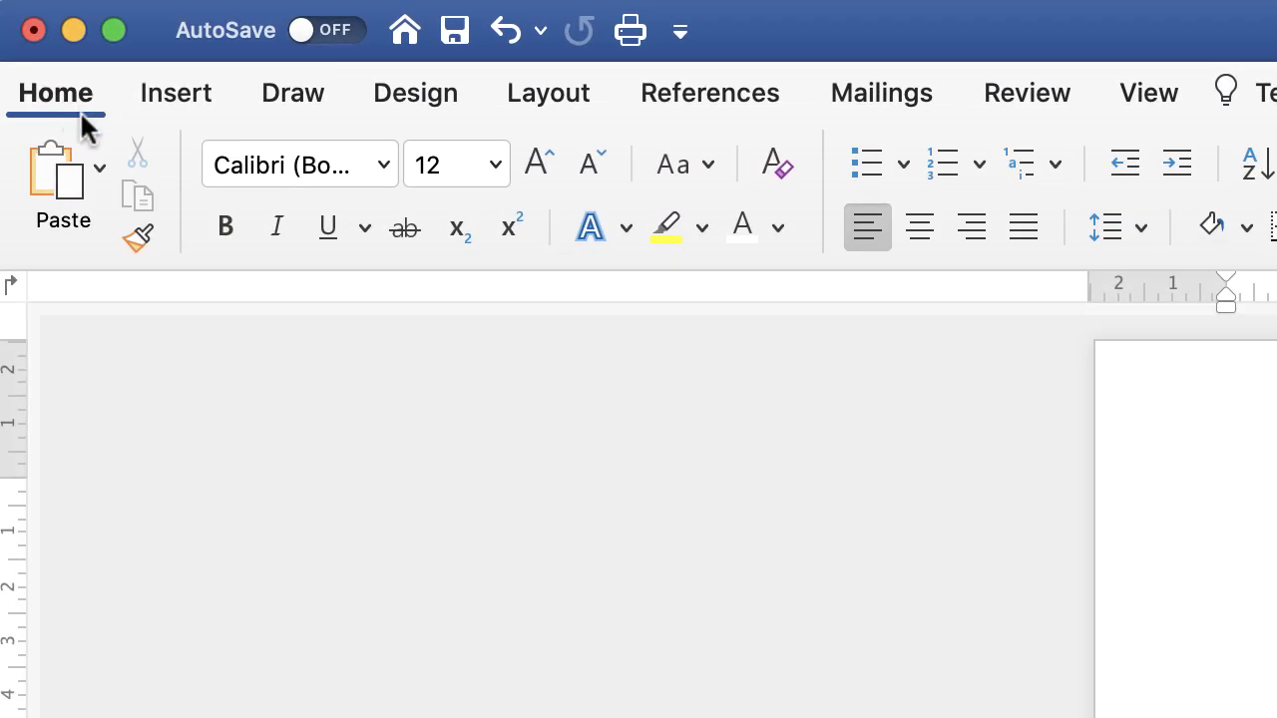
# Set the paper size to A4.
pyautogui.click(547, 94)
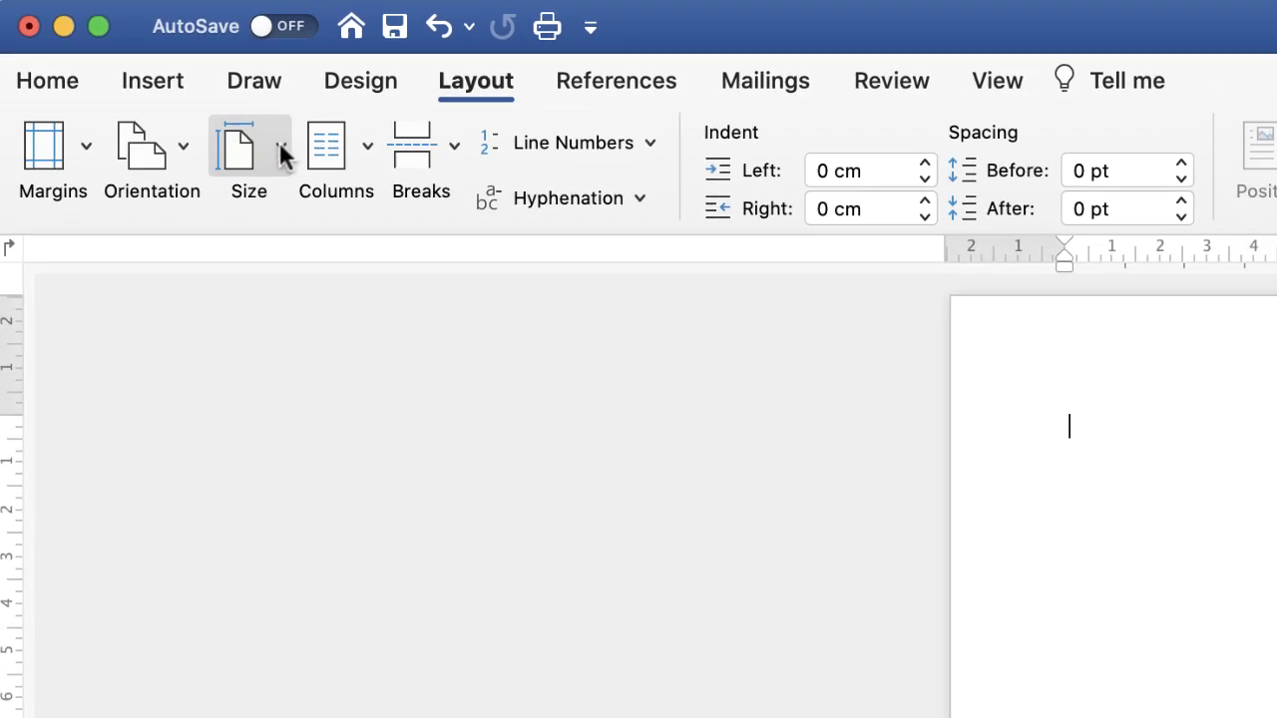
pyautogui.click(280, 146)
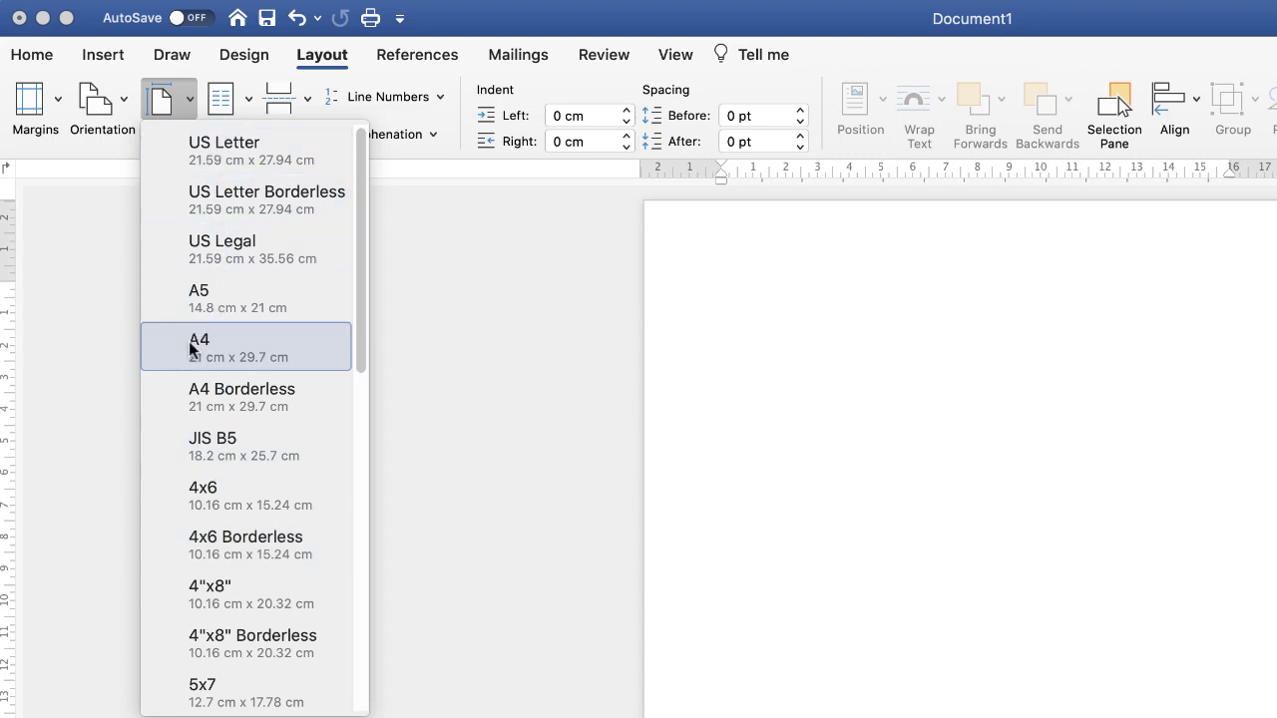
pyautogui.click(257, 343)
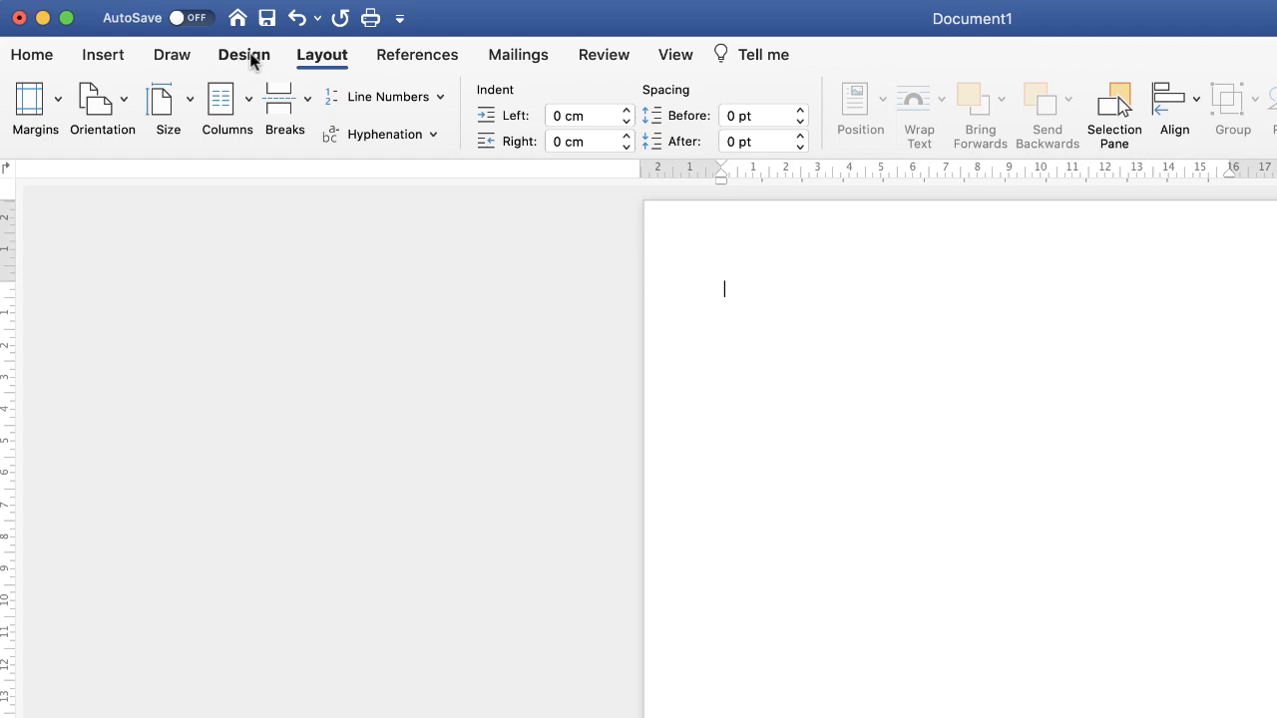
# Make the page background colour black.
pyautogui.click(251, 56)
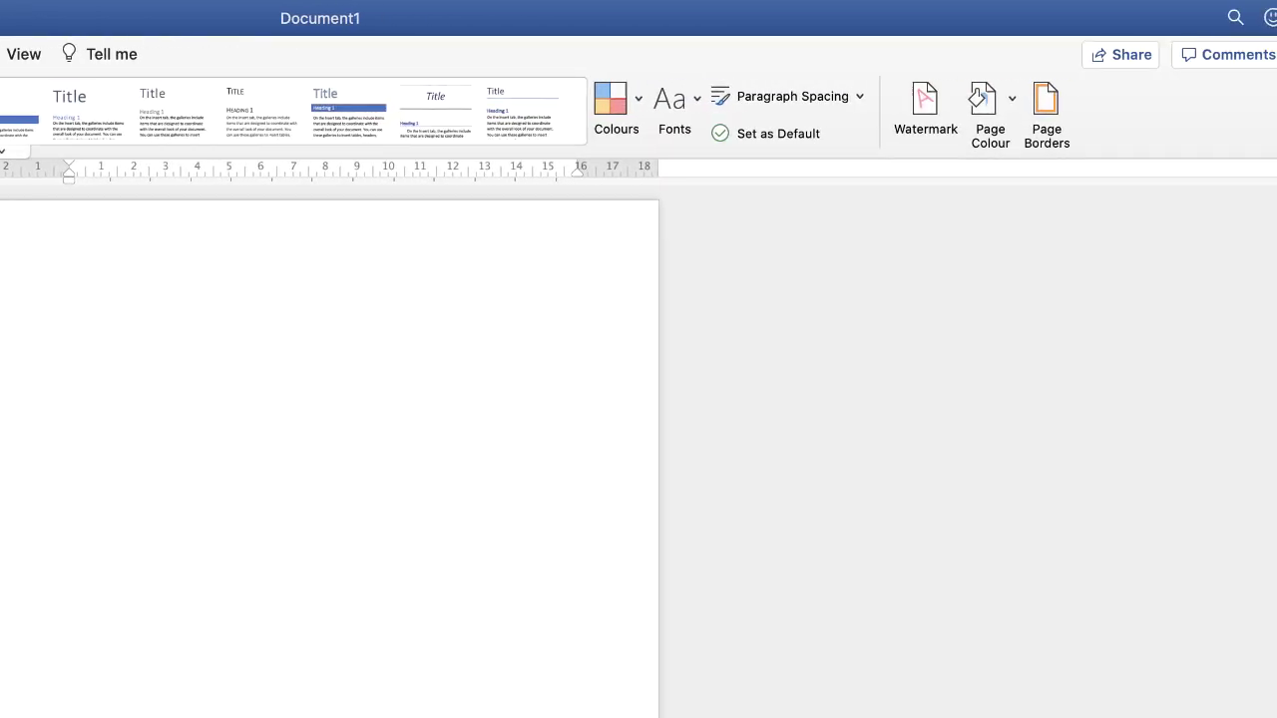
pyautogui.click(1000, 101)
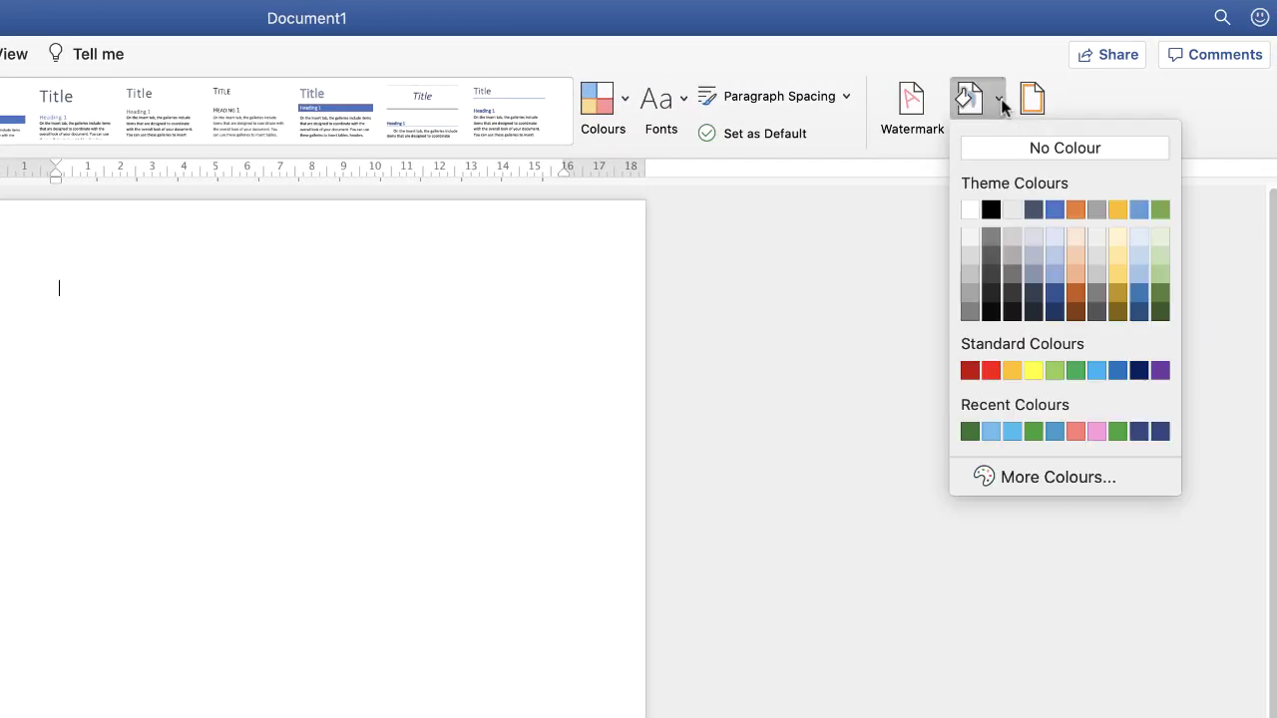
pyautogui.click(992, 211)
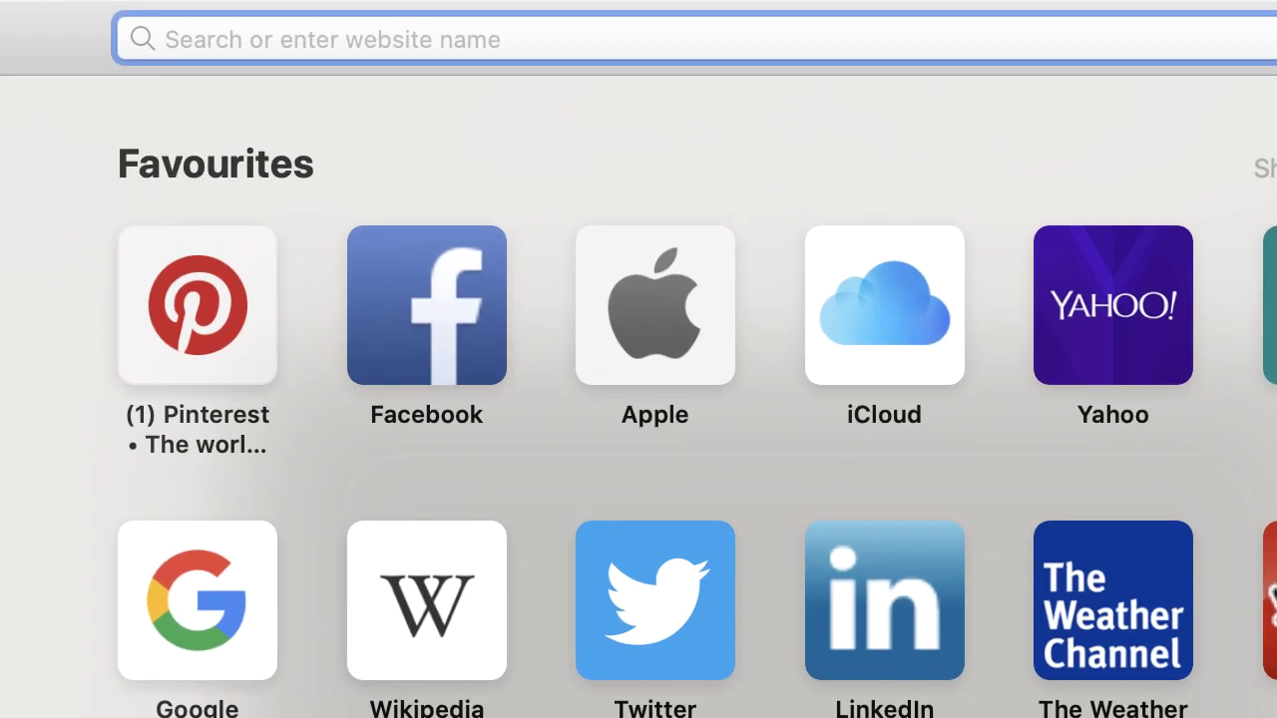
# Go to Pixabay and search vector graphics for 'hot air balloon'.
pyautogui.write('PIX')
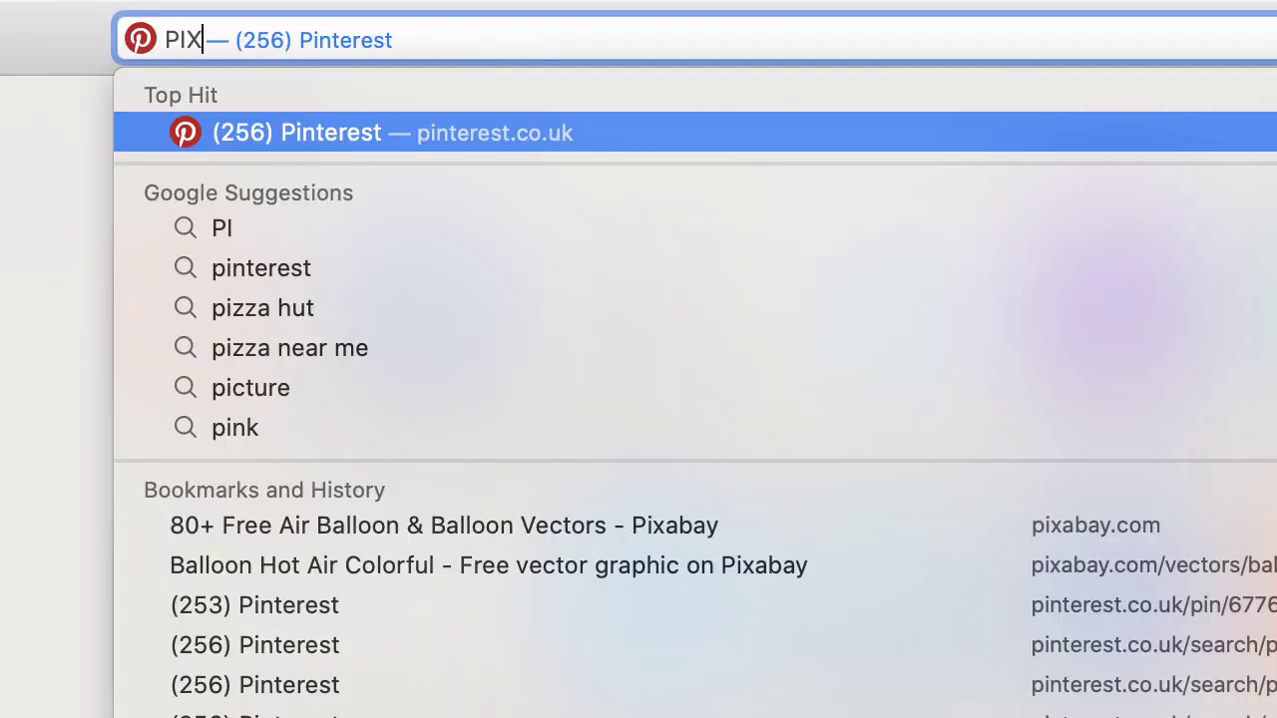
pyautogui.write('ABAY')
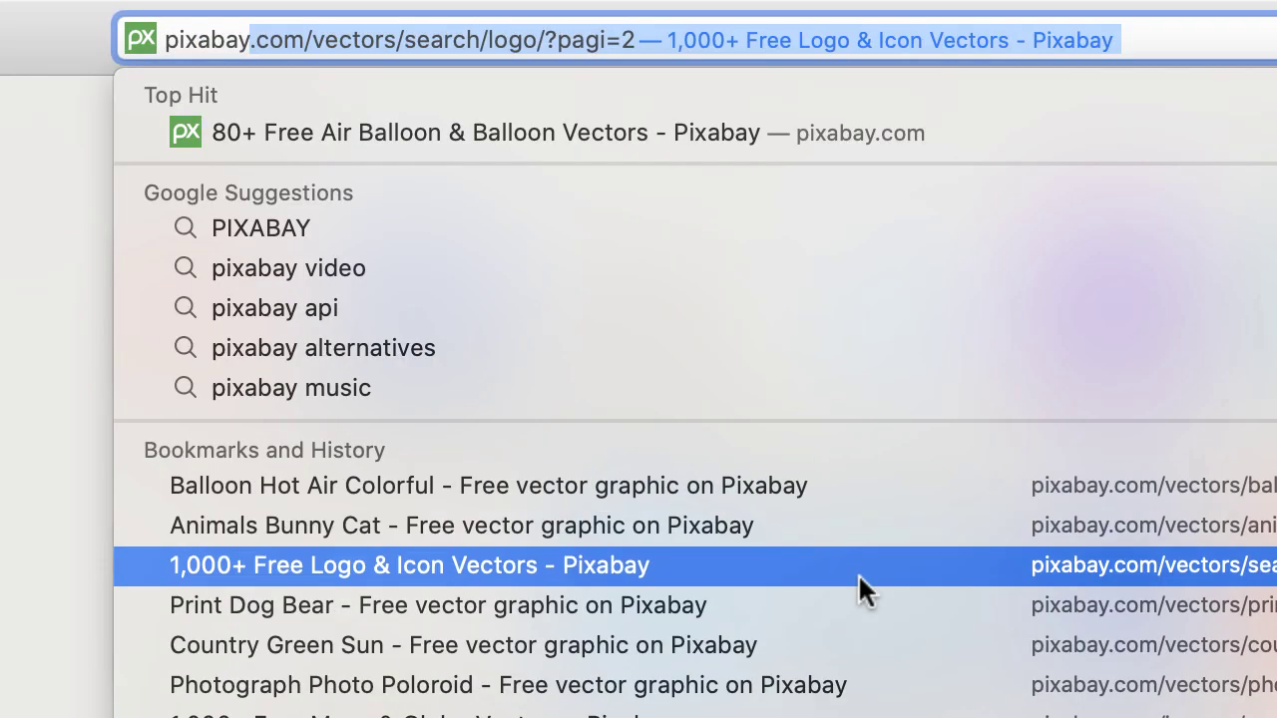
pyautogui.click(858, 573)
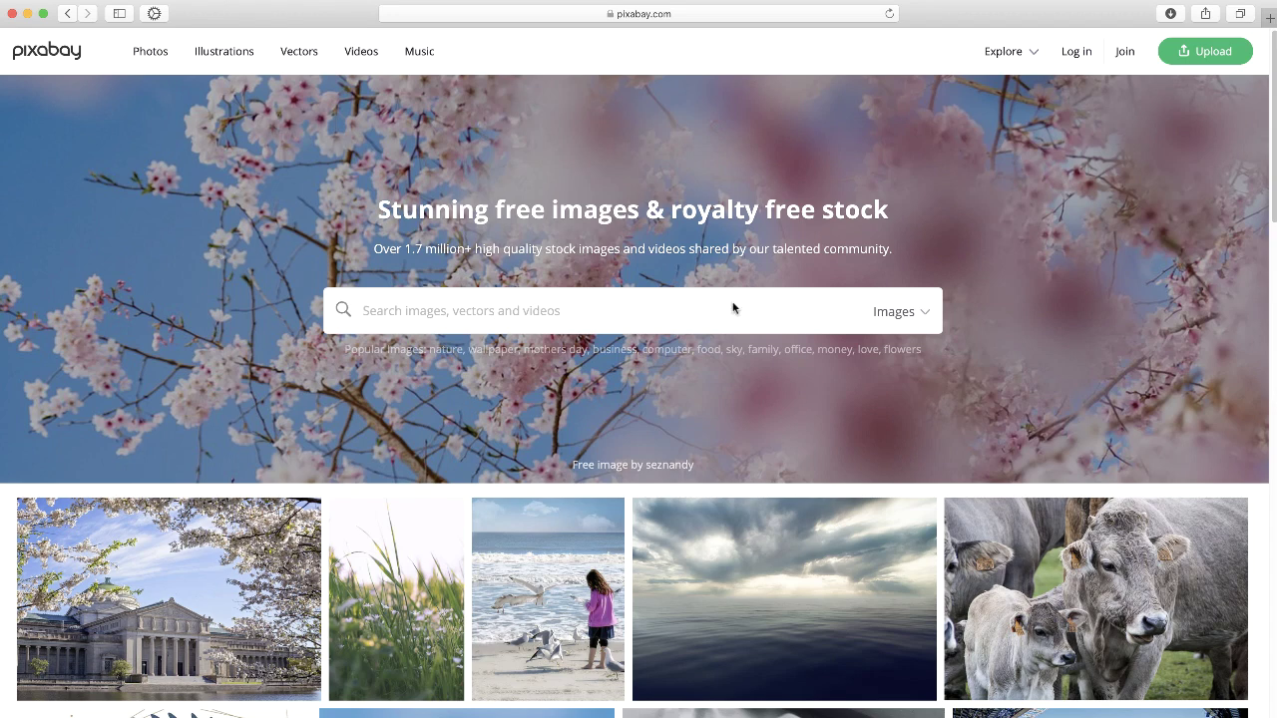
pyautogui.click(928, 317)
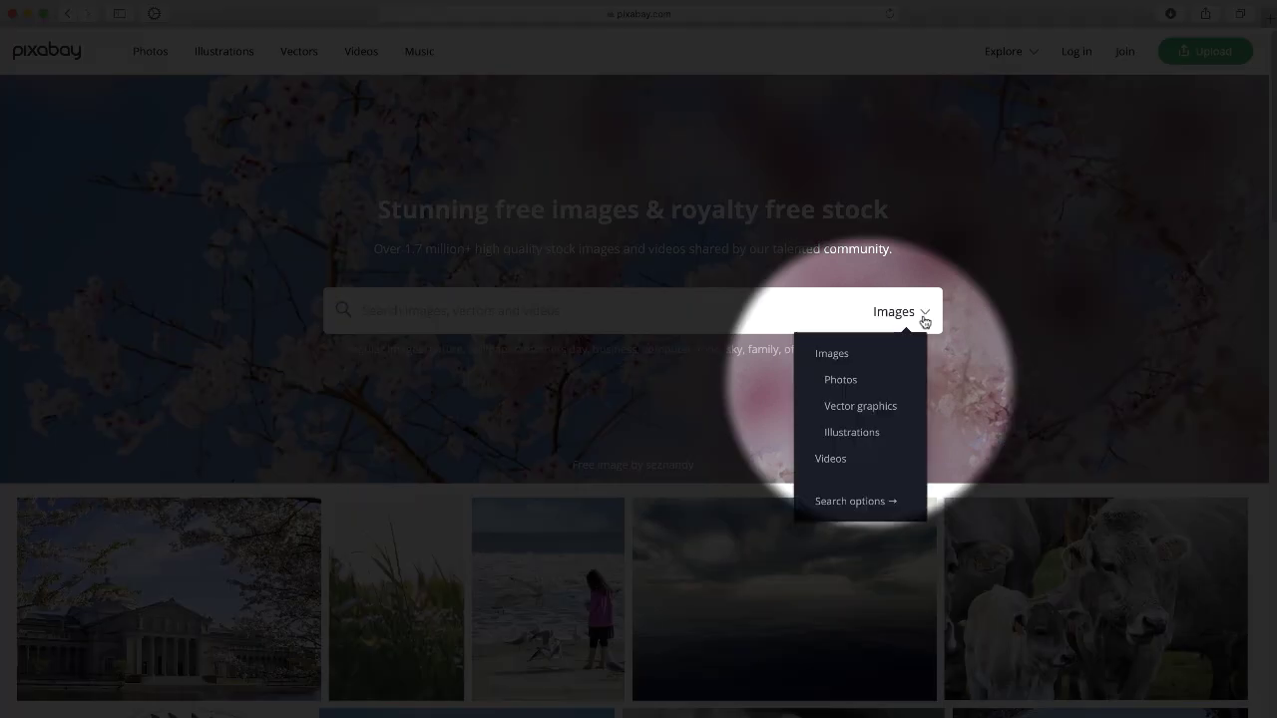
pyautogui.click(839, 409)
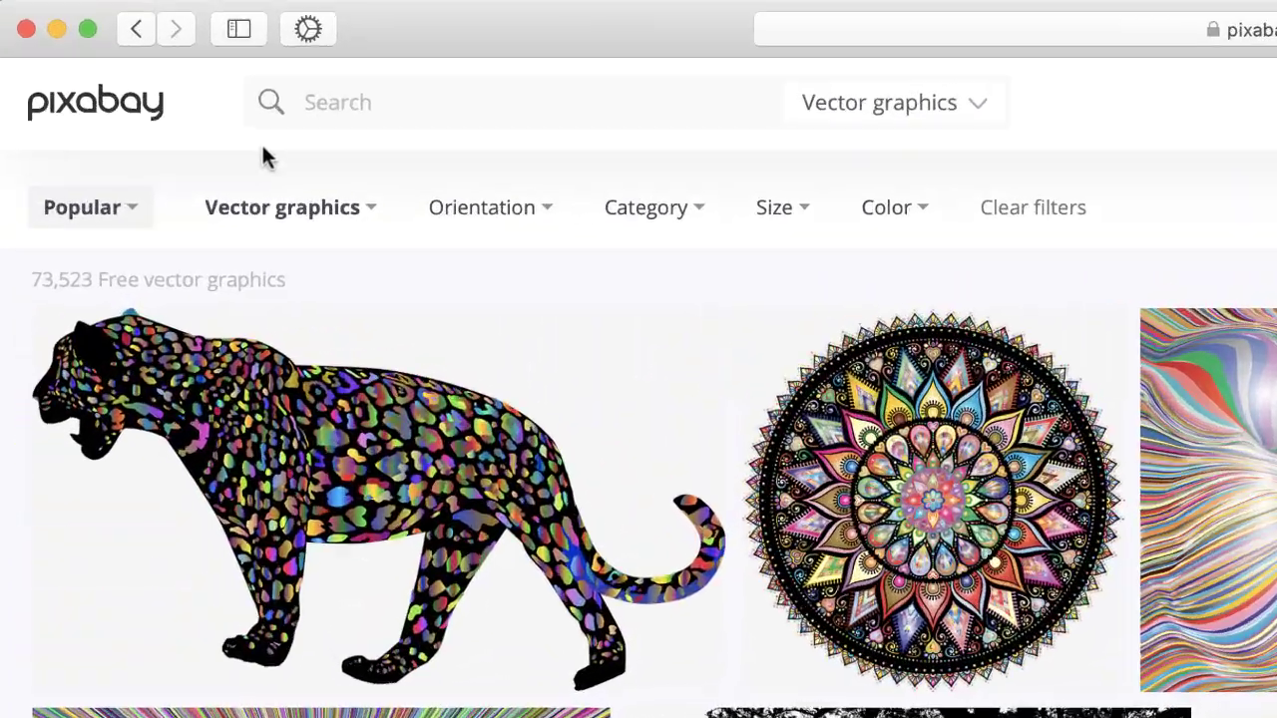
pyautogui.write('HOT ')
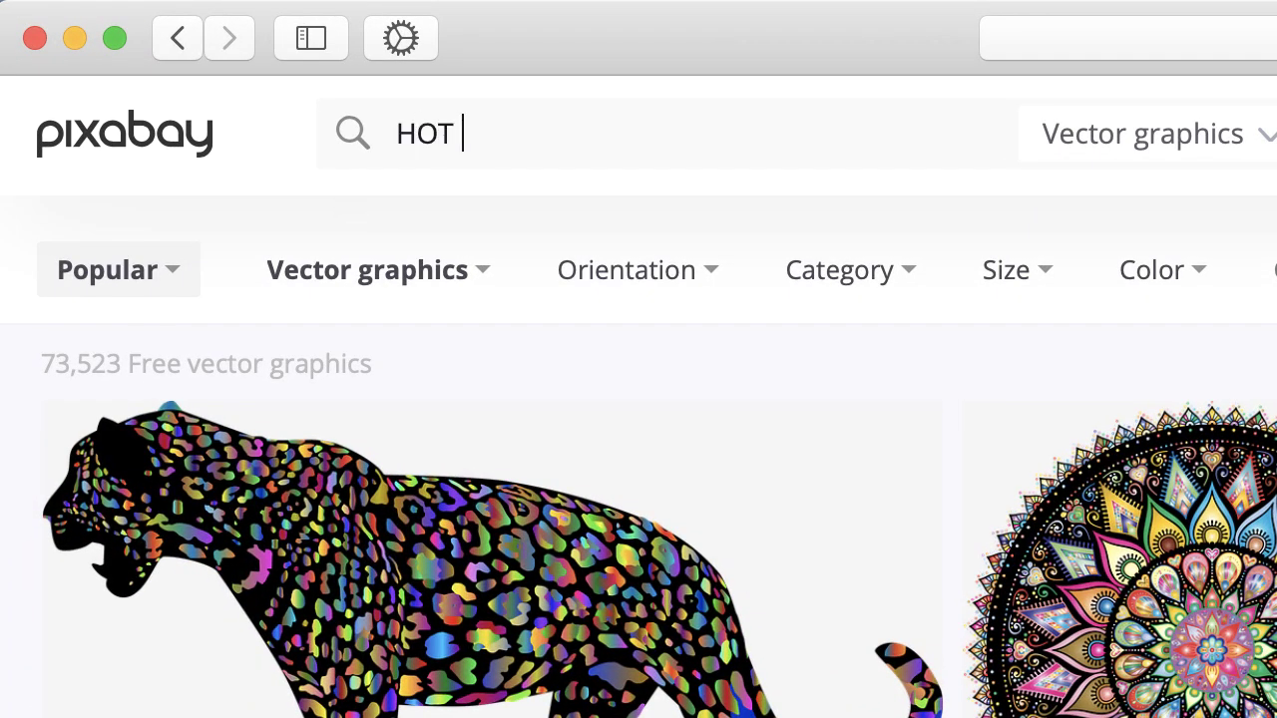
pyautogui.write('AIR BALL')
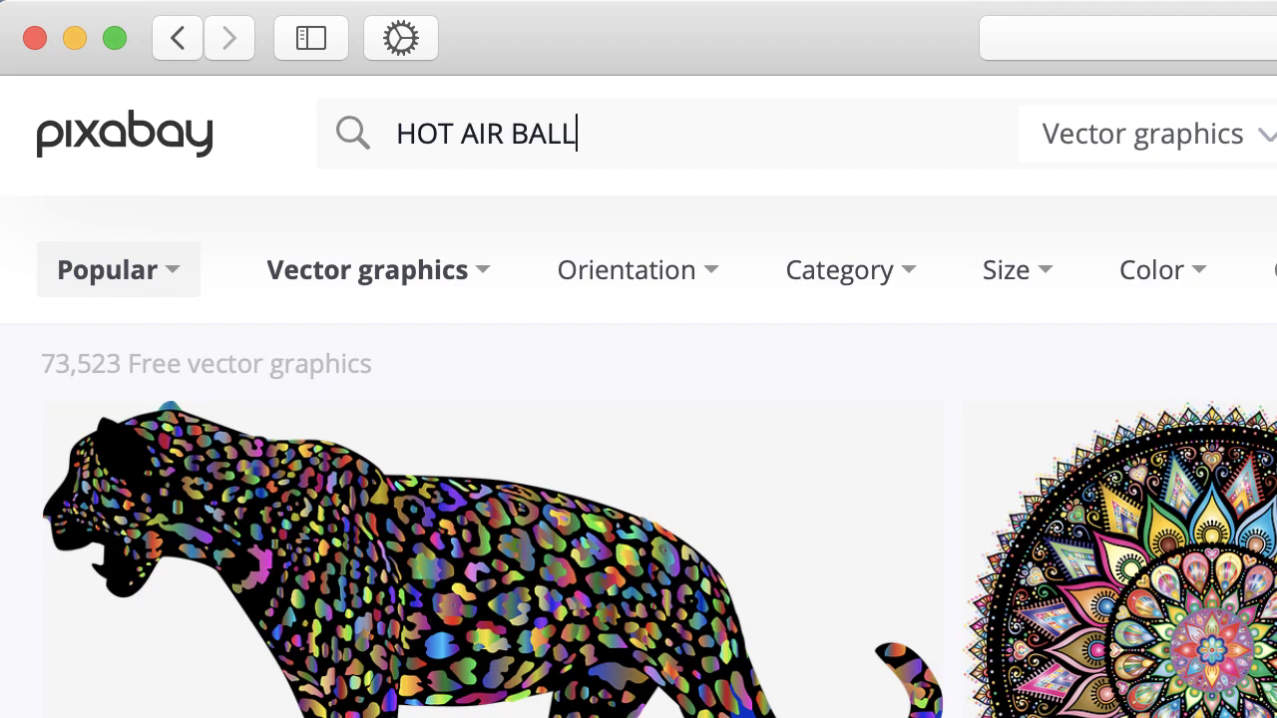
pyautogui.write('OON')
pyautogui.press('Return')
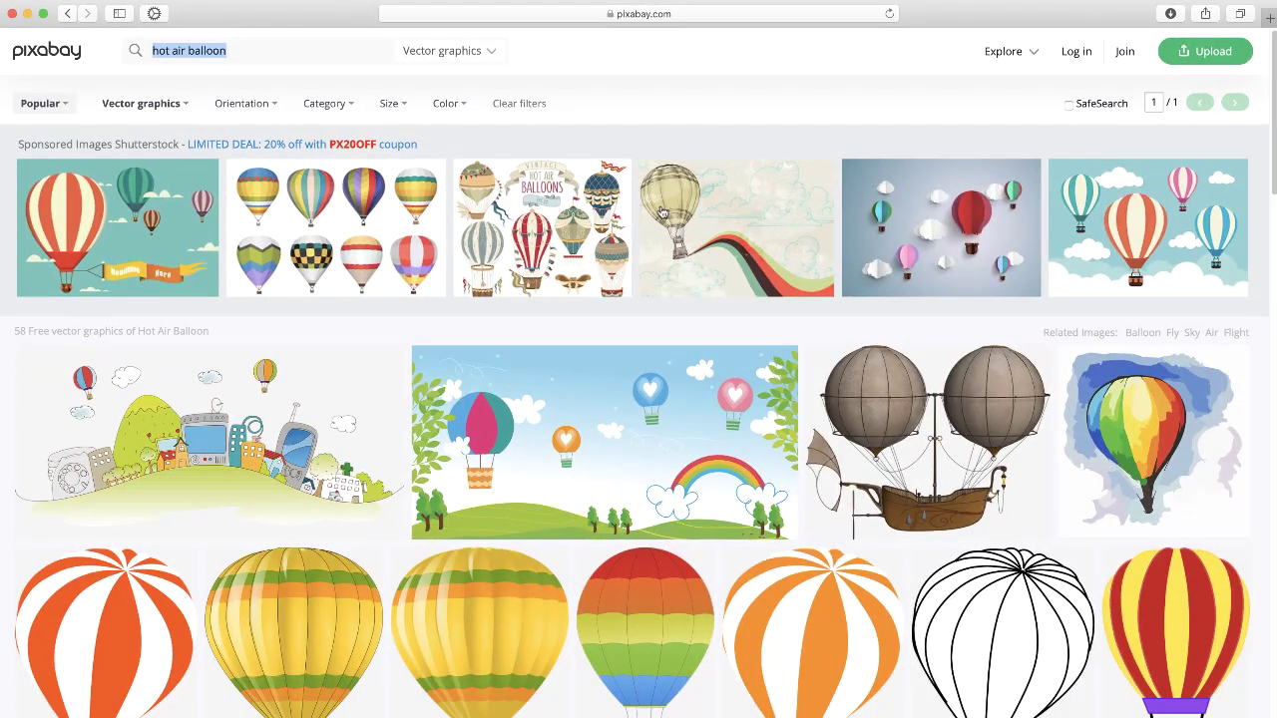
# Download the rainbow balloon as a 1042×1280 PNG and minimise the browser.
pyautogui.moveTo(1273, 186); pyautogui.dragTo(1251, 616)
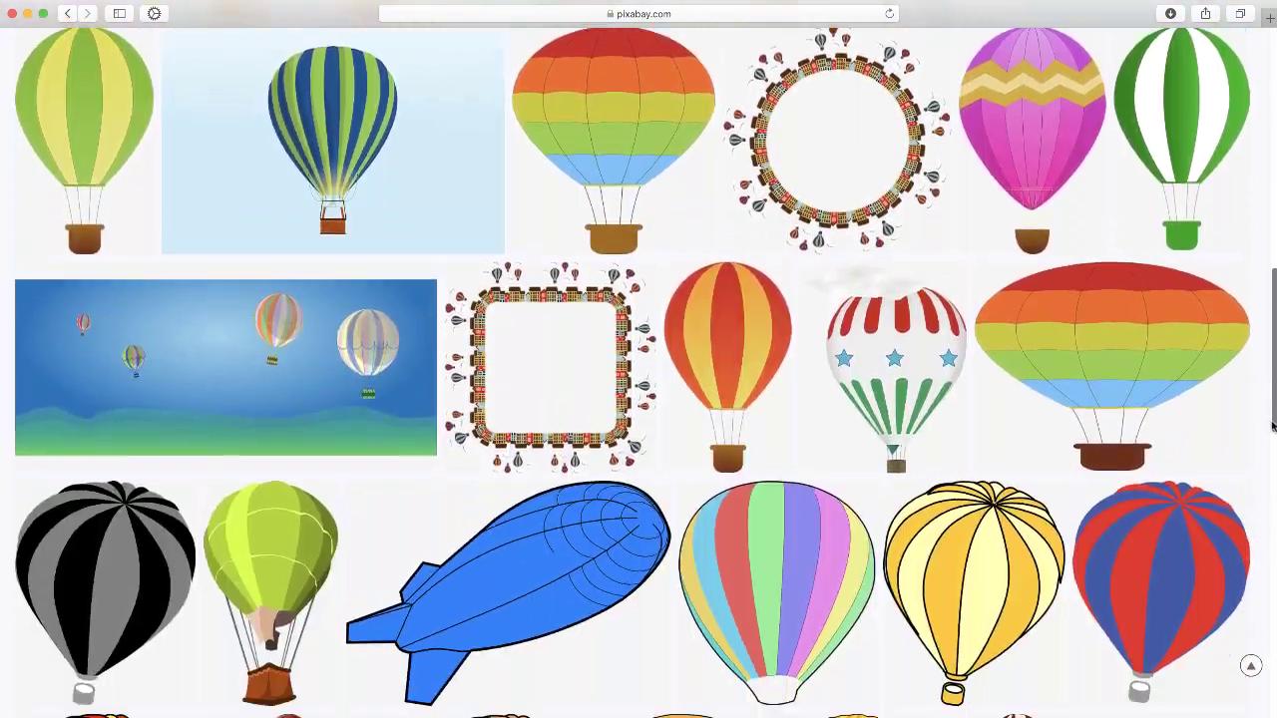
pyautogui.scroll(-5, 1237, 649)
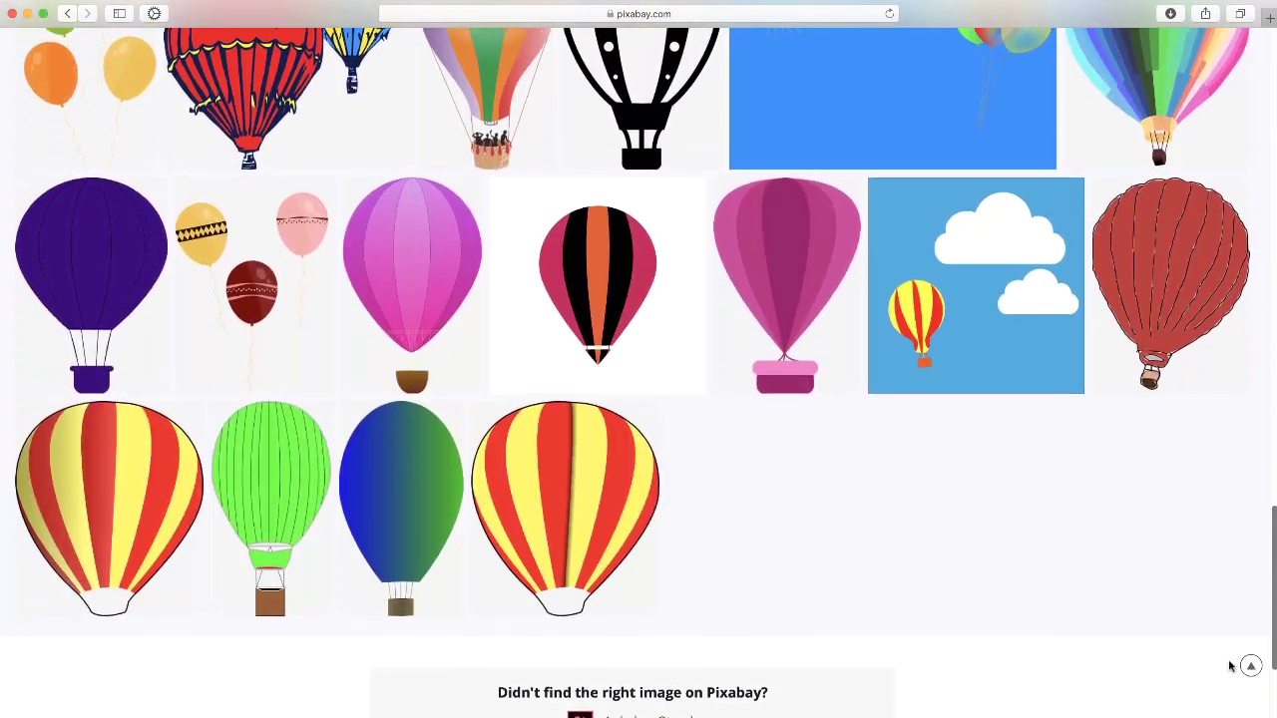
pyautogui.scroll(7, 1233, 639)
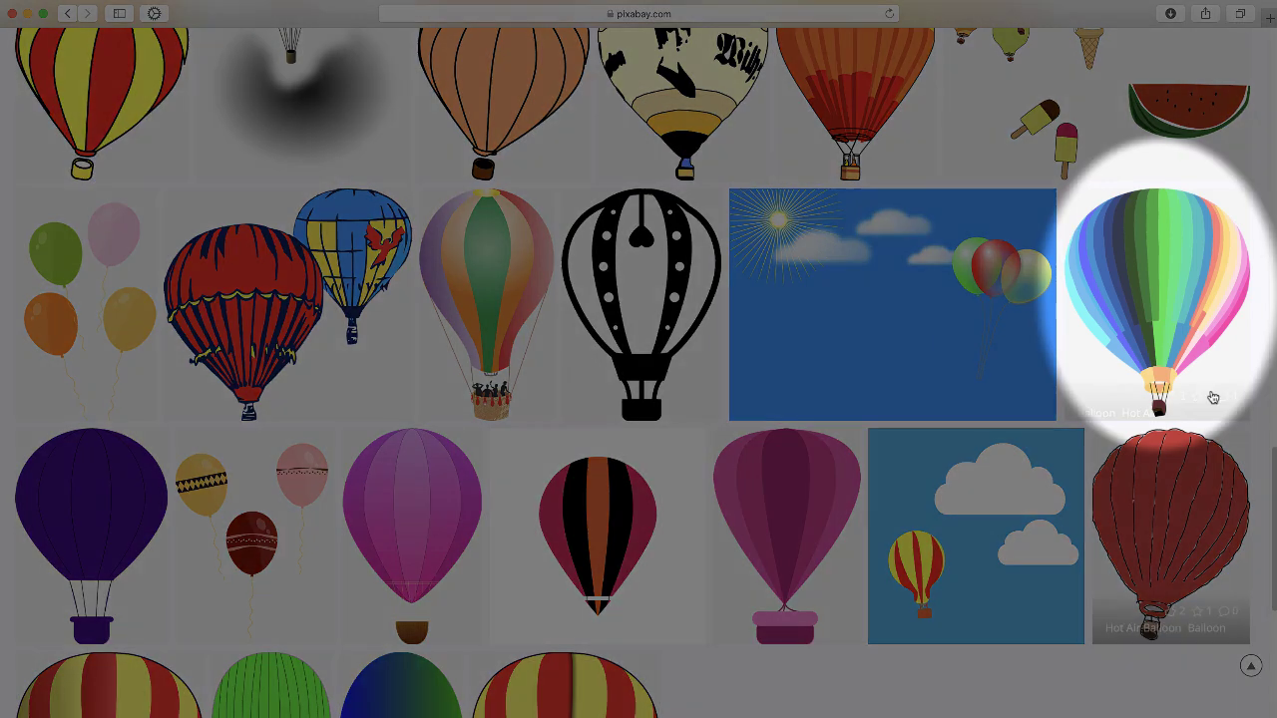
pyautogui.moveTo(1183, 214)
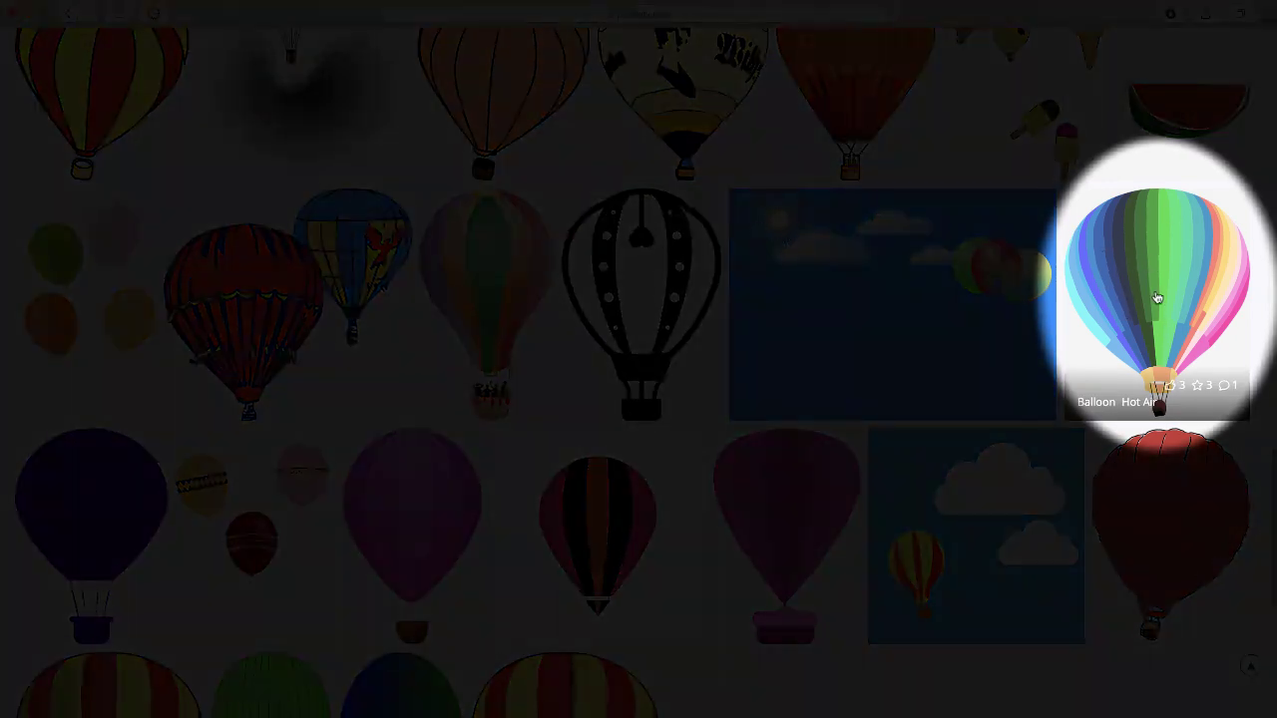
pyautogui.click(1158, 304)
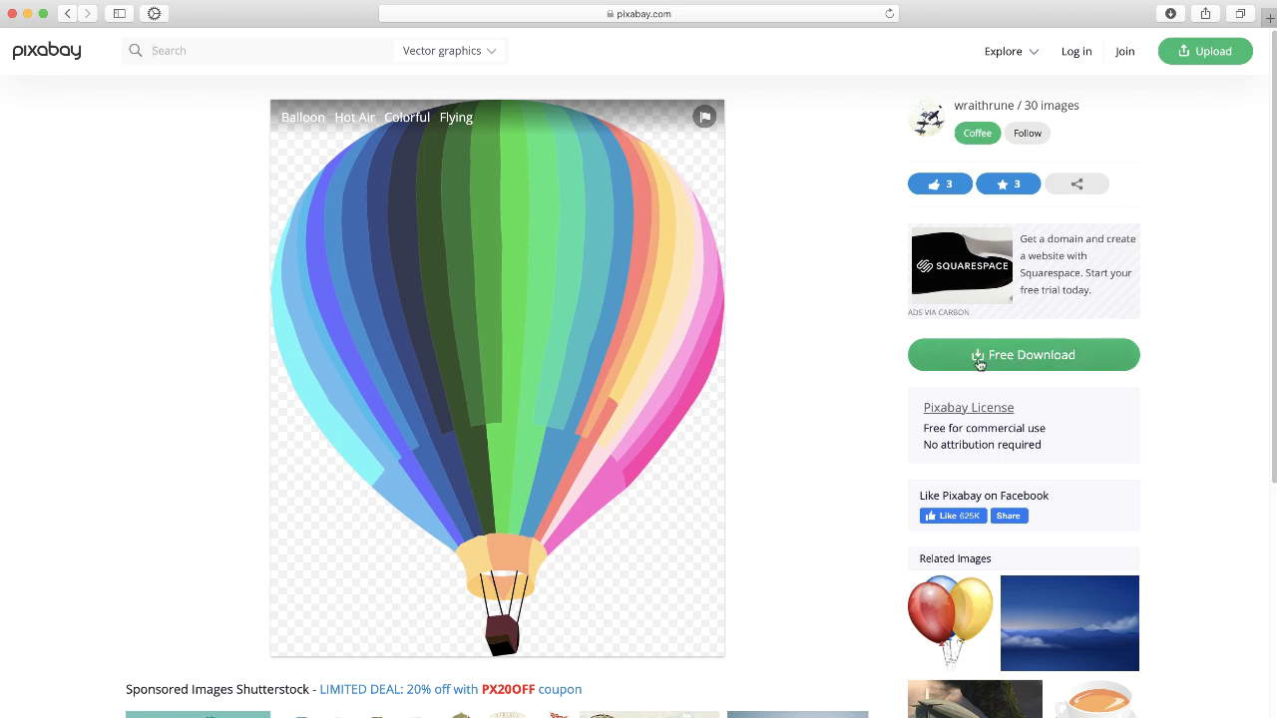
pyautogui.click(978, 359)
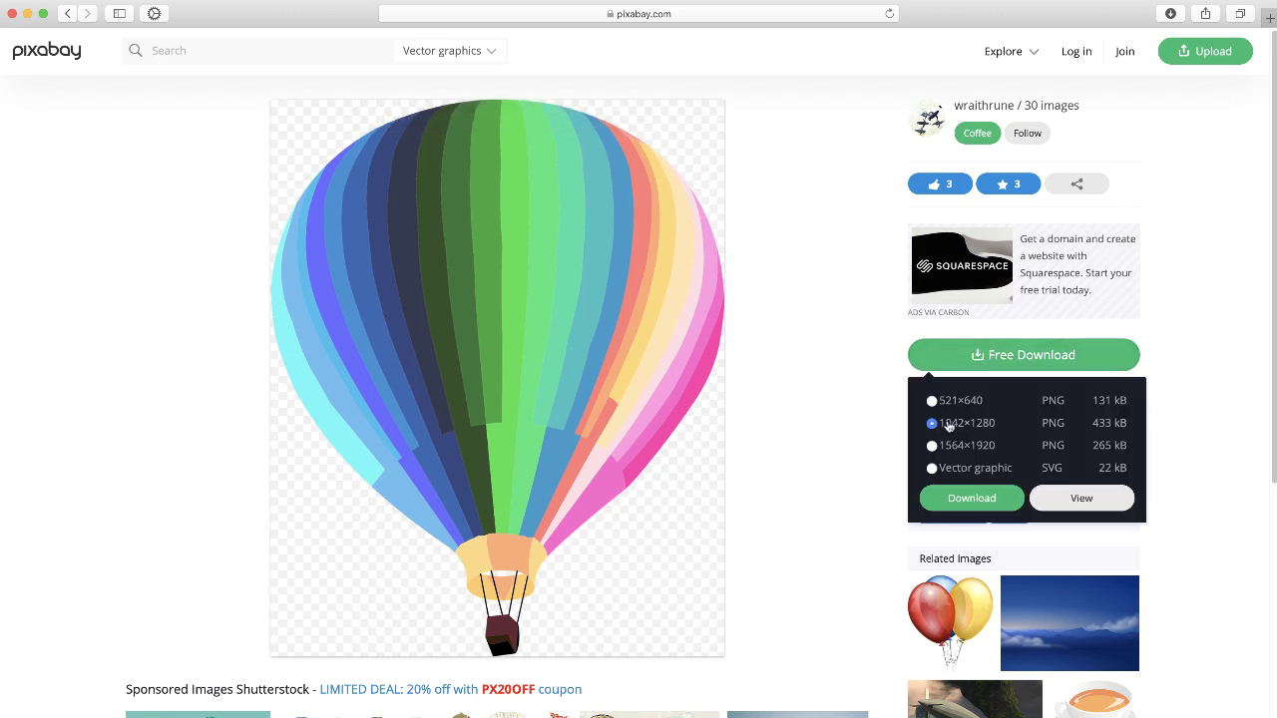
pyautogui.click(970, 501)
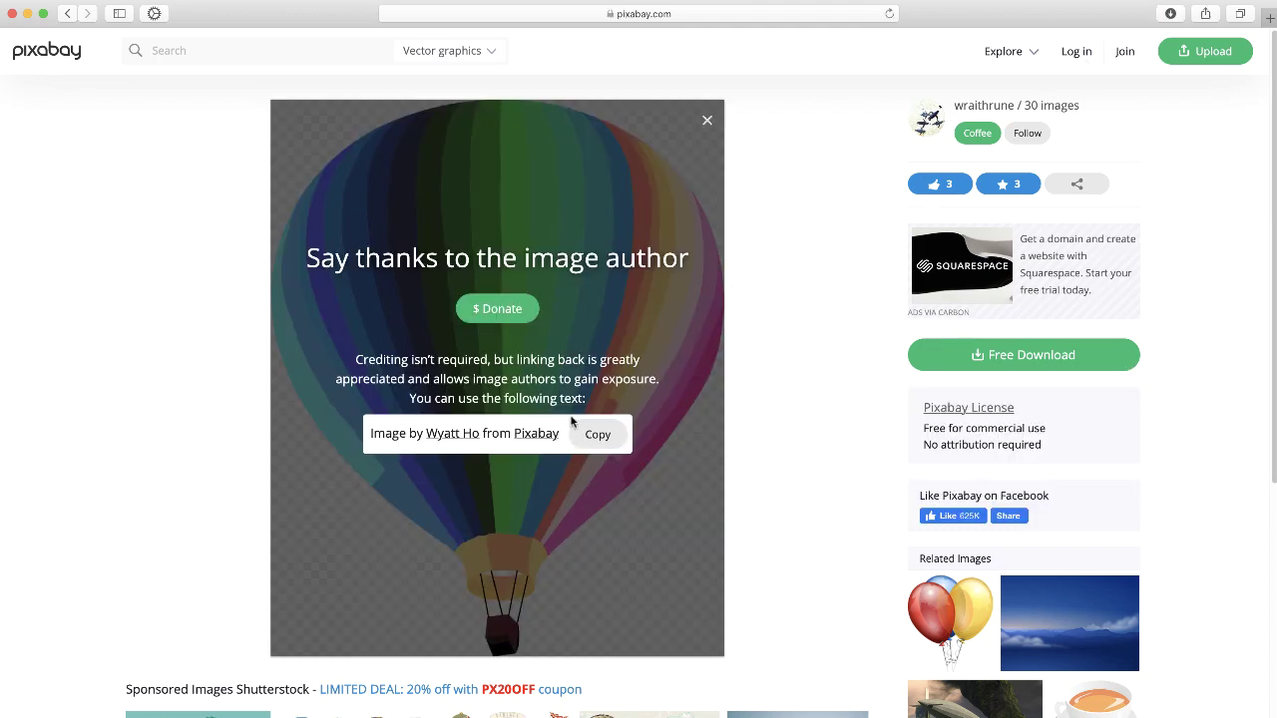
pyautogui.click(28, 14)
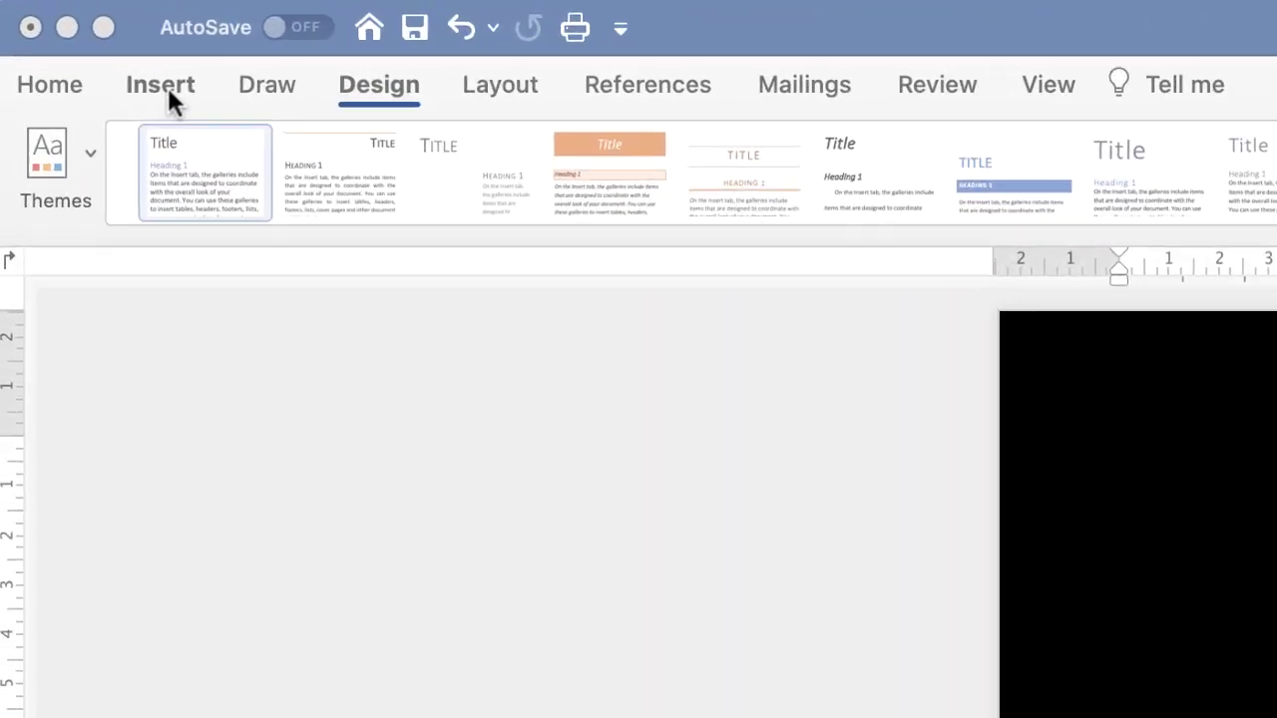
# Insert the downloaded balloon PNG onto the page from file.
pyautogui.click(165, 87)
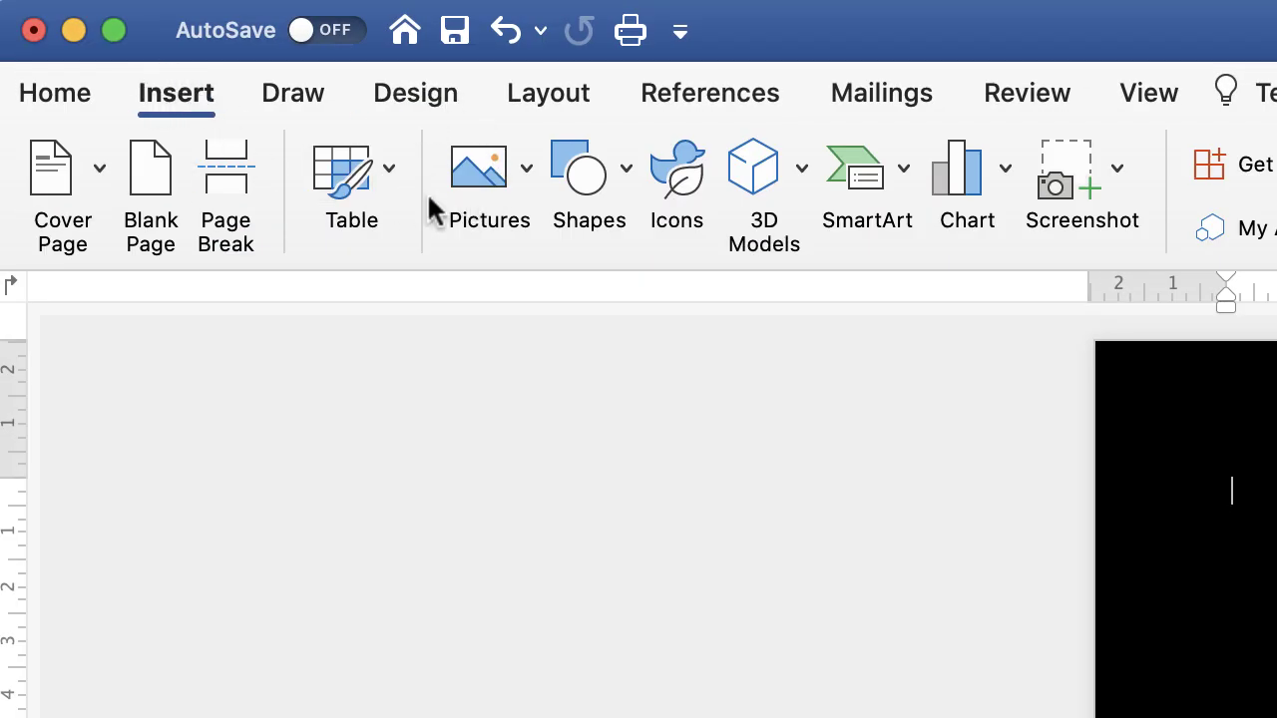
pyautogui.click(525, 171)
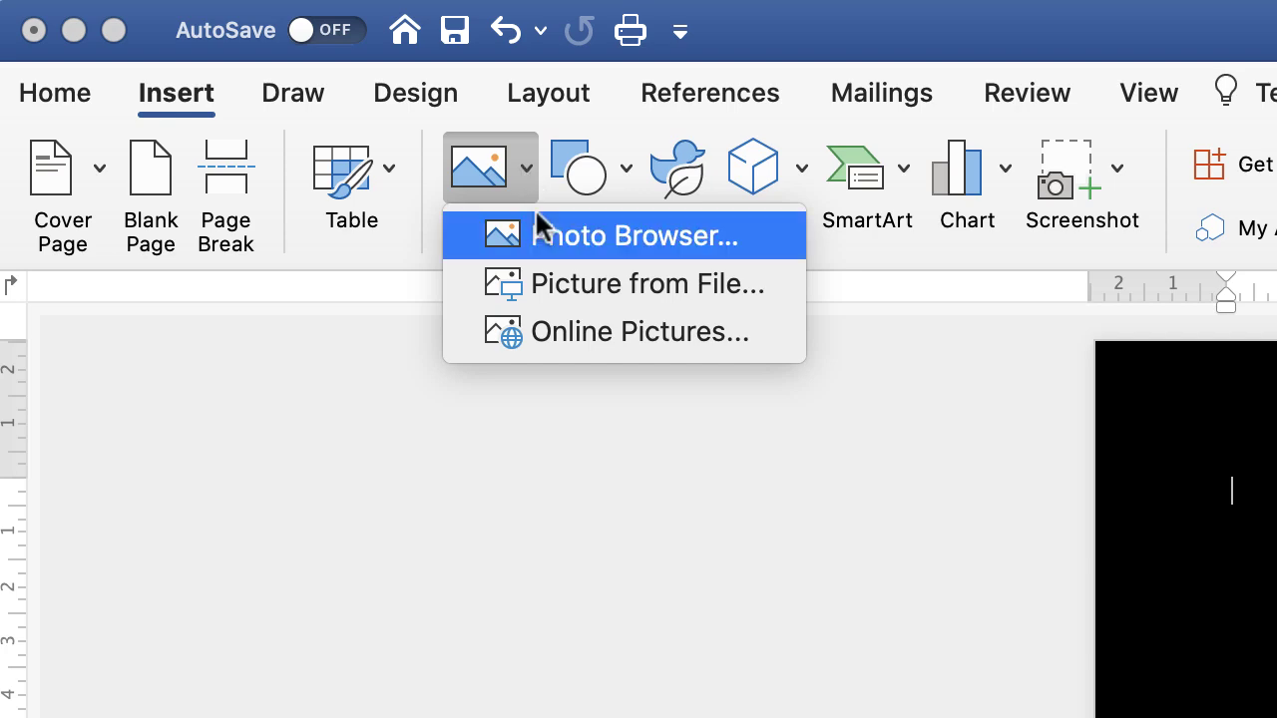
pyautogui.click(567, 282)
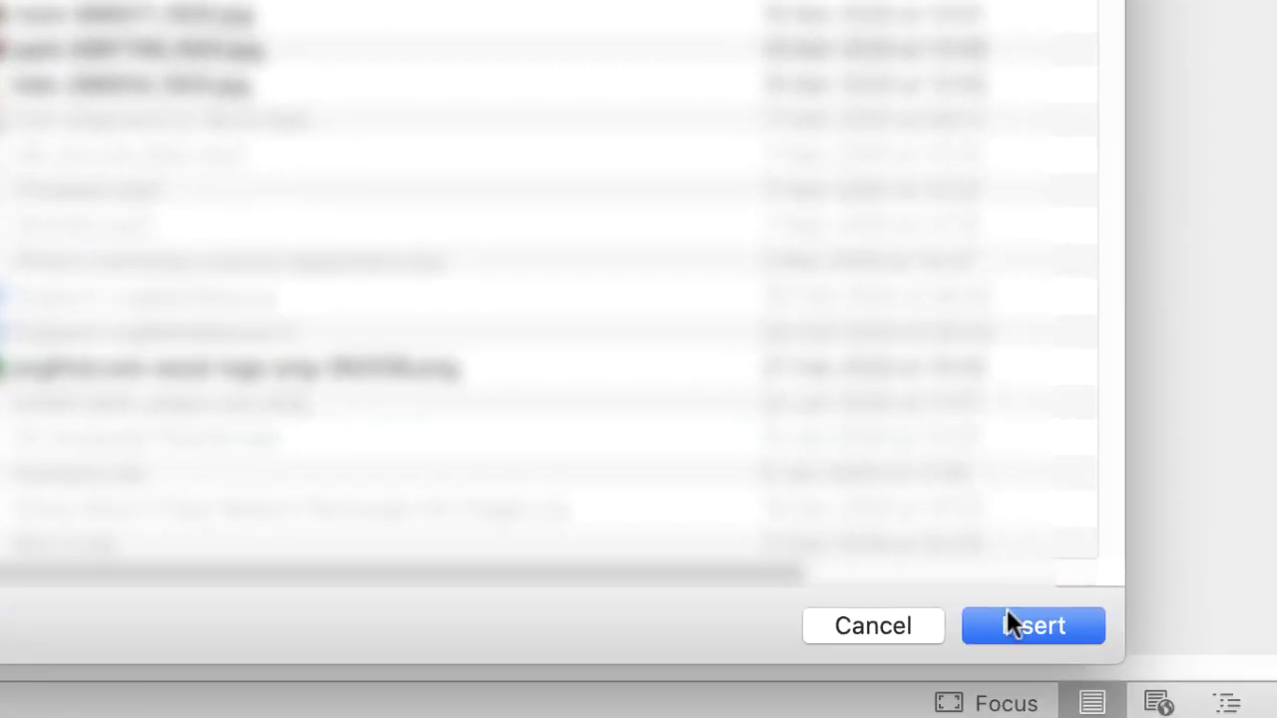
pyautogui.click(1017, 630)
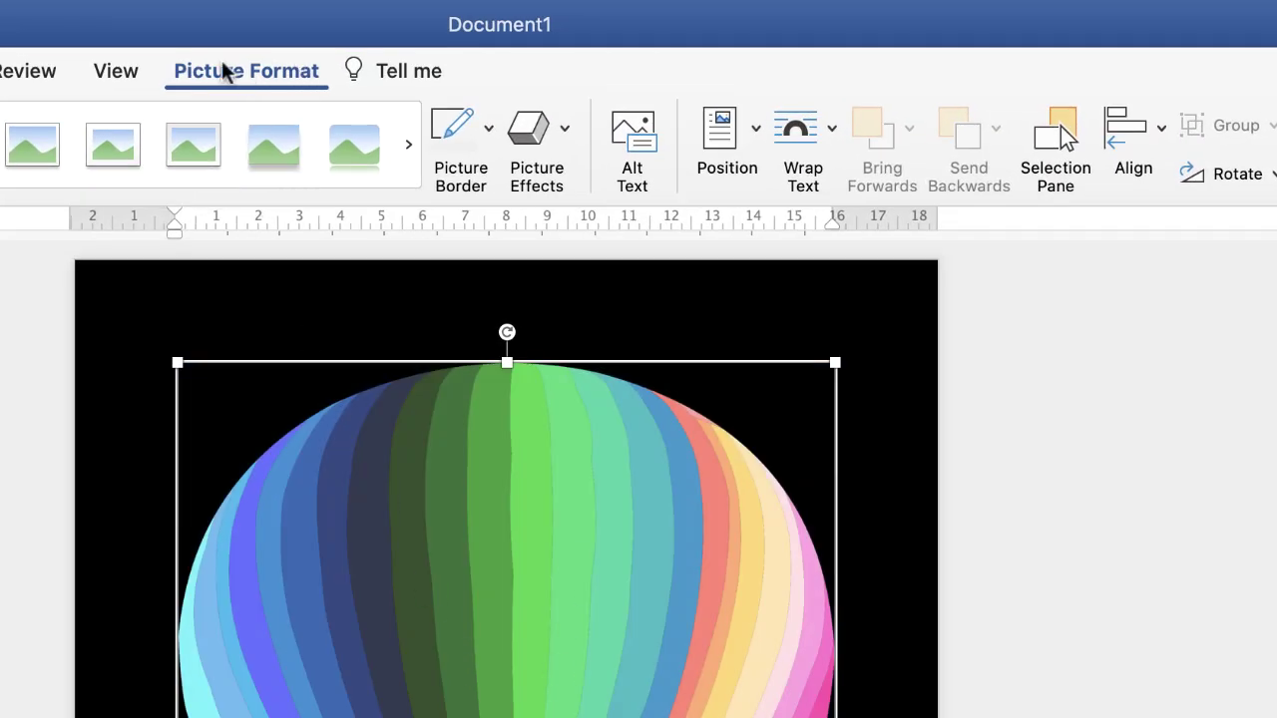
# Set the balloon to In Front of Text and align it to the page centre.
pyautogui.click(833, 137)
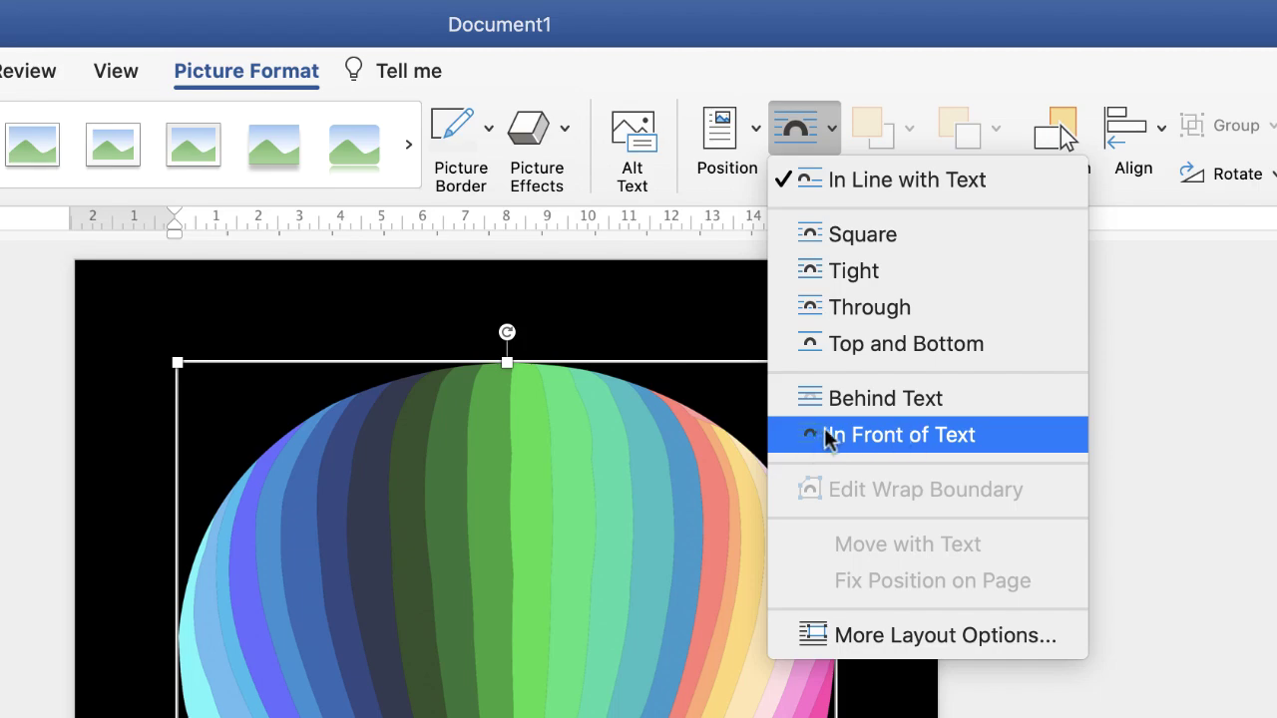
pyautogui.click(860, 439)
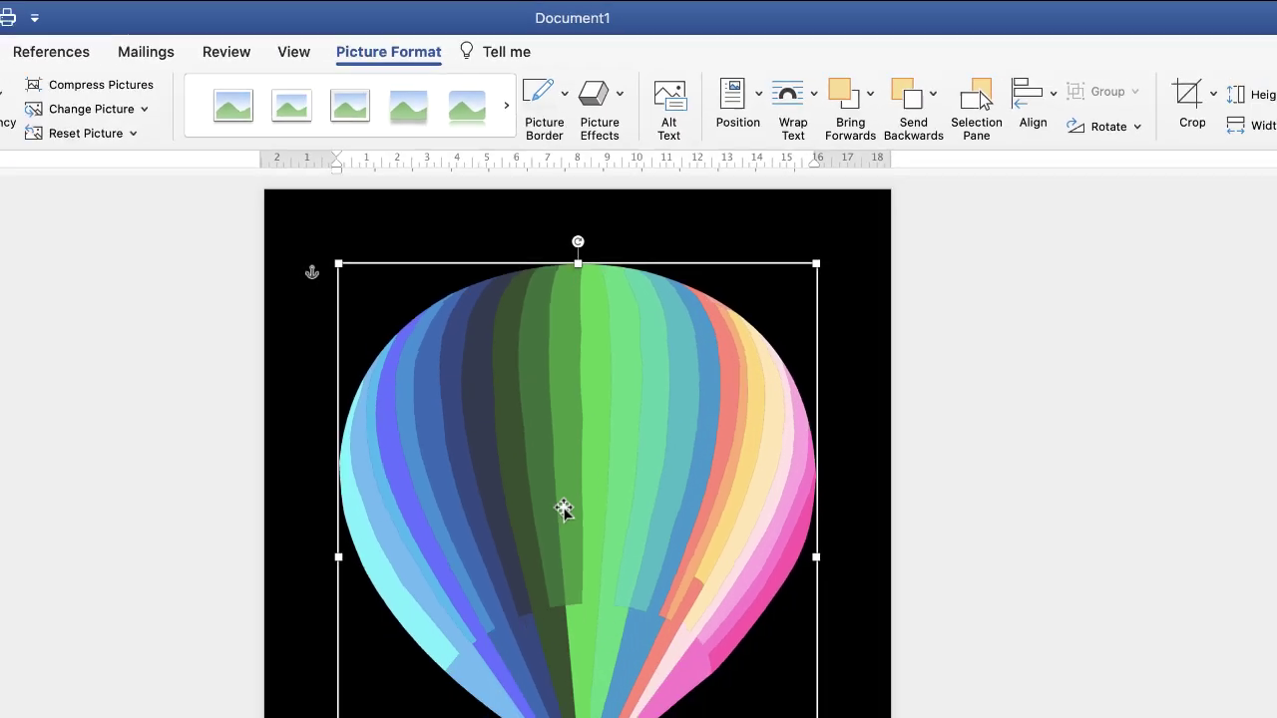
pyautogui.moveTo(564, 509); pyautogui.dragTo(628, 370)
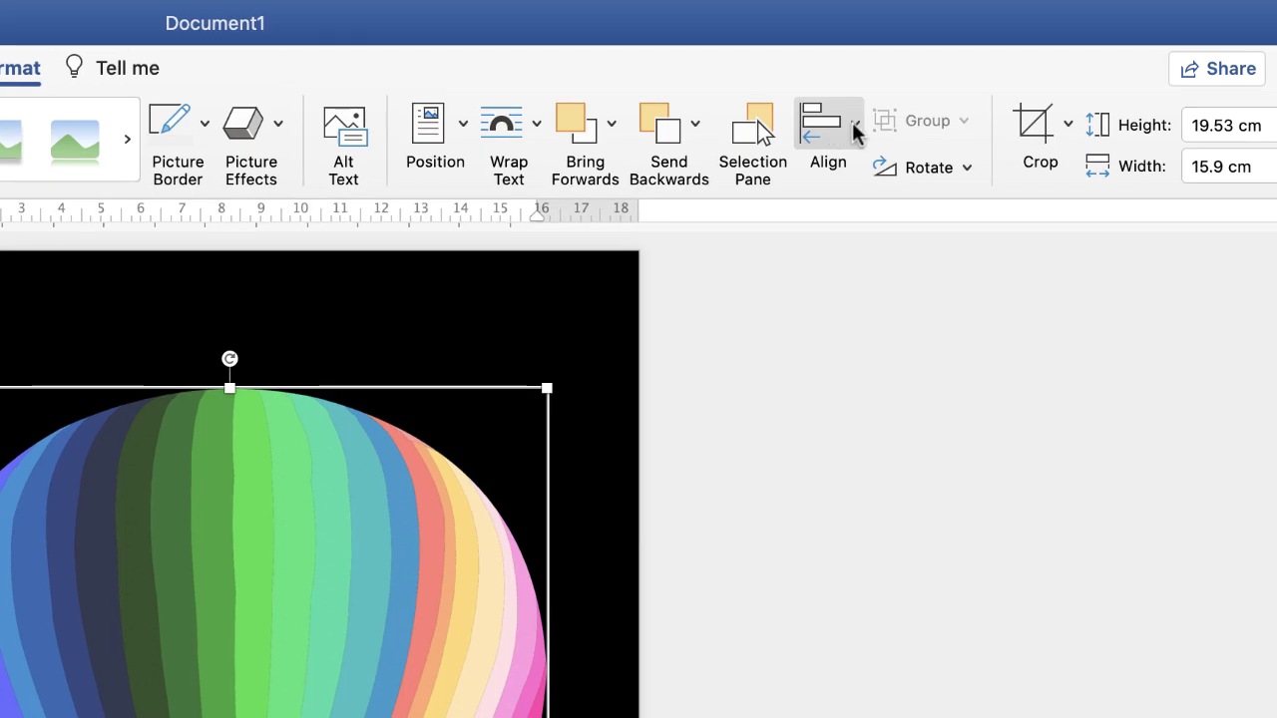
pyautogui.click(852, 122)
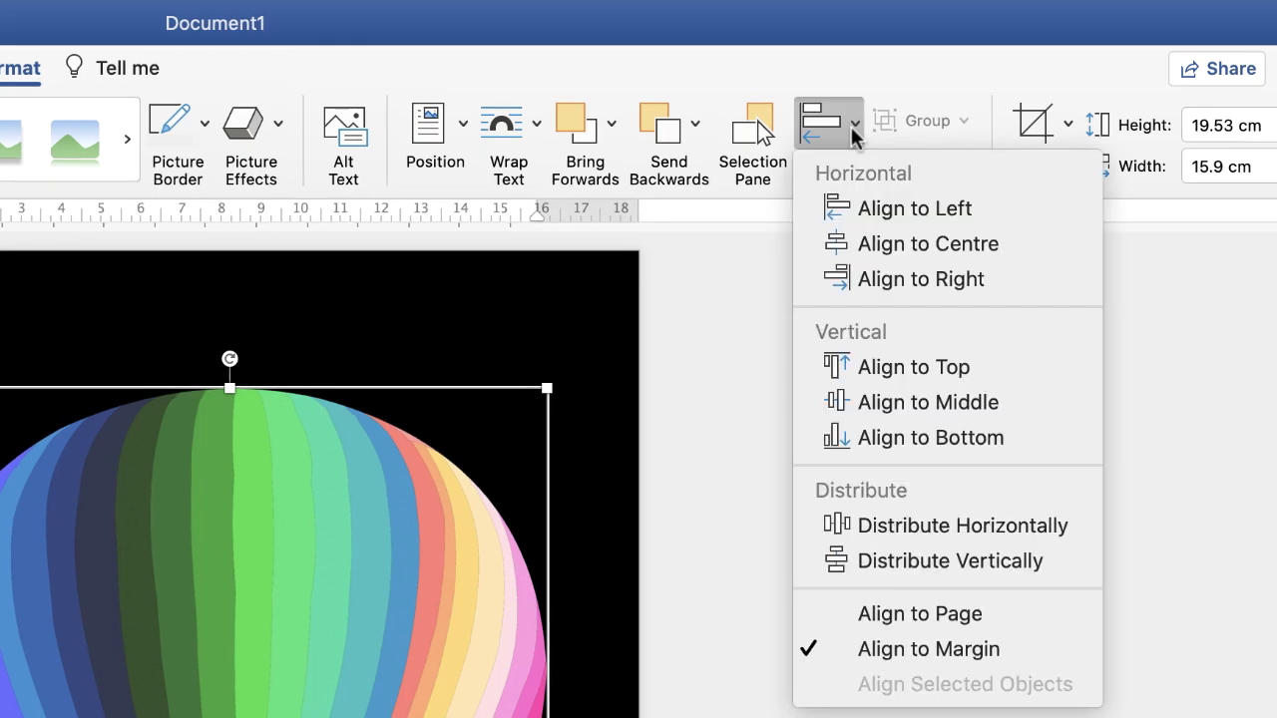
pyautogui.click(889, 244)
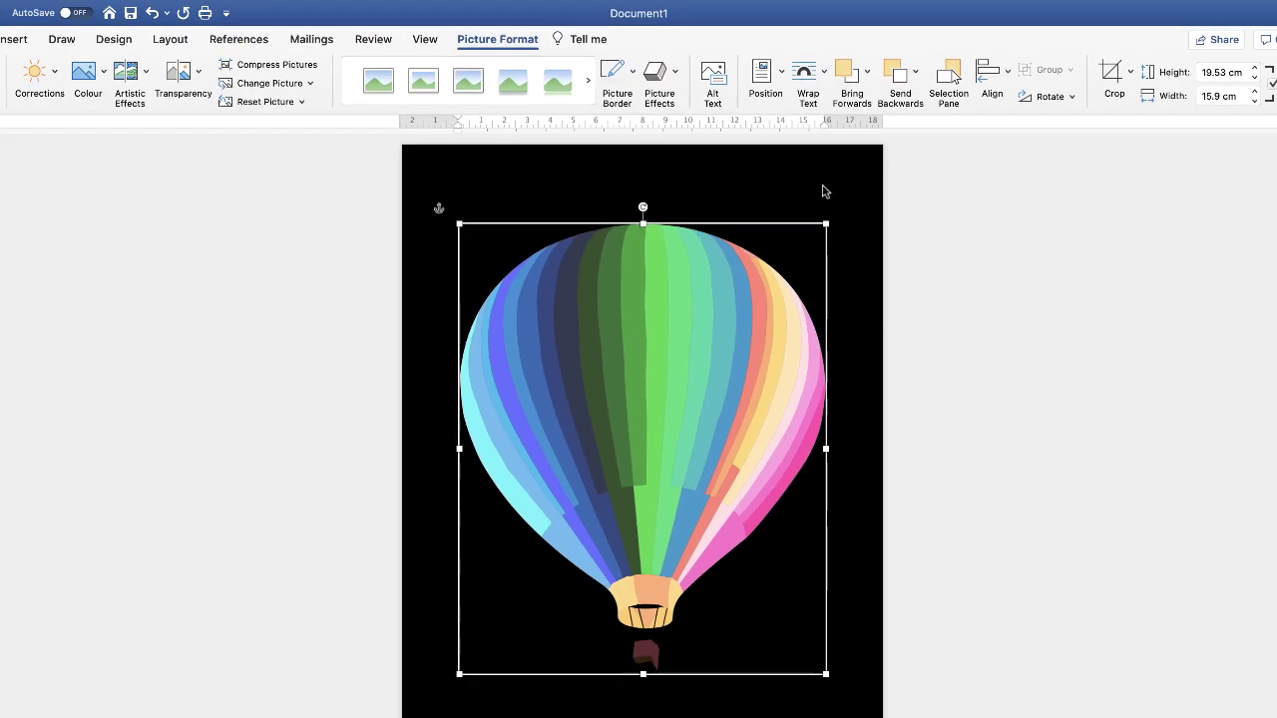
pyautogui.click(824, 191)
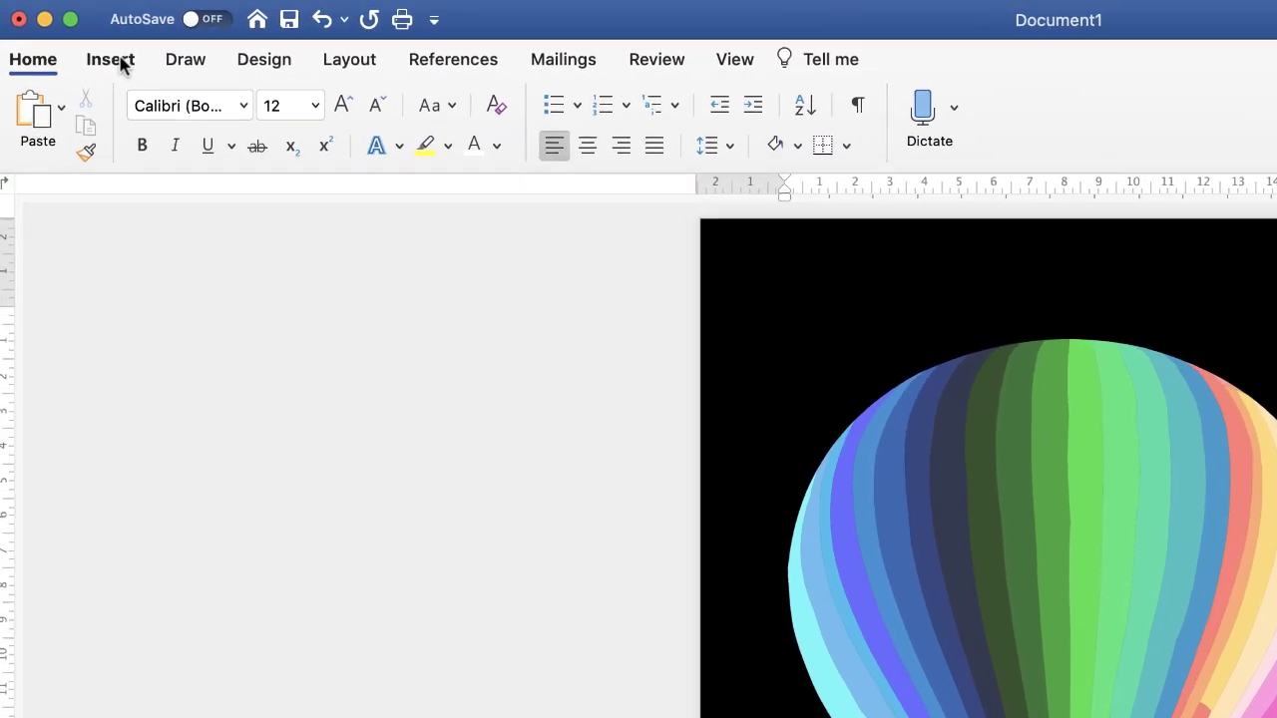
# Draw a full-width rectangle across the top of the page.
pyautogui.click(120, 62)
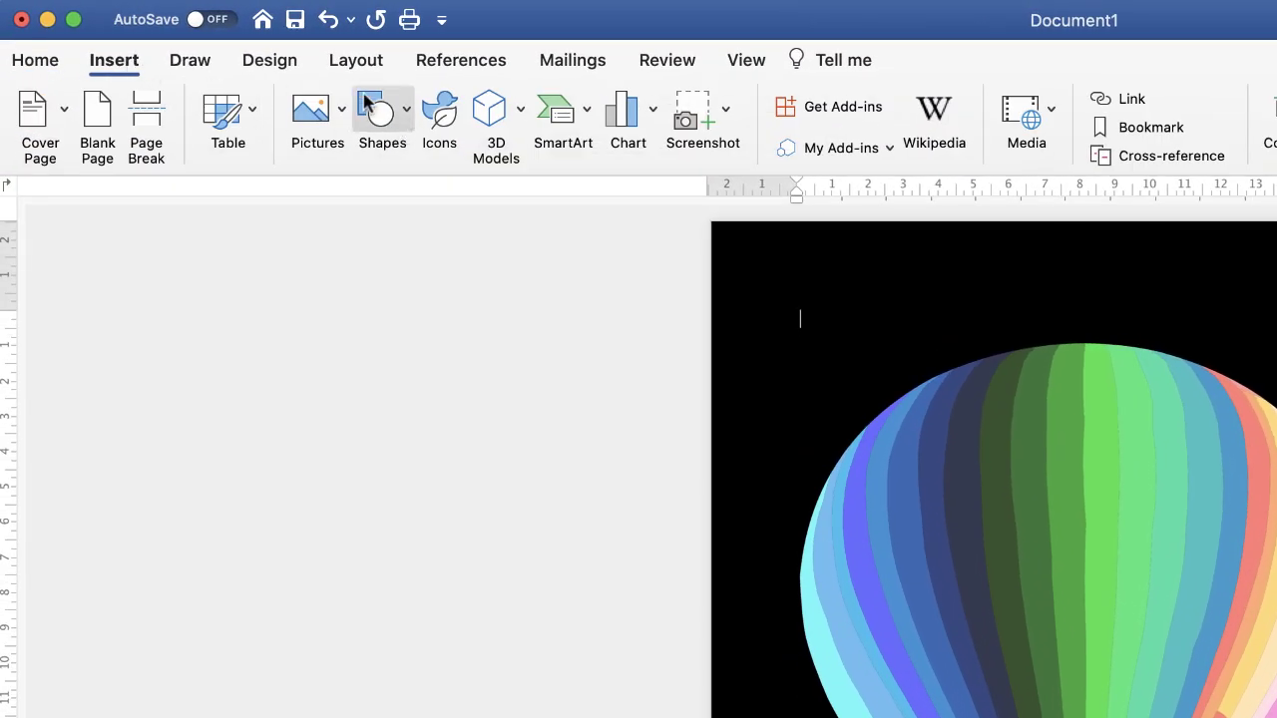
pyautogui.click(407, 113)
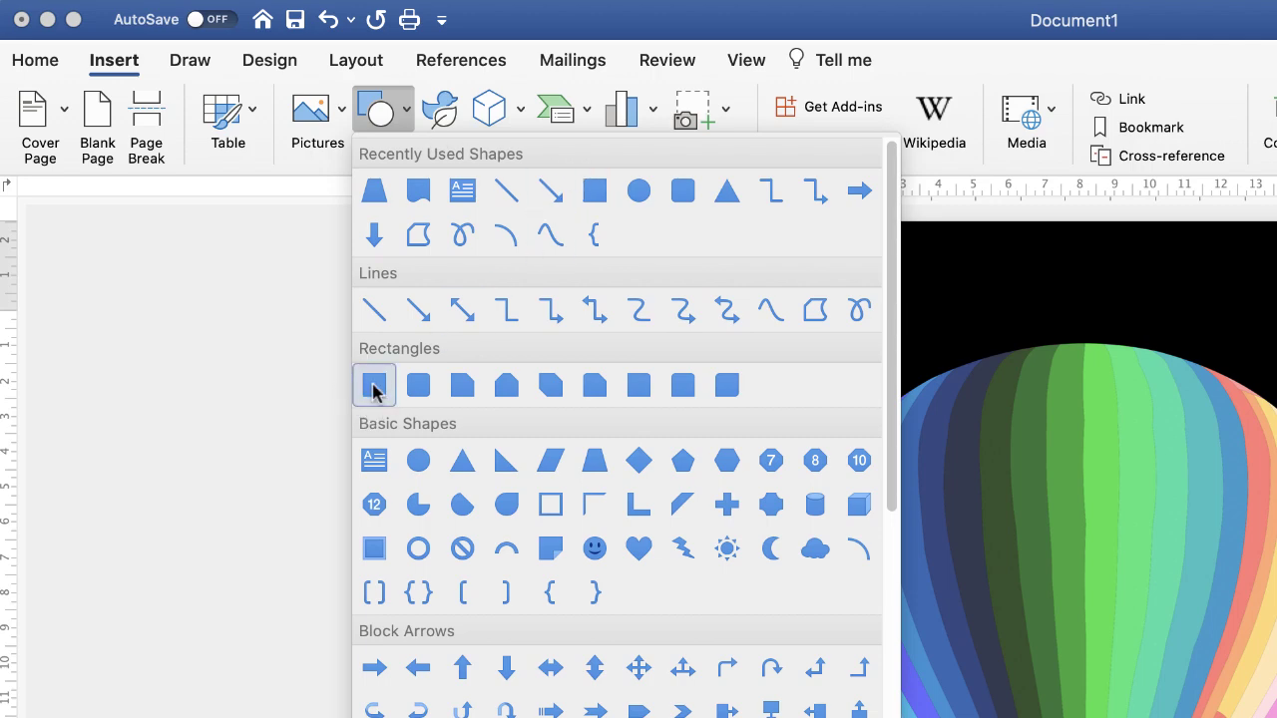
pyautogui.click(375, 391)
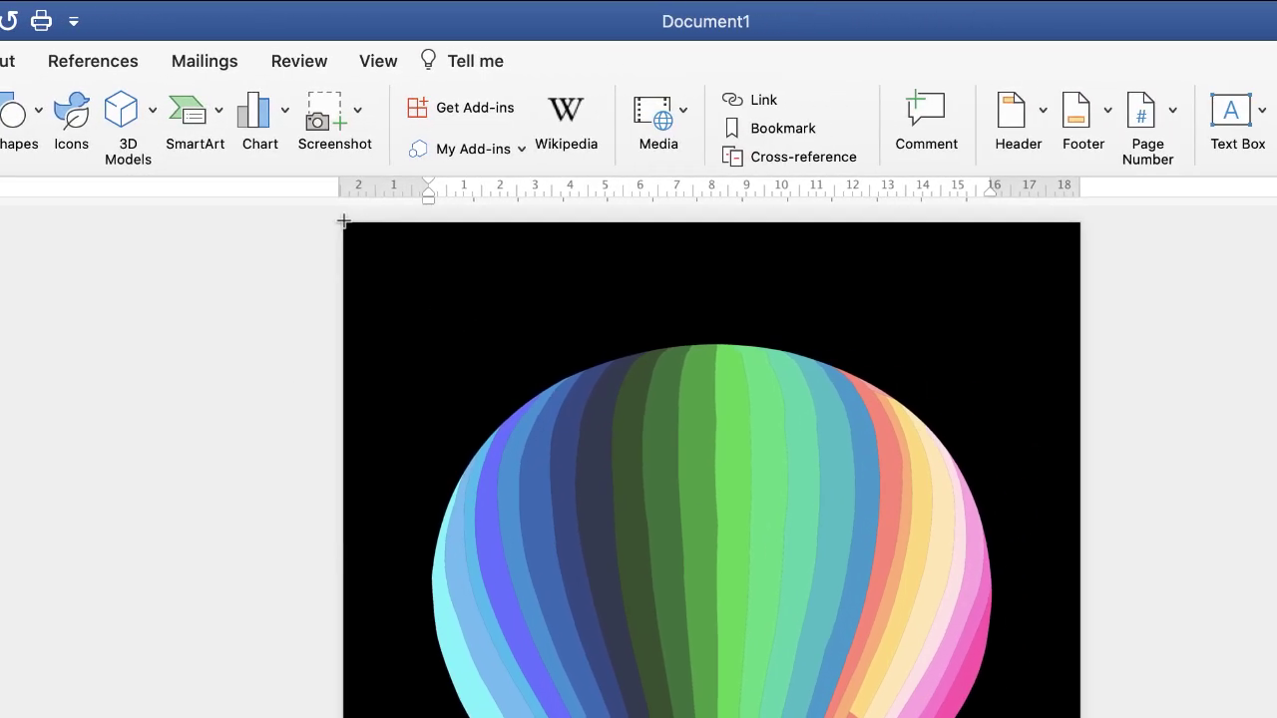
pyautogui.moveTo(343, 221); pyautogui.dragTo(1065, 574)
pyautogui.moveTo(1075, 383); pyautogui.dragTo(1080, 384)
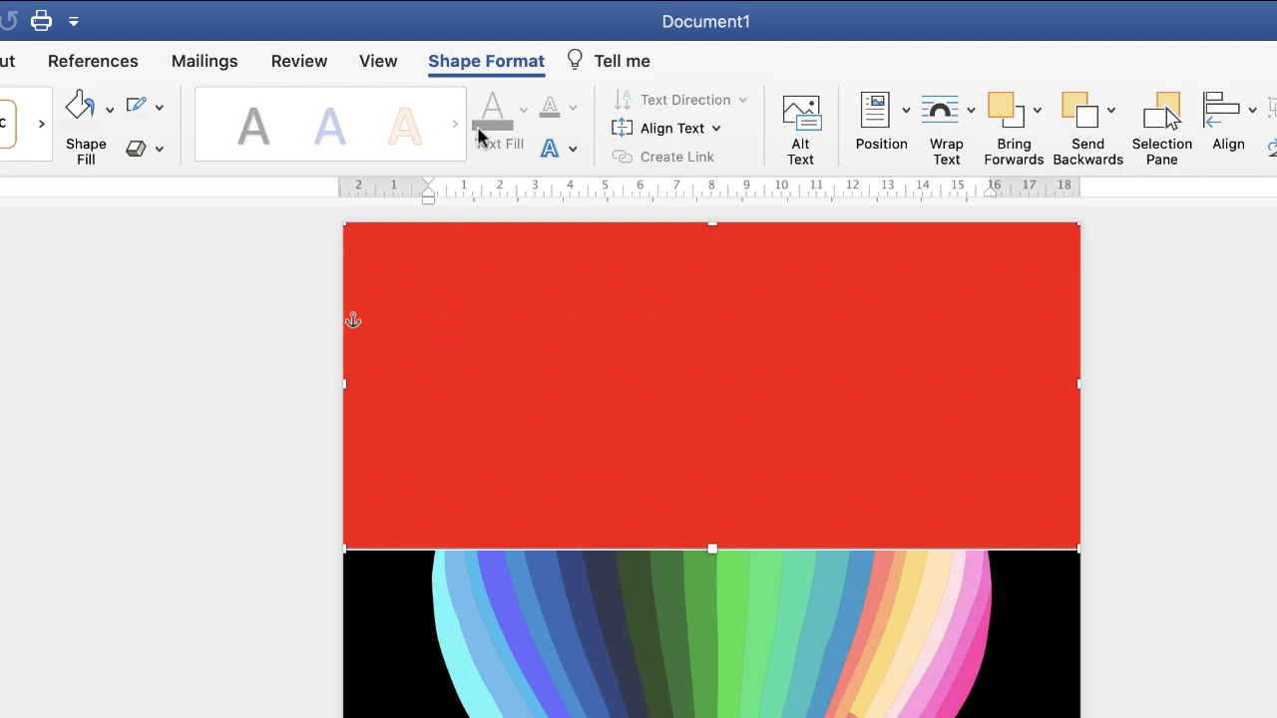
# Fill the rectangle black and remove its outline.
pyautogui.click(108, 110)
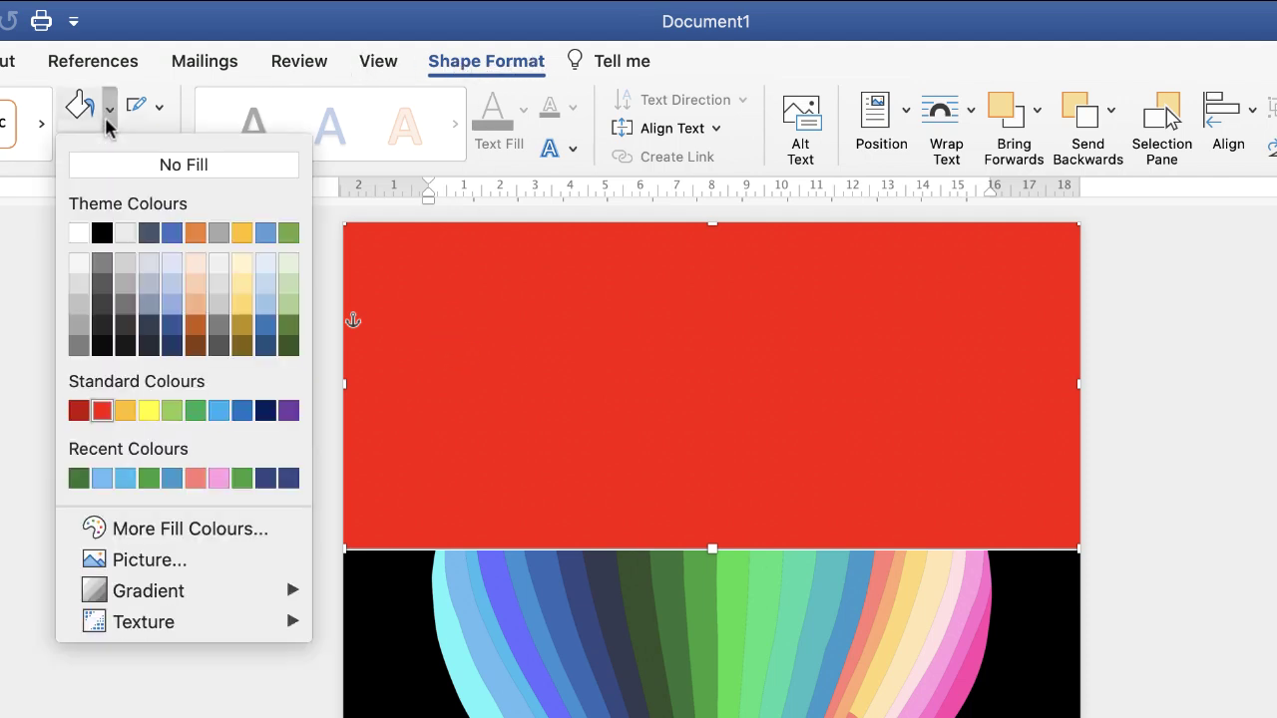
pyautogui.click(102, 231)
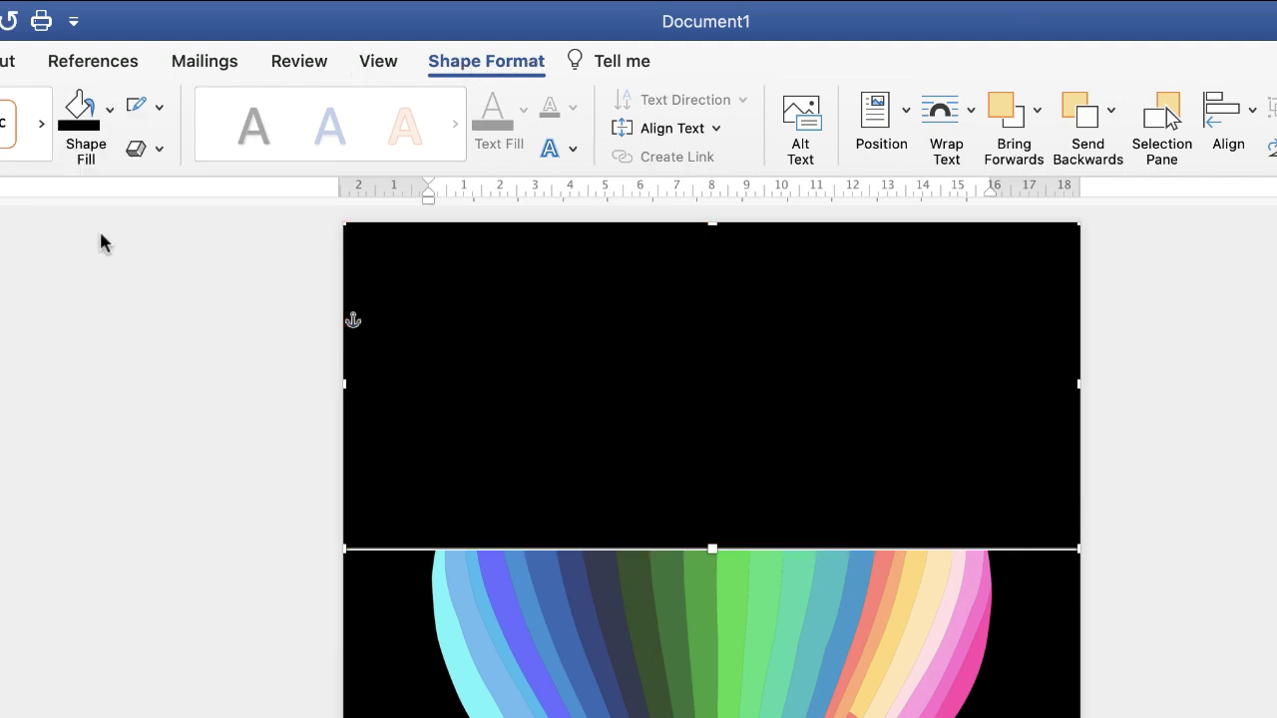
pyautogui.click(158, 108)
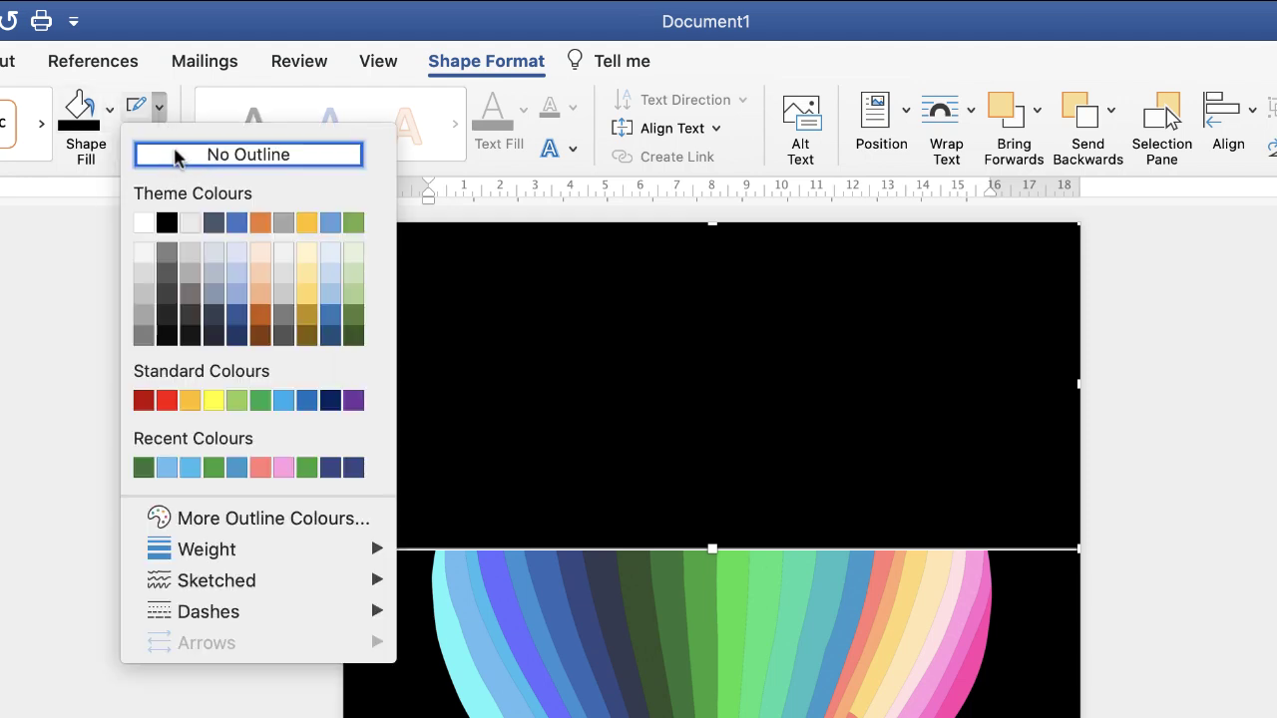
pyautogui.click(176, 157)
pyautogui.click(1183, 699)
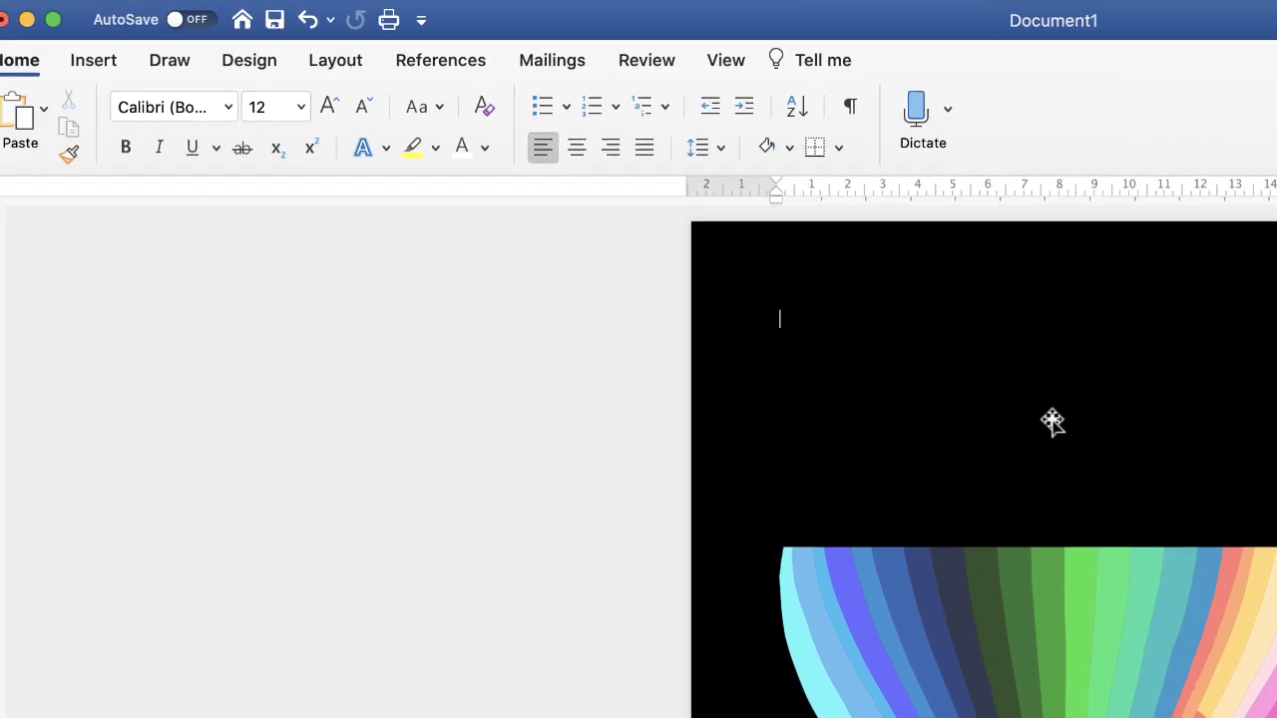
# Draw a horizontal text box above the balloon and type 'L' in it.
pyautogui.click(111, 62)
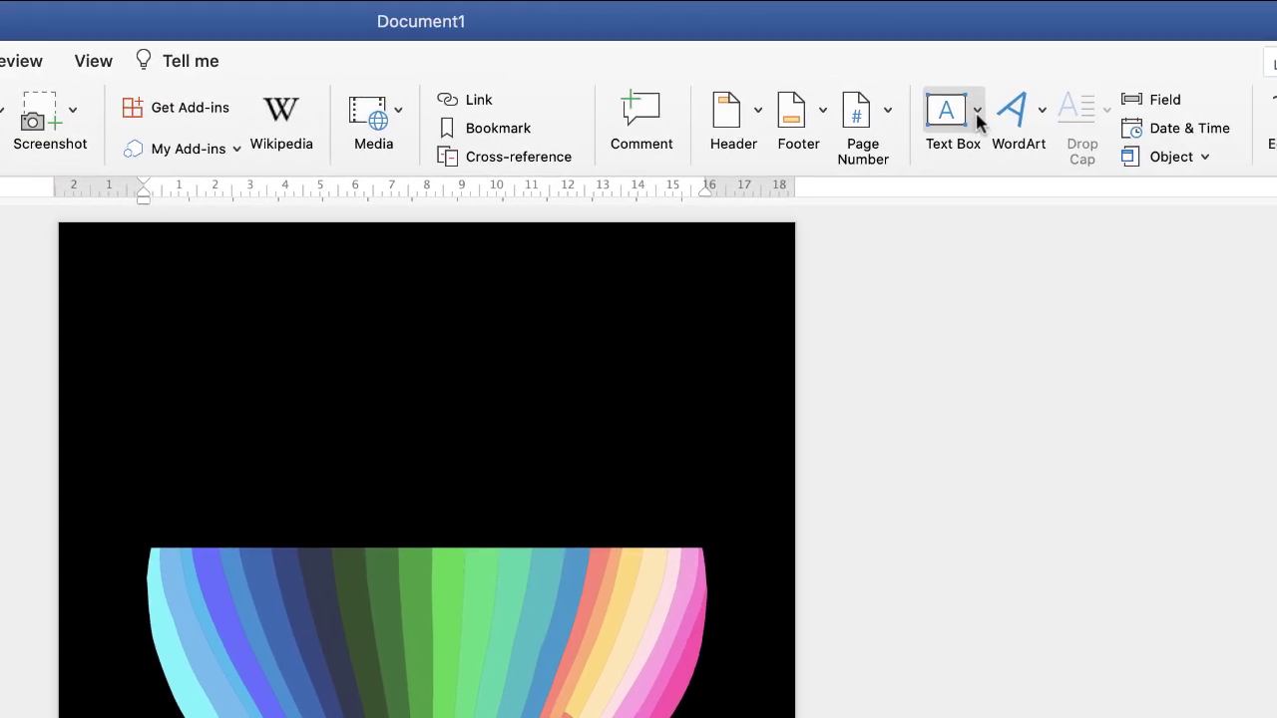
pyautogui.click(939, 112)
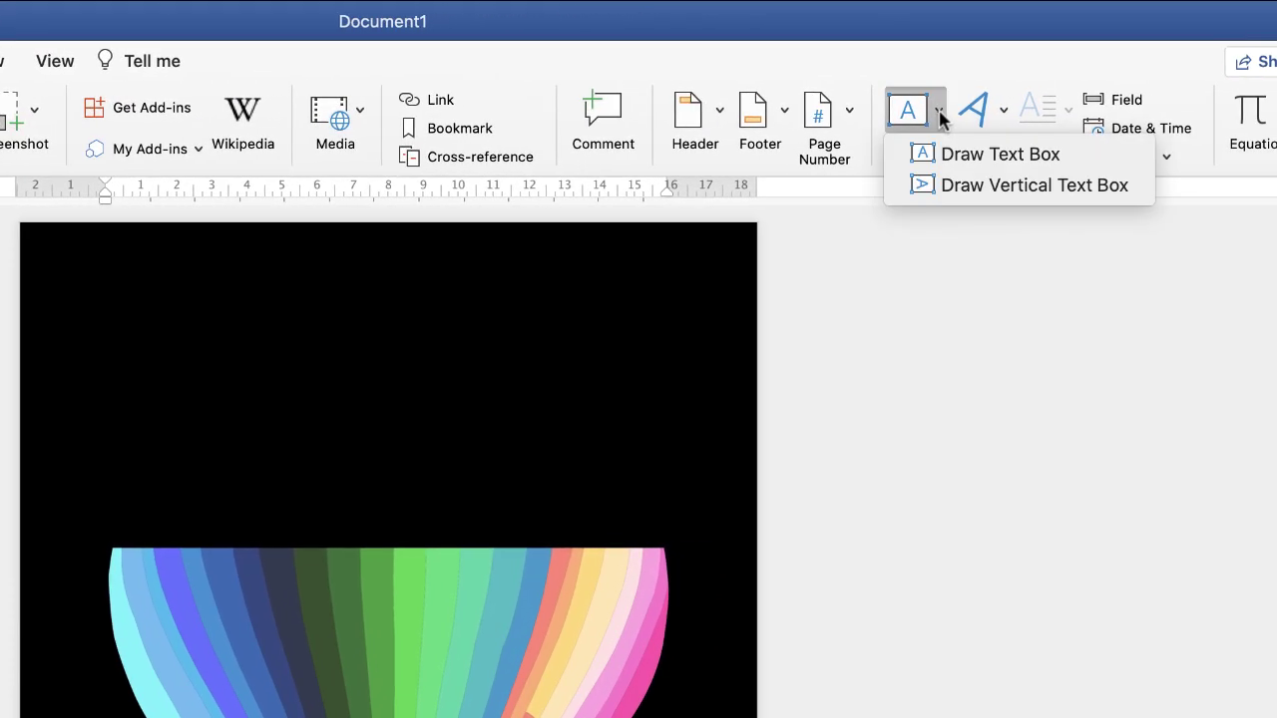
pyautogui.click(966, 162)
pyautogui.moveTo(360, 299)
pyautogui.mouseDown()
pyautogui.moveTo(367, 329)
pyautogui.moveTo(552, 407)
pyautogui.moveTo(562, 445)
pyautogui.mouseUp()
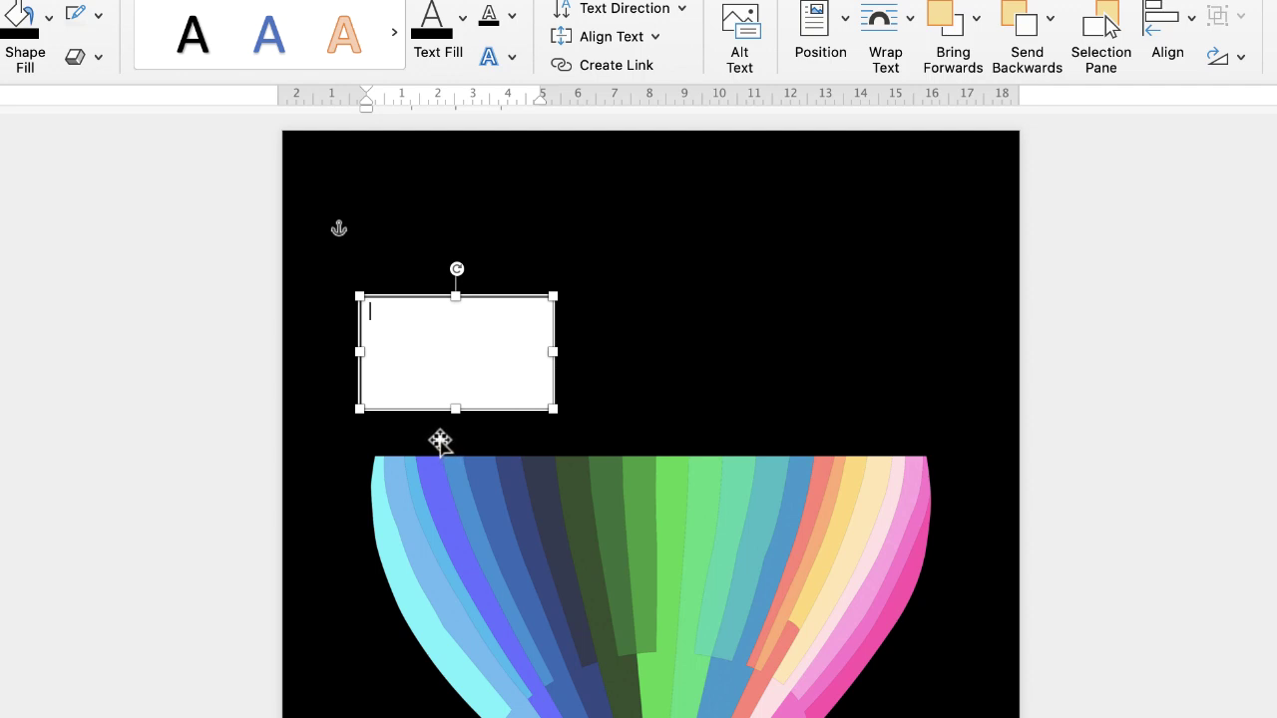
pyautogui.write('L')
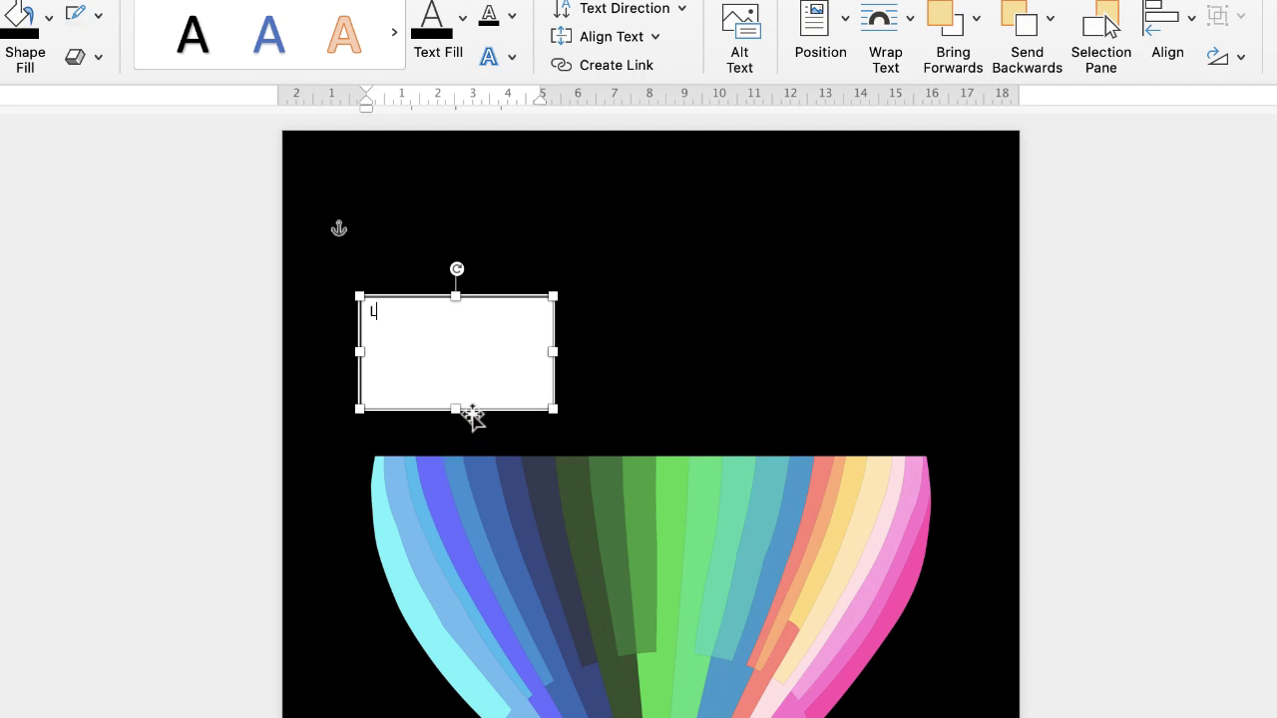
# Increase the letter L's font size step by step to 150 pt.
pyautogui.tripleClick(377, 312)
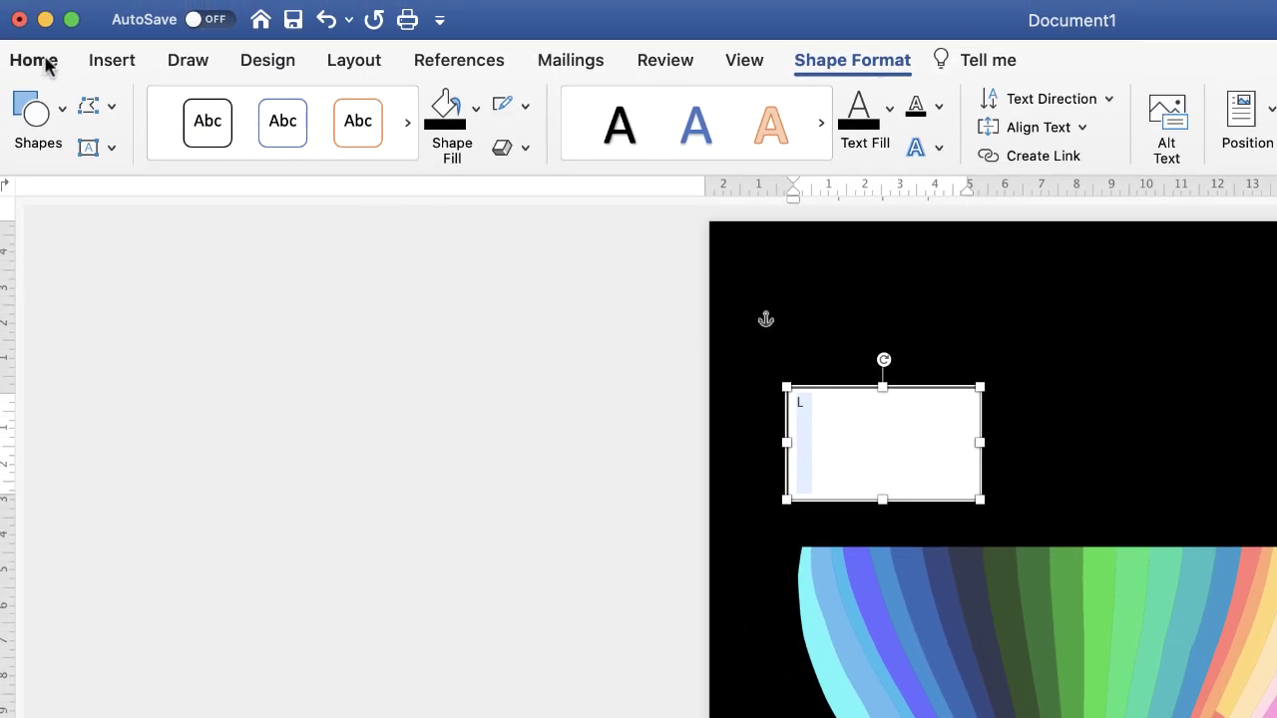
pyautogui.click(42, 66)
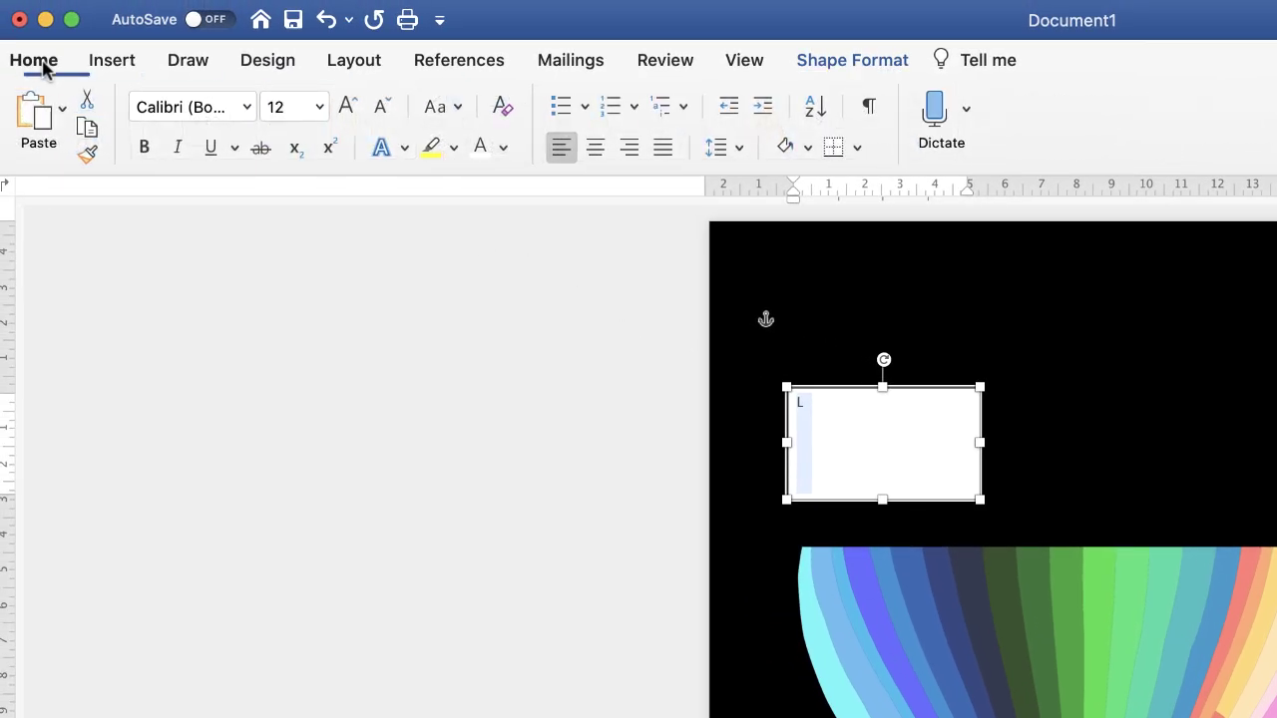
pyautogui.click(320, 107)
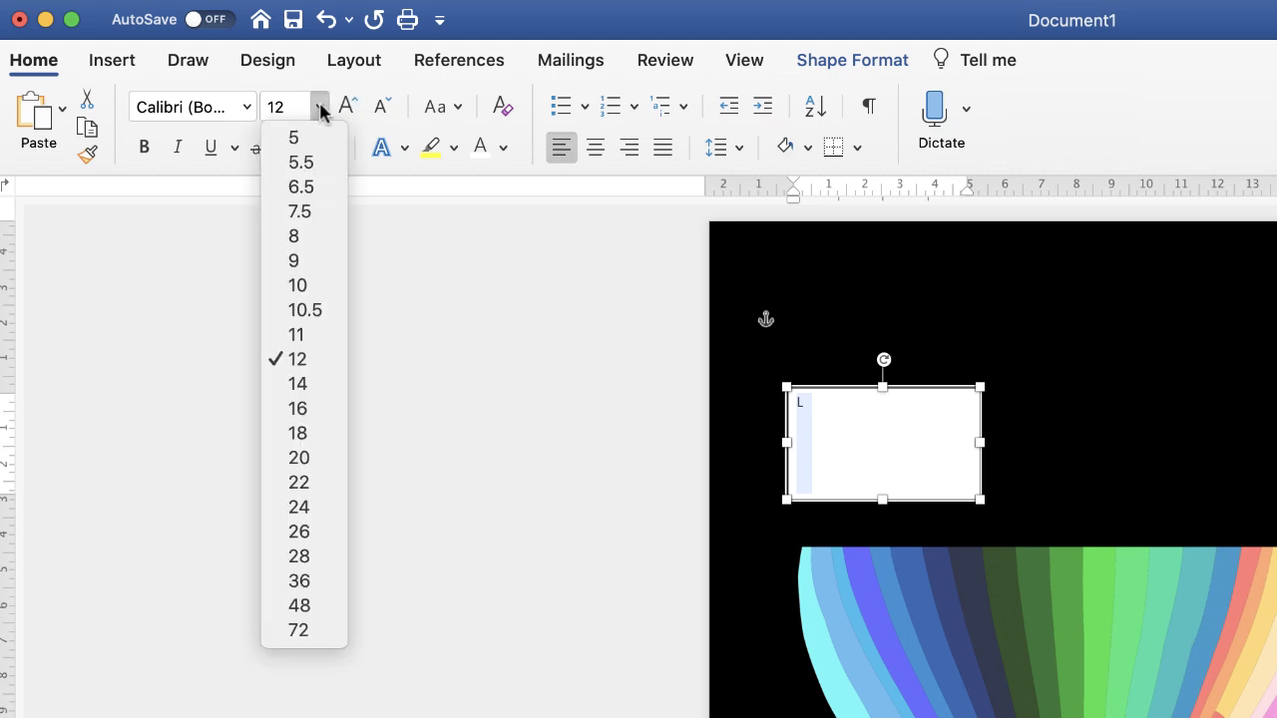
pyautogui.click(320, 108)
pyautogui.click(348, 112)
pyautogui.click(345, 114)
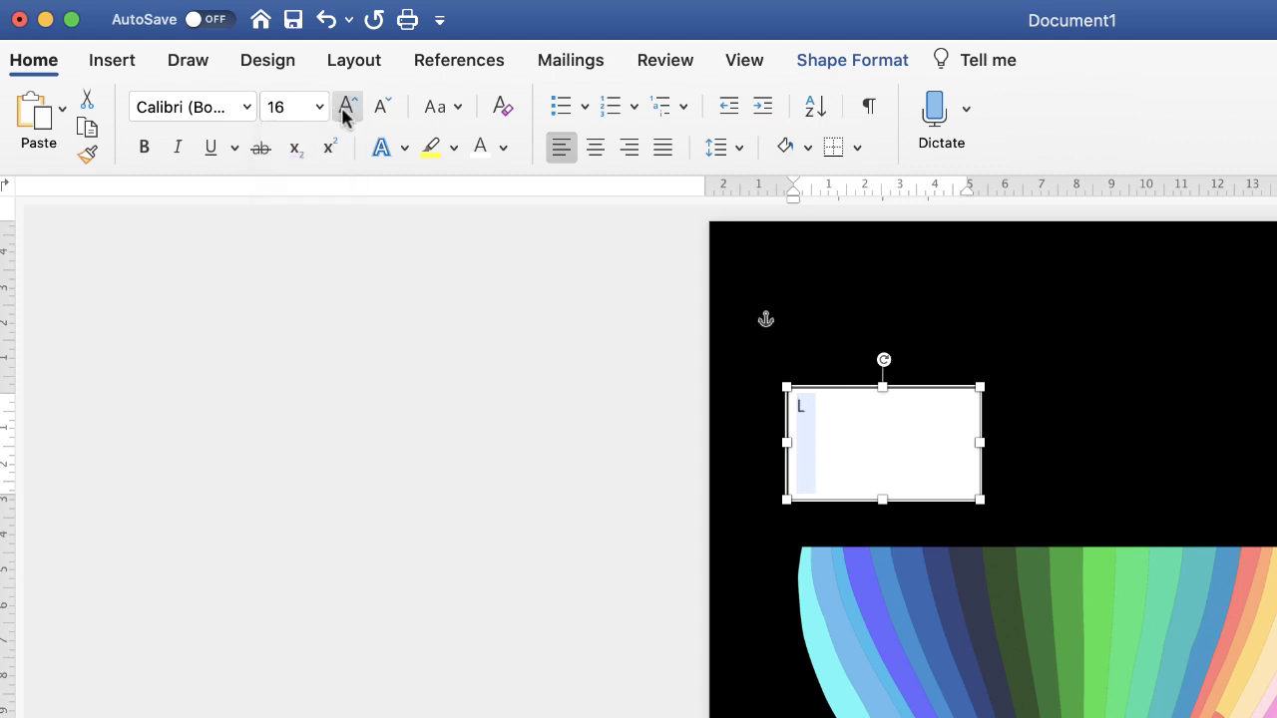
pyautogui.click(345, 108)
pyautogui.click(345, 108)
pyautogui.click(345, 108)
pyautogui.click(345, 107)
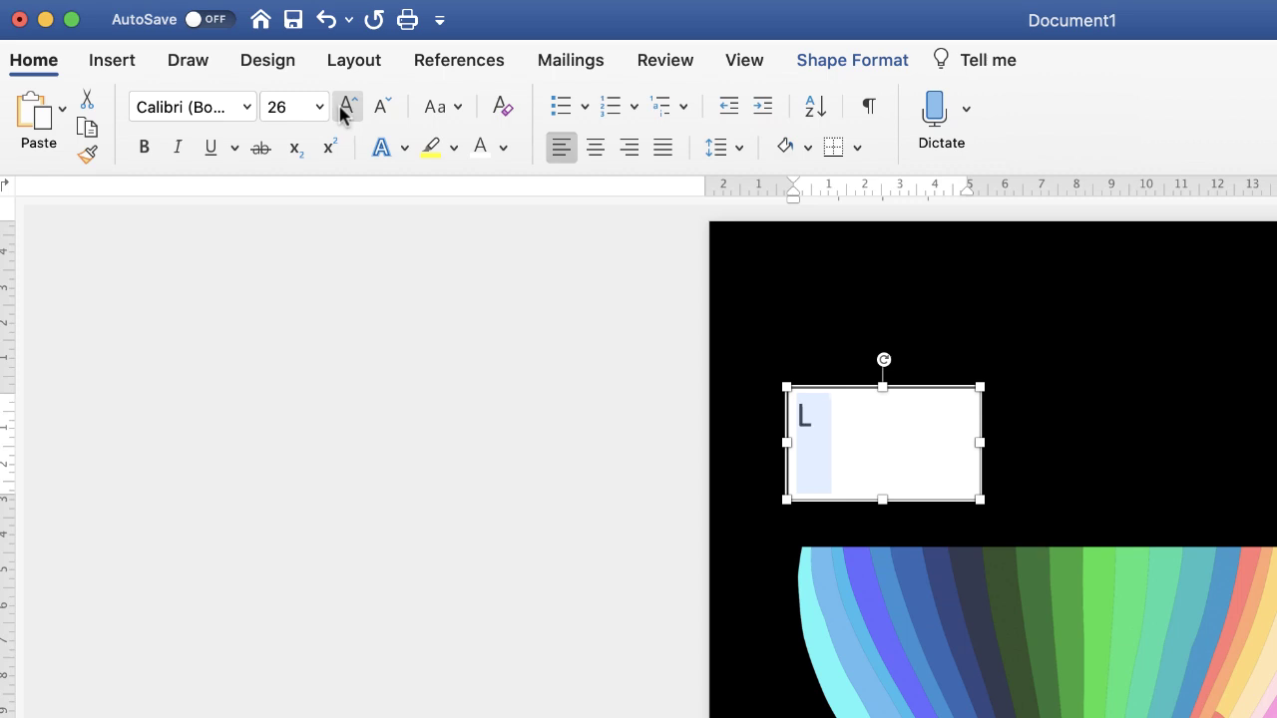
pyautogui.click(345, 108)
pyautogui.click(345, 108)
pyautogui.click(345, 107)
pyautogui.click(345, 108)
pyautogui.click(345, 107)
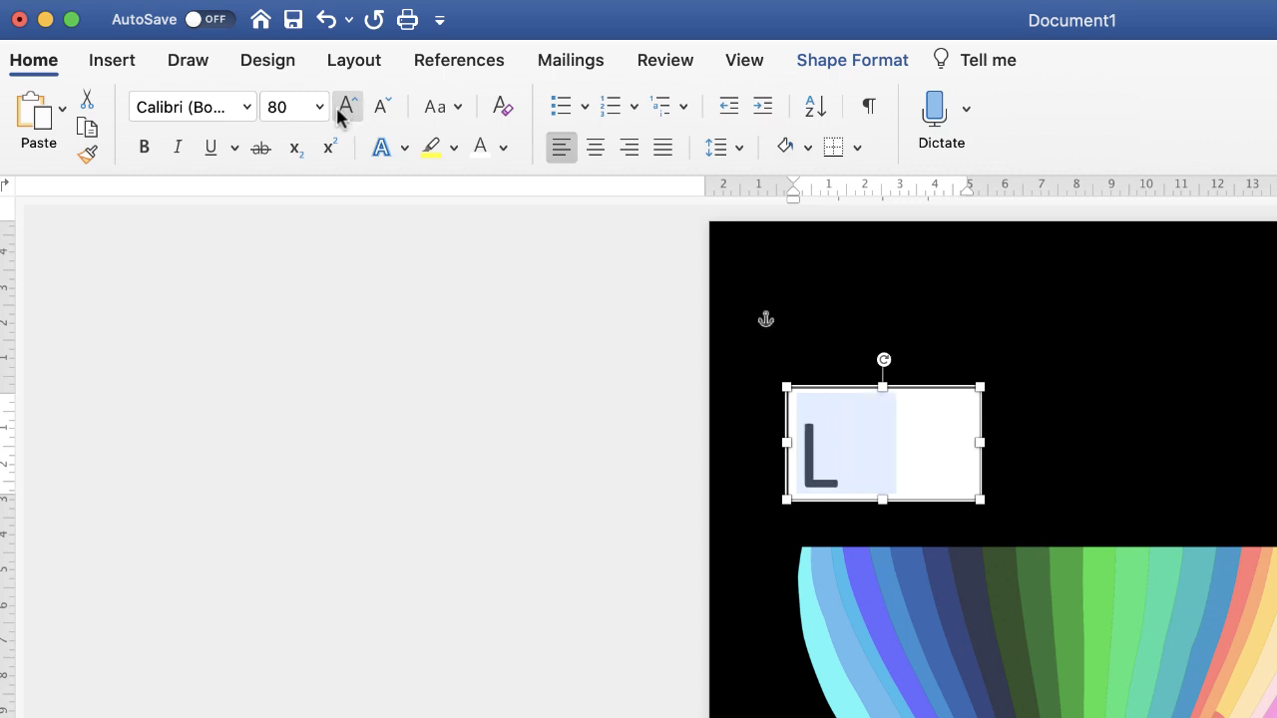
pyautogui.click(345, 107)
pyautogui.click(345, 110)
pyautogui.click(344, 110)
pyautogui.click(344, 110)
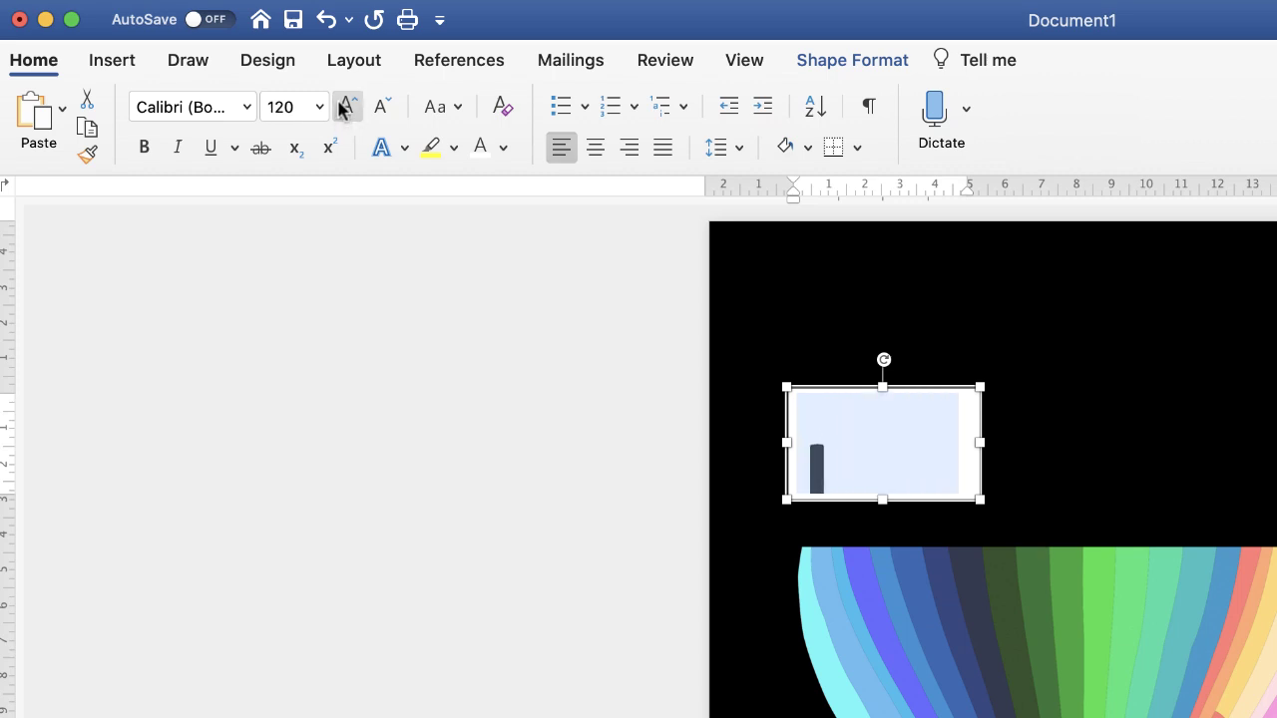
pyautogui.click(344, 110)
pyautogui.click(345, 110)
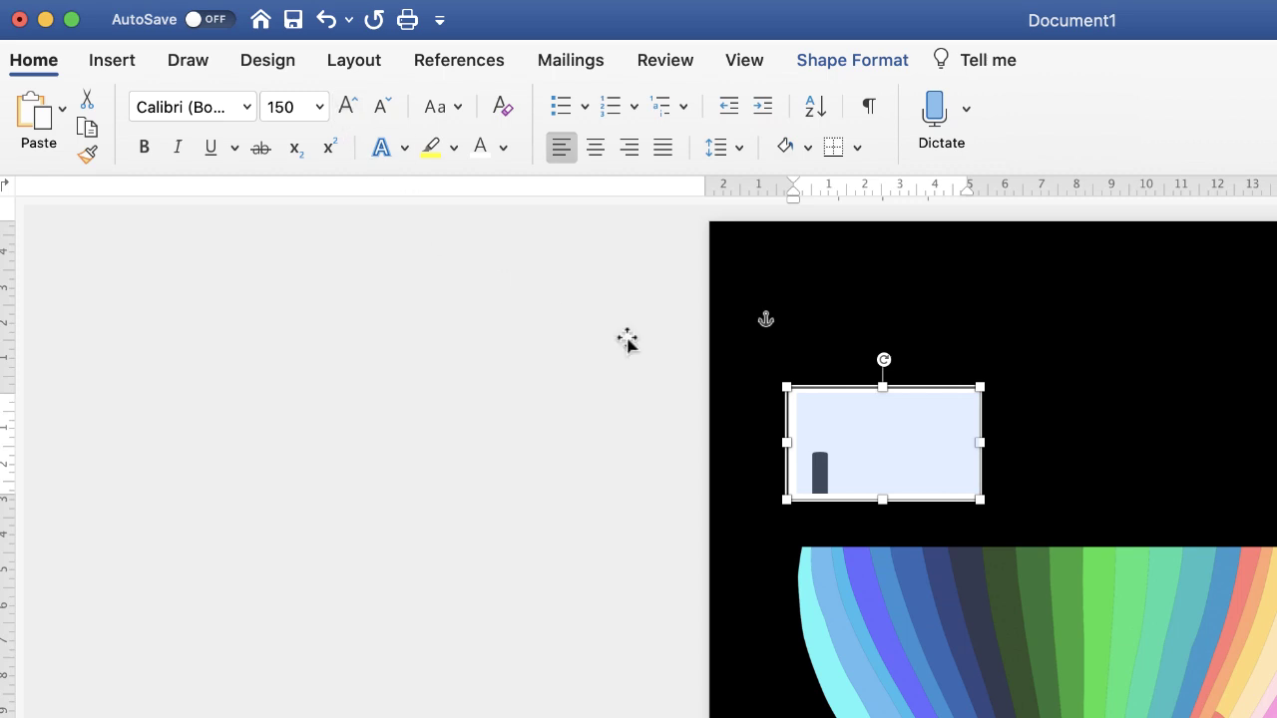
# Stretch the text box taller to about 7.33 cm to fit the L.
pyautogui.click(884, 501)
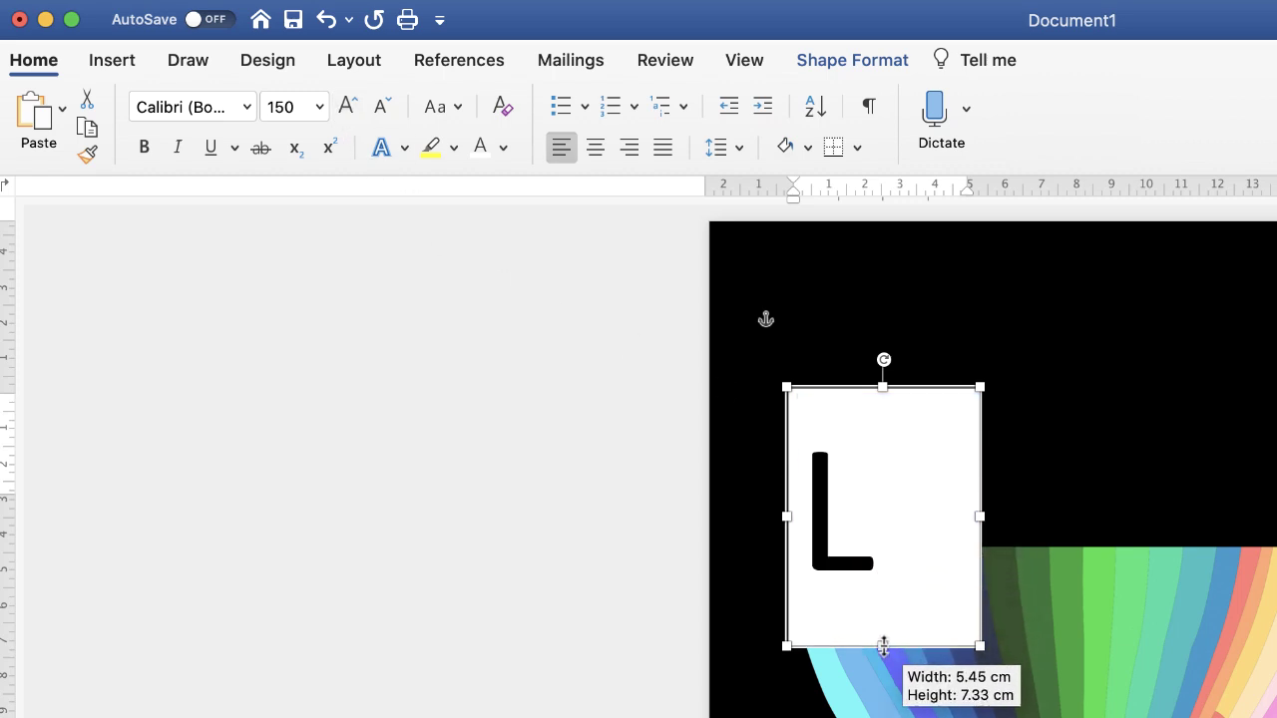
pyautogui.moveTo(884, 598); pyautogui.dragTo(883, 643)
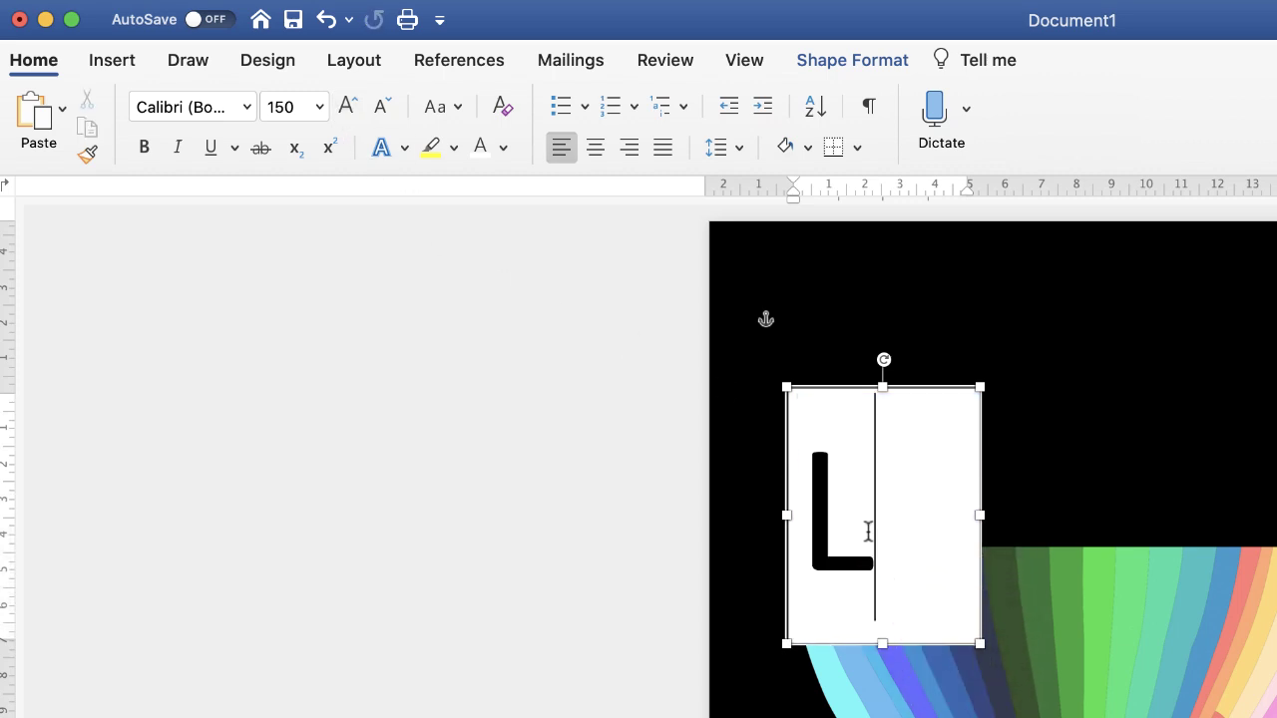
pyautogui.moveTo(872, 536); pyautogui.dragTo(826, 539)
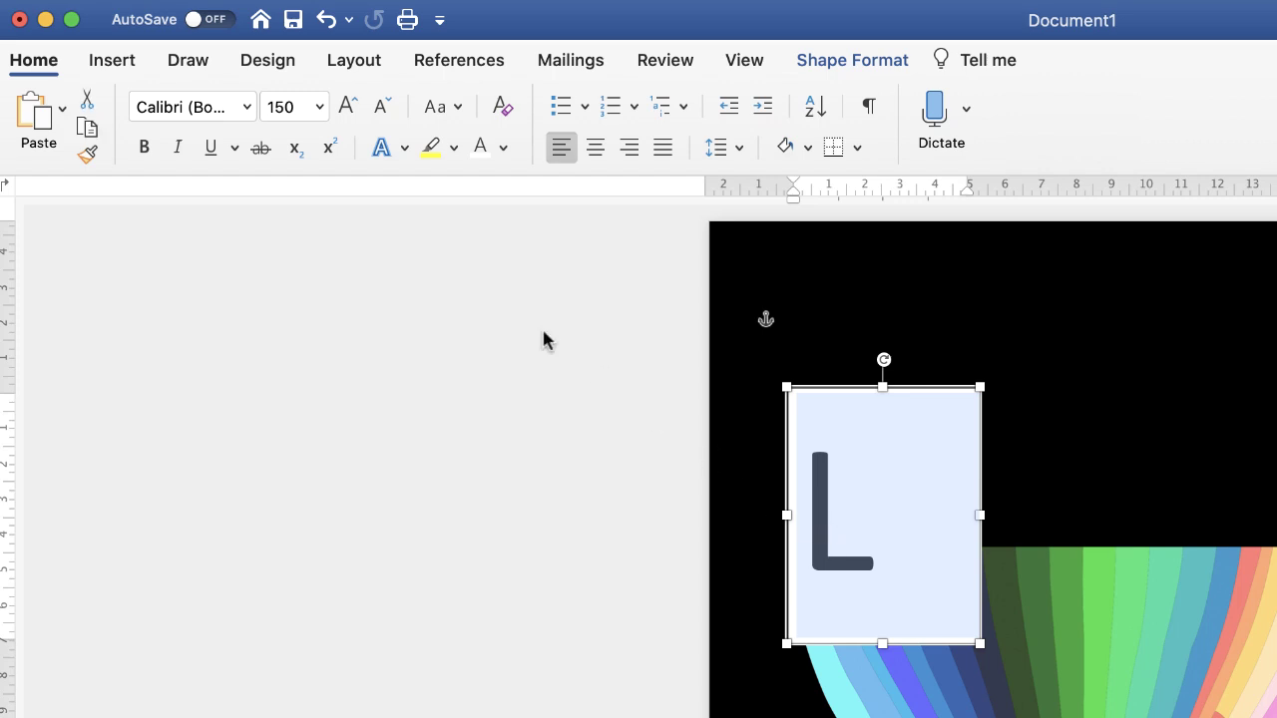
# Change the letter L to the Catseye font.
pyautogui.click(246, 107)
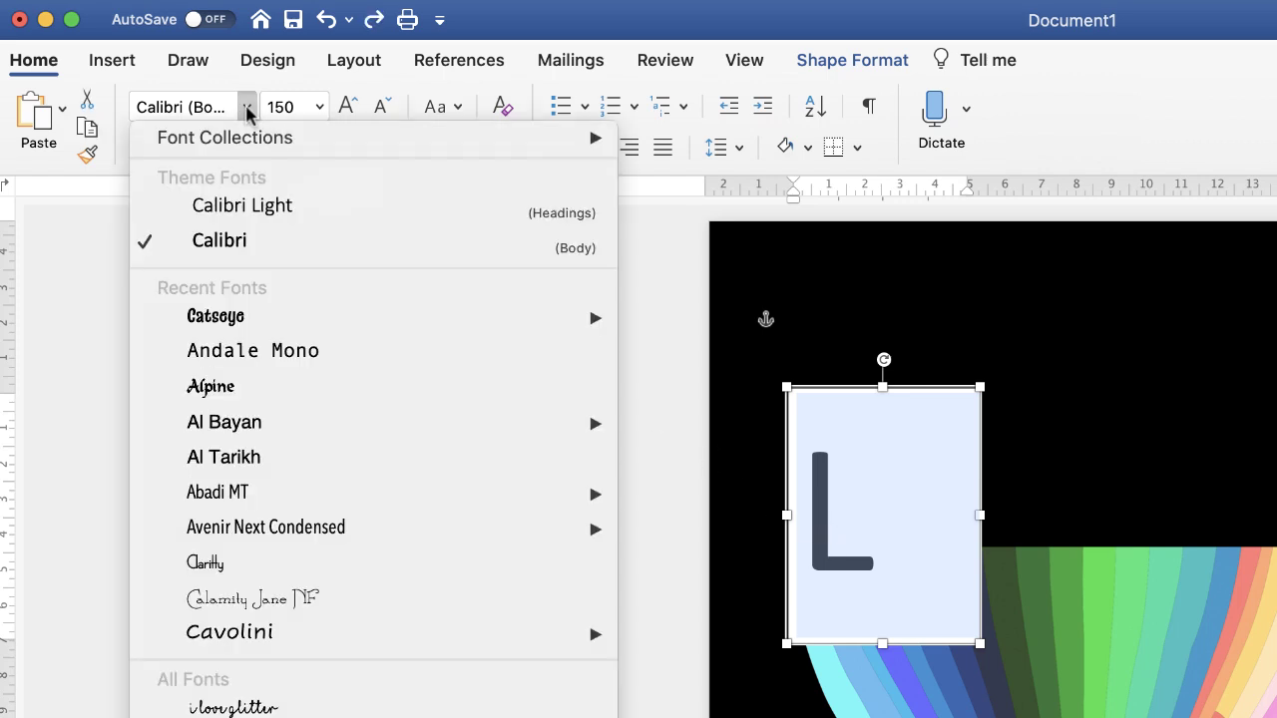
pyautogui.moveTo(228, 319)
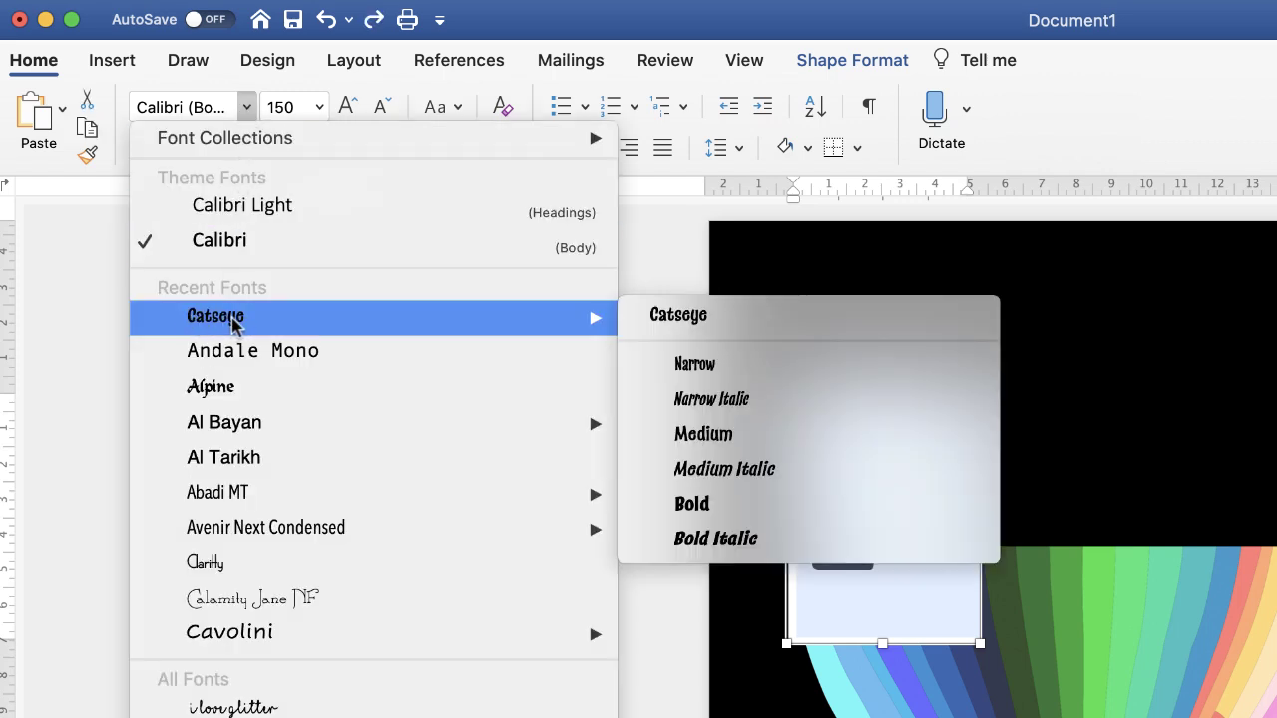
pyautogui.click(228, 319)
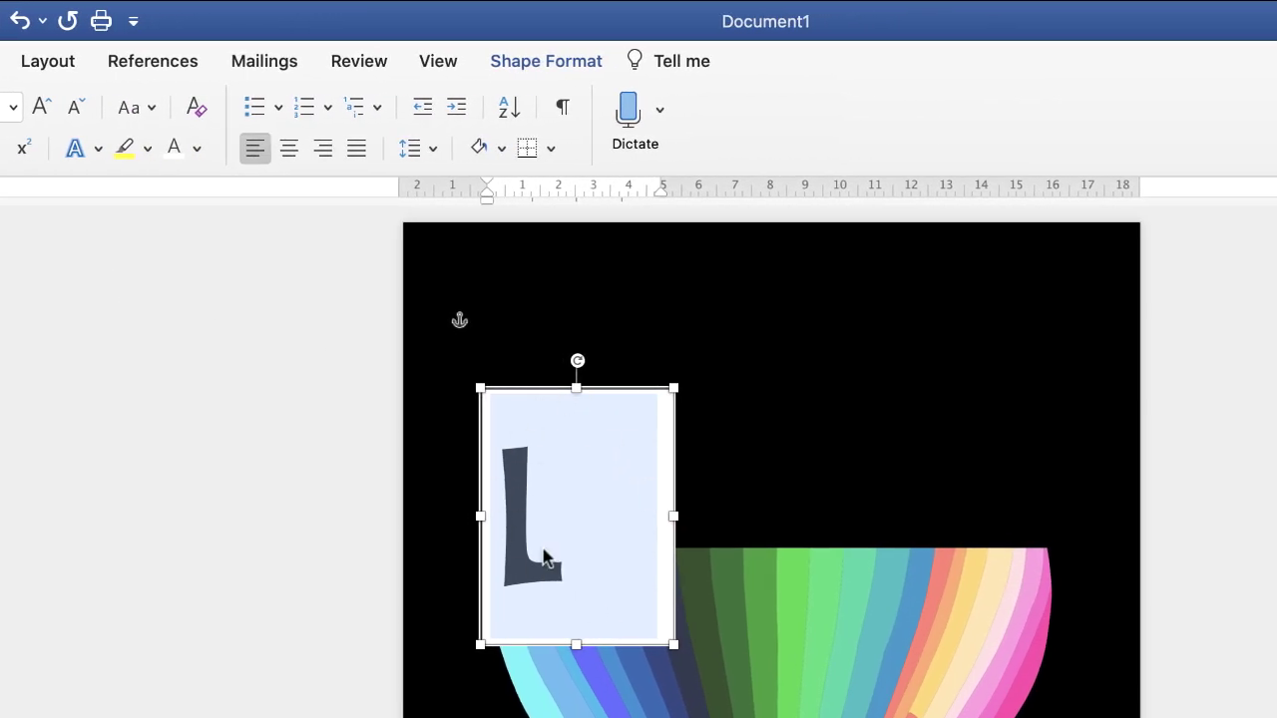
# Give the letter box No Fill and No Outline.
pyautogui.click(584, 65)
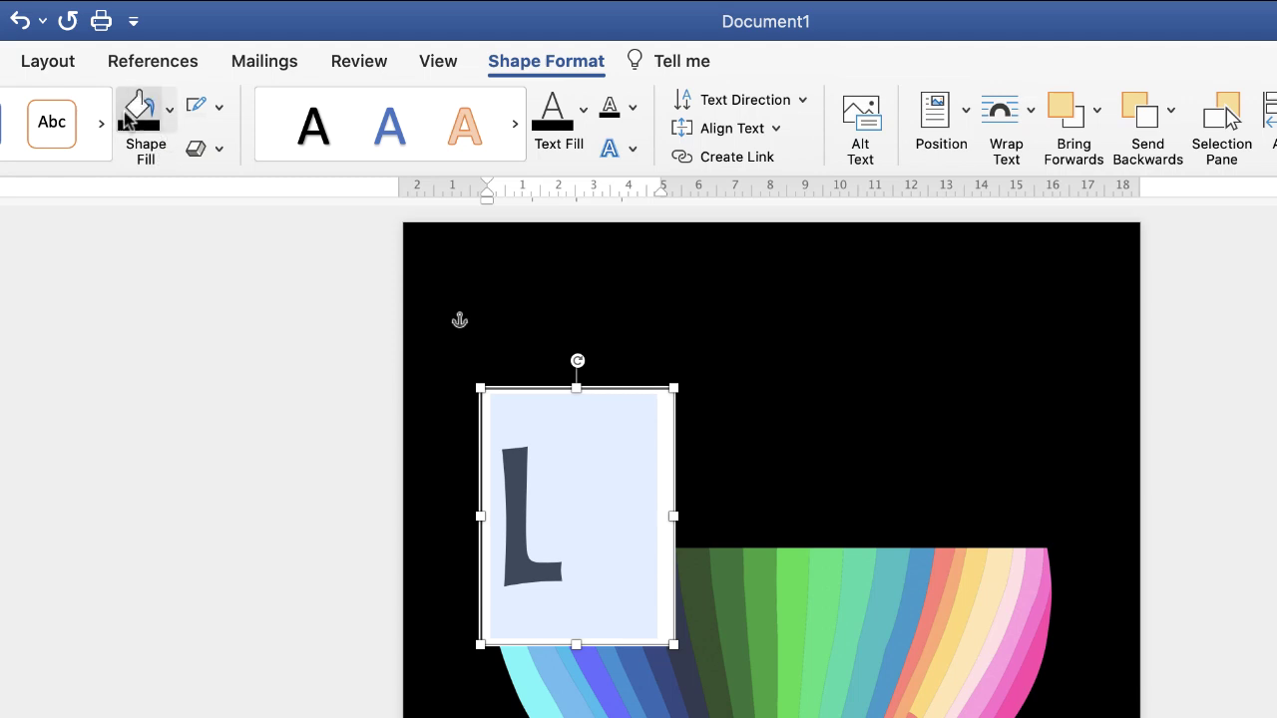
pyautogui.click(169, 110)
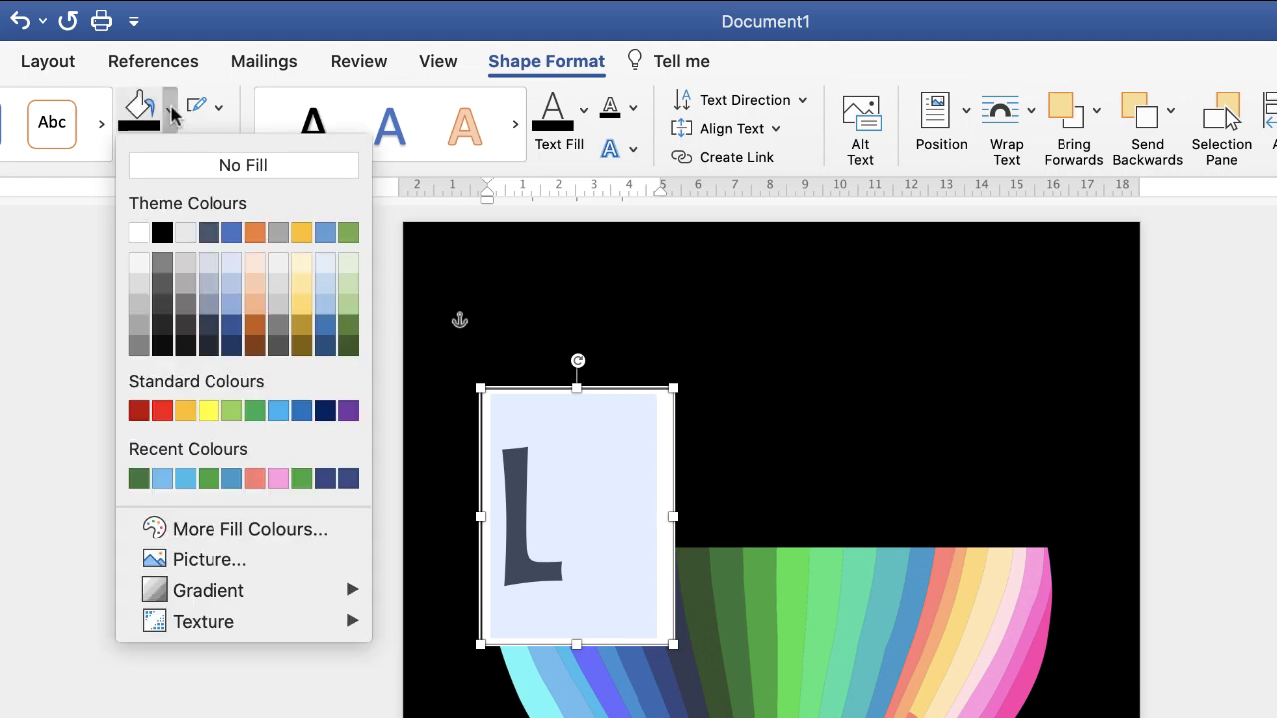
pyautogui.click(173, 168)
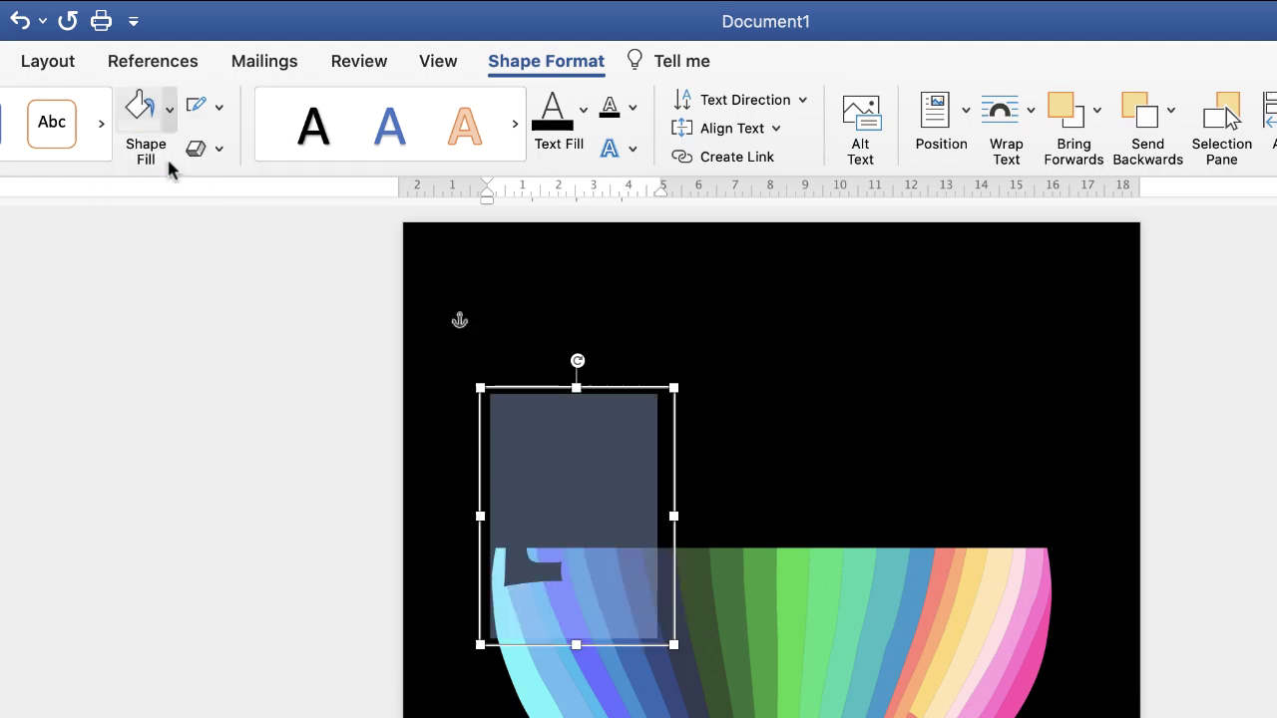
pyautogui.click(219, 110)
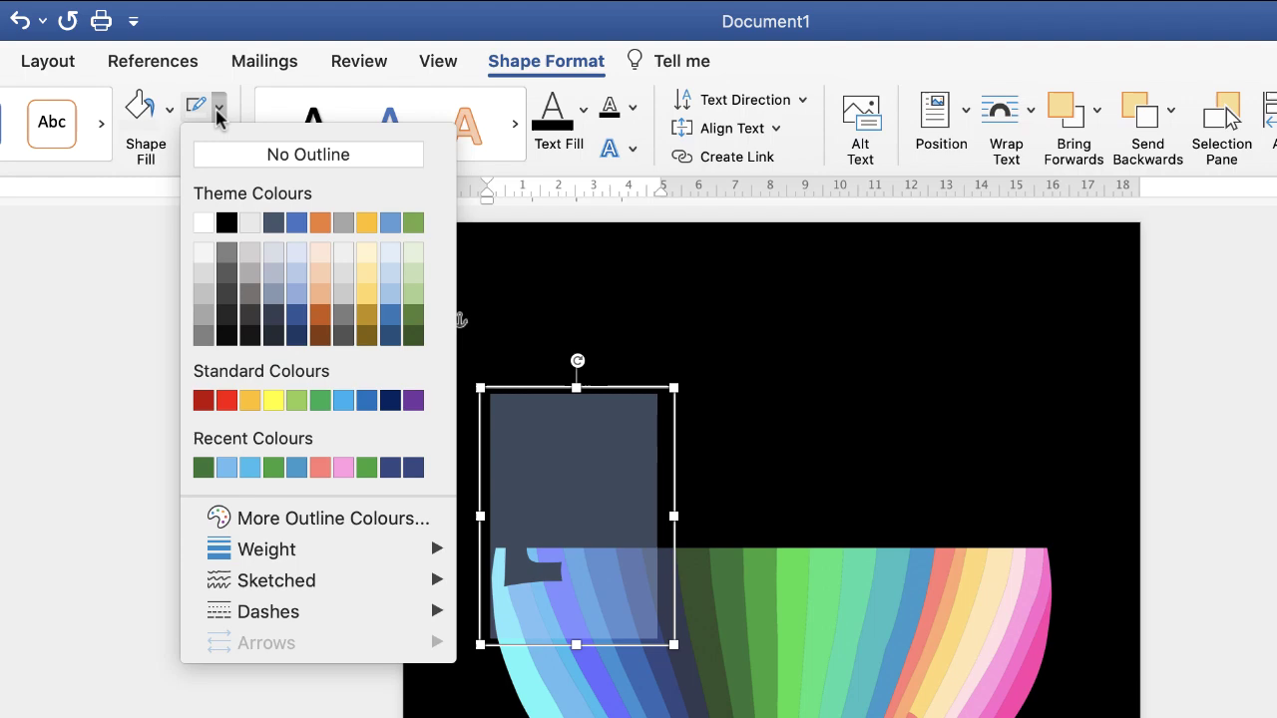
pyautogui.click(229, 162)
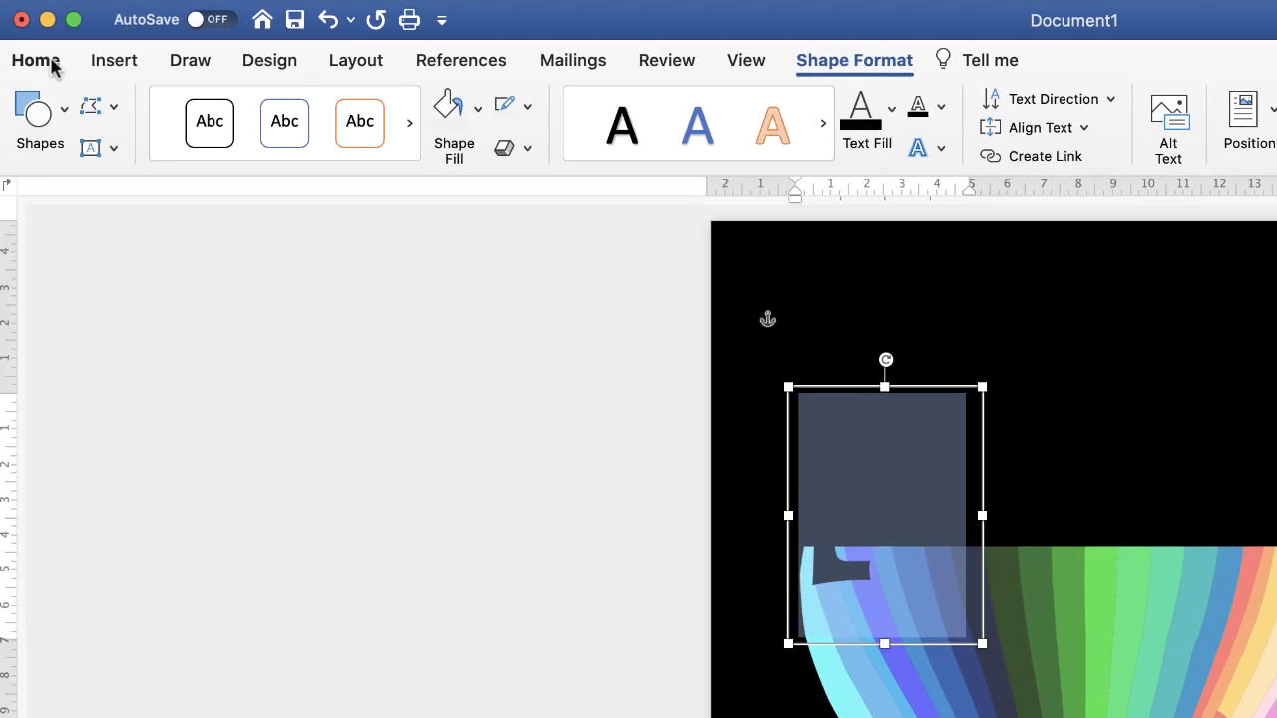
# Make the L white and enlarge it to 180 pt.
pyautogui.click(52, 63)
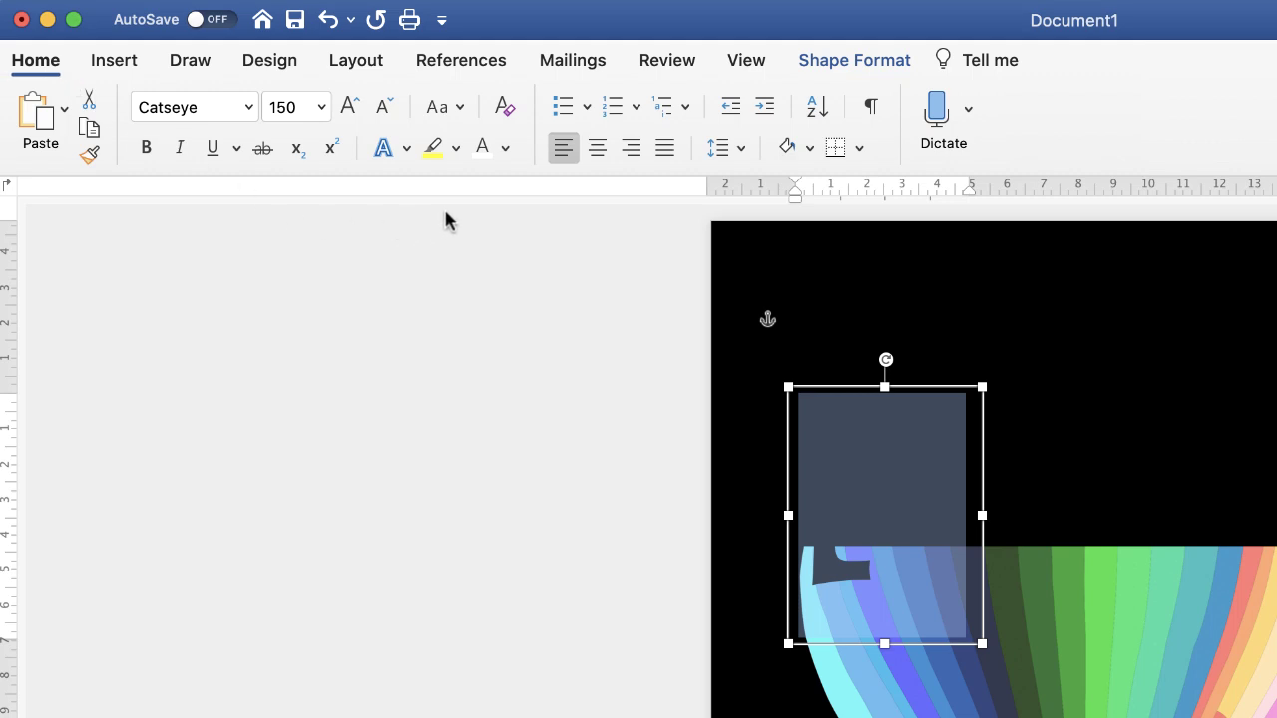
pyautogui.click(482, 147)
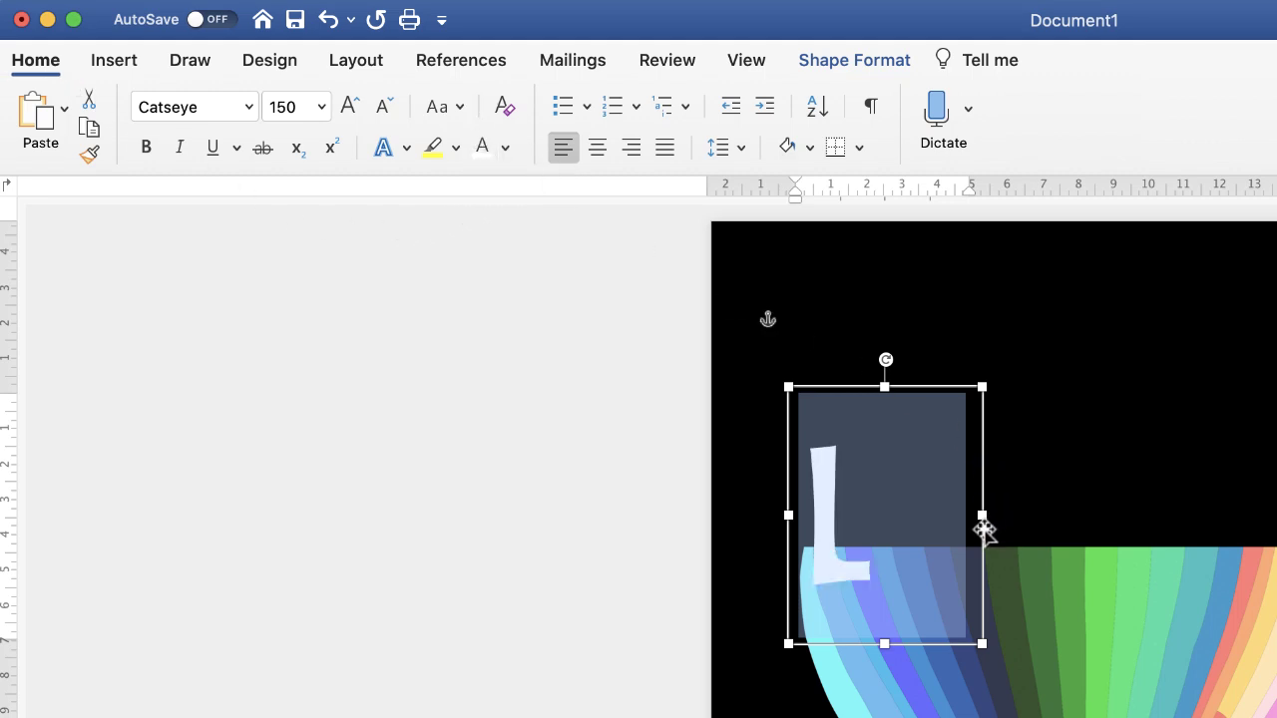
pyautogui.click(350, 110)
pyautogui.click(349, 112)
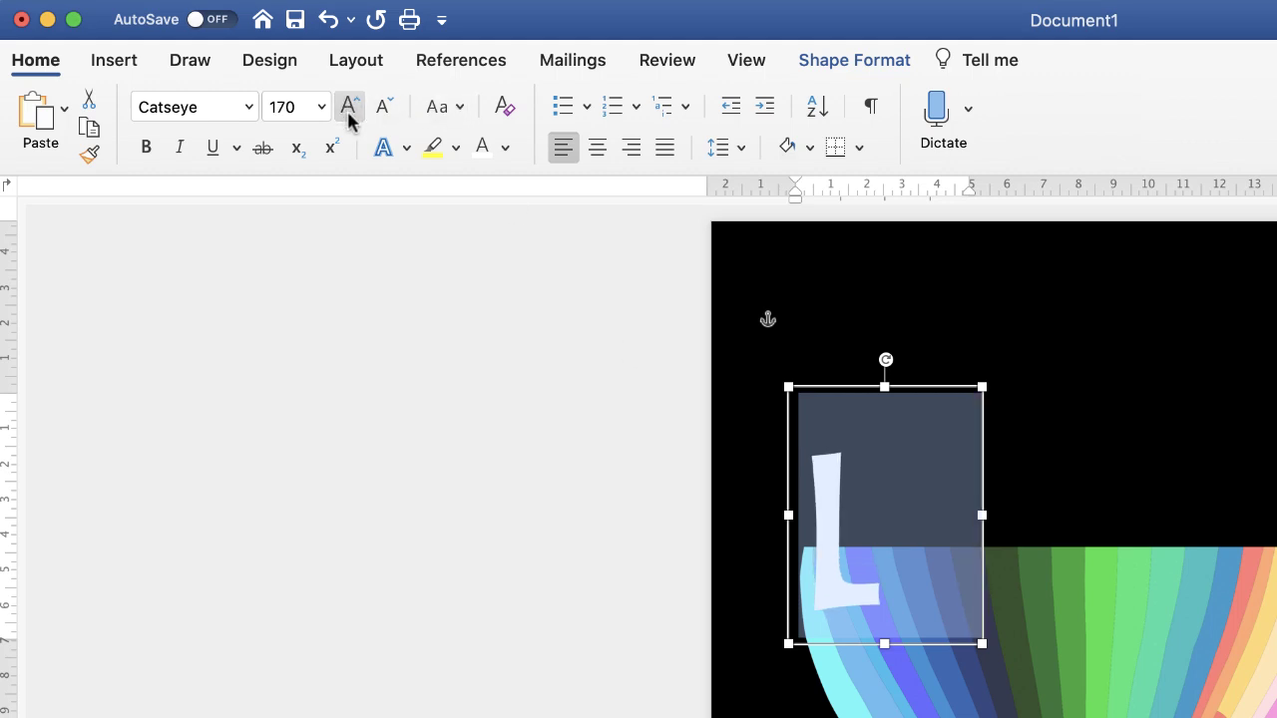
pyautogui.click(349, 118)
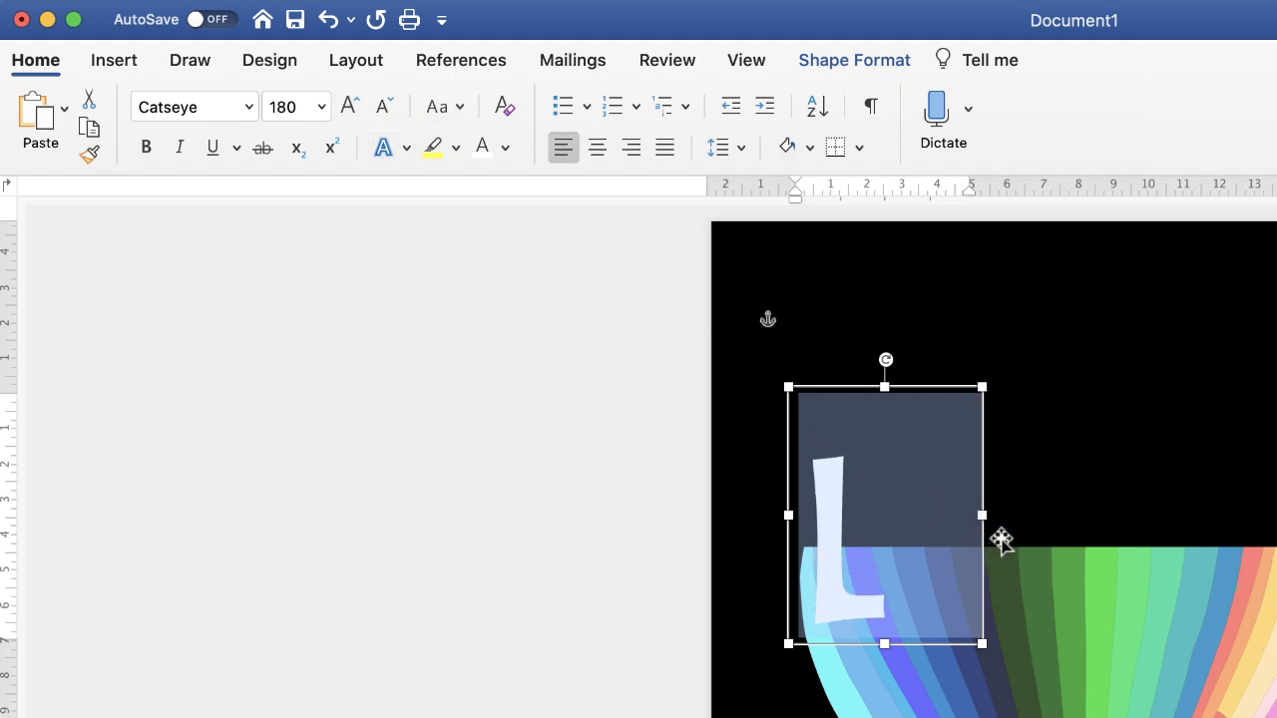
# Narrow the letter box to about 3.53 cm wide and copy it.
pyautogui.moveTo(982, 515); pyautogui.dragTo(910, 512)
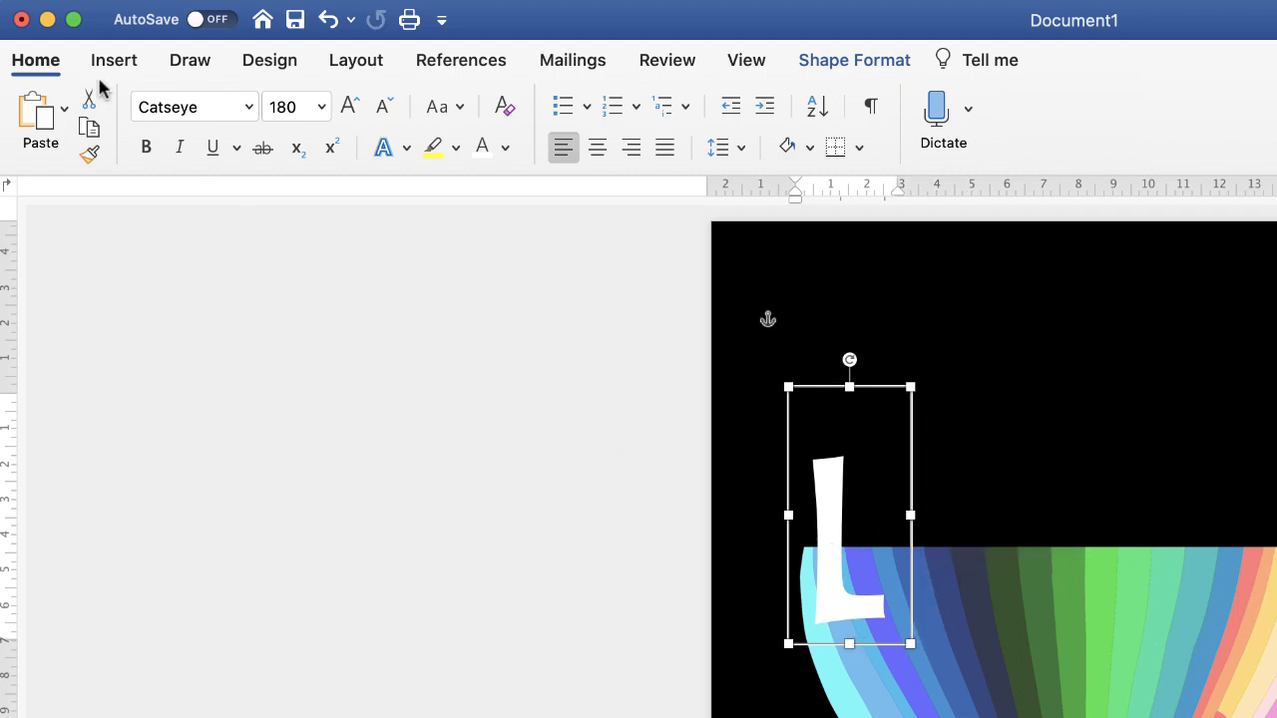
pyautogui.click(86, 127)
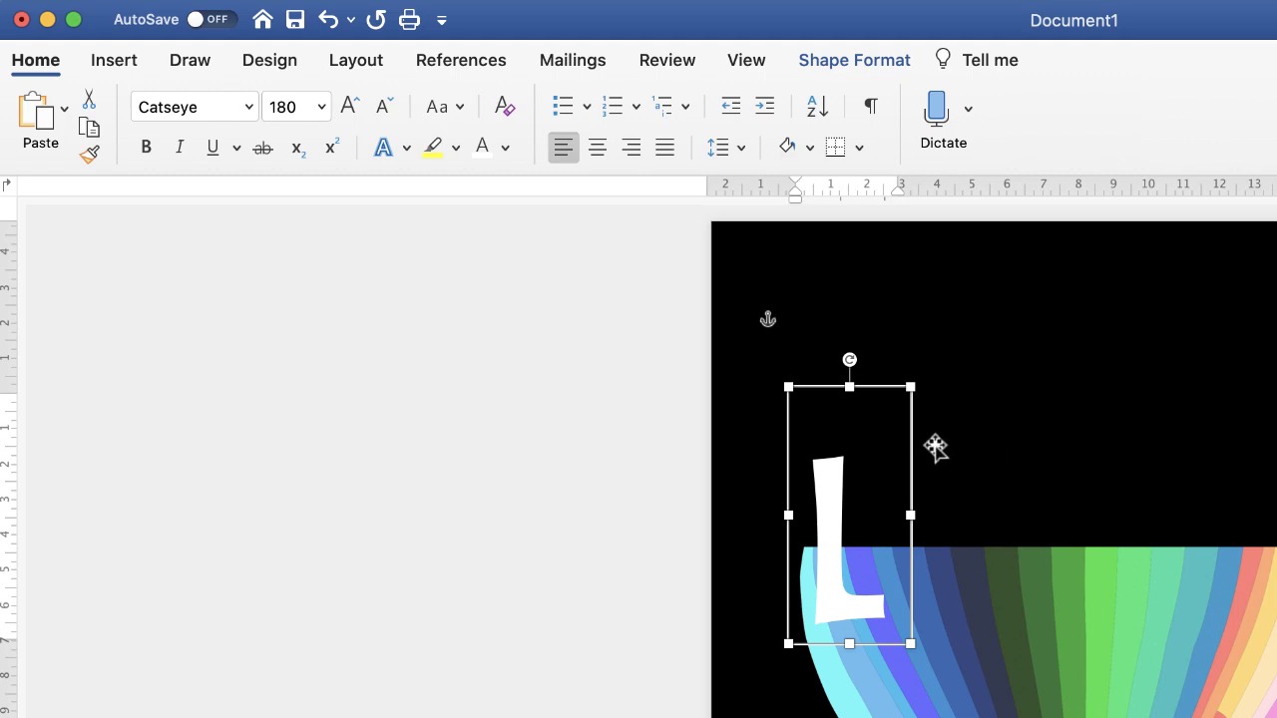
pyautogui.click(807, 401)
# Paste four copies of the white L letter box.
pyautogui.click(740, 607)
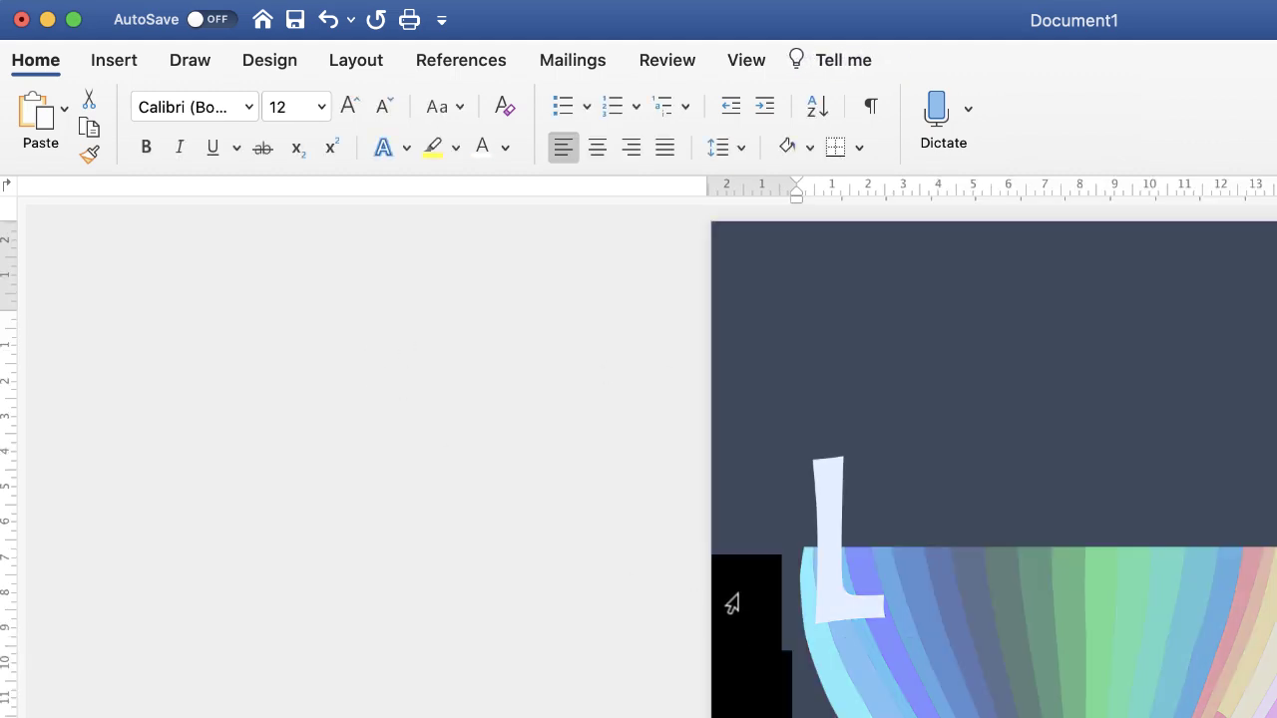
pyautogui.press('Right')
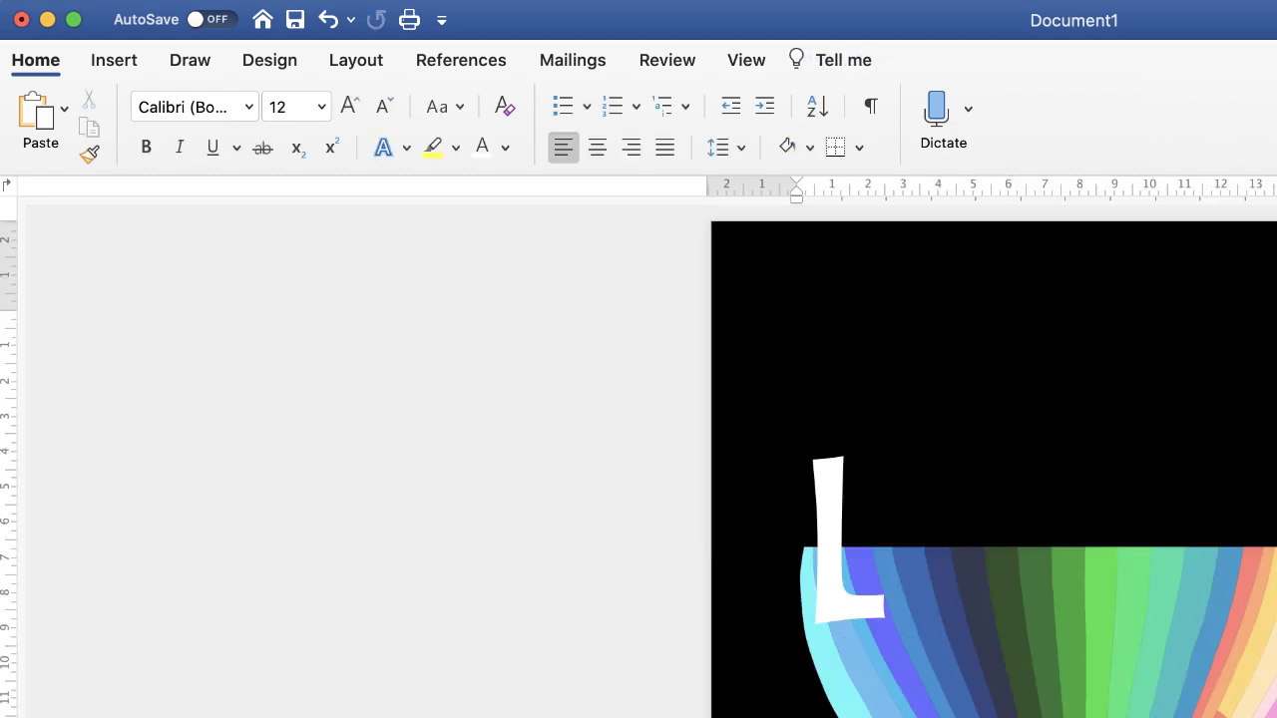
pyautogui.click(37, 124)
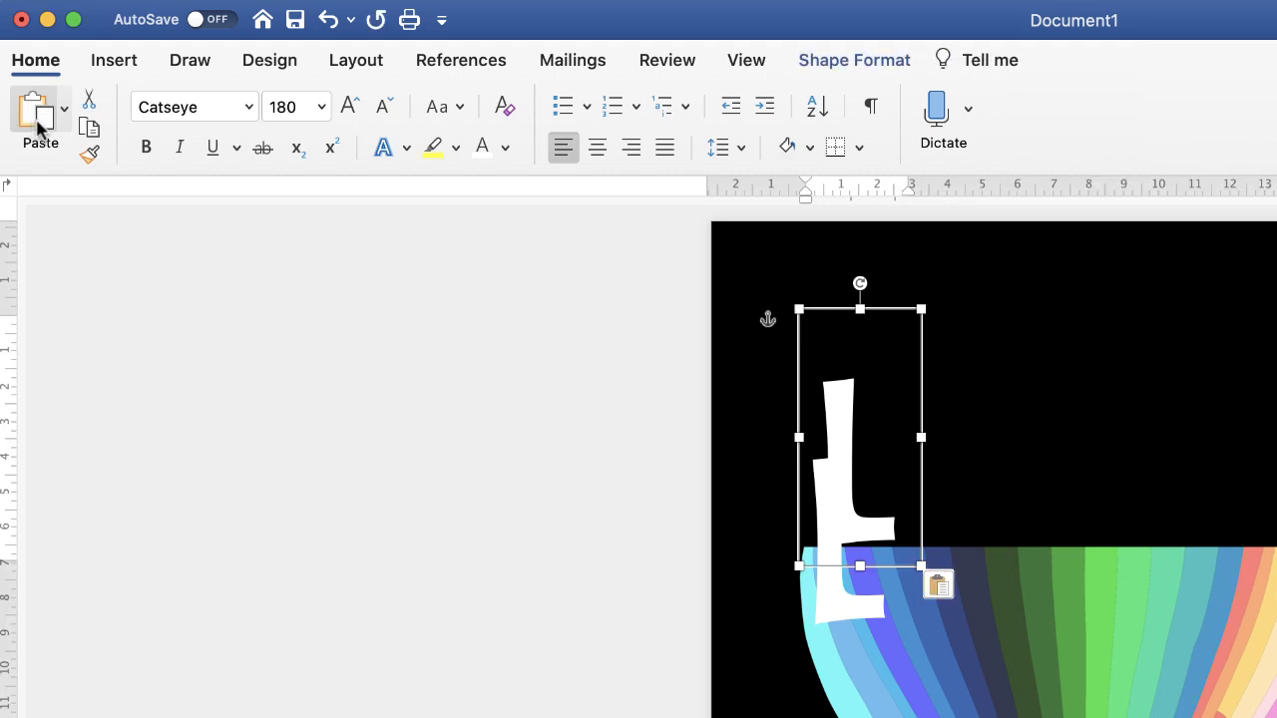
pyautogui.click(38, 124)
pyautogui.click(42, 127)
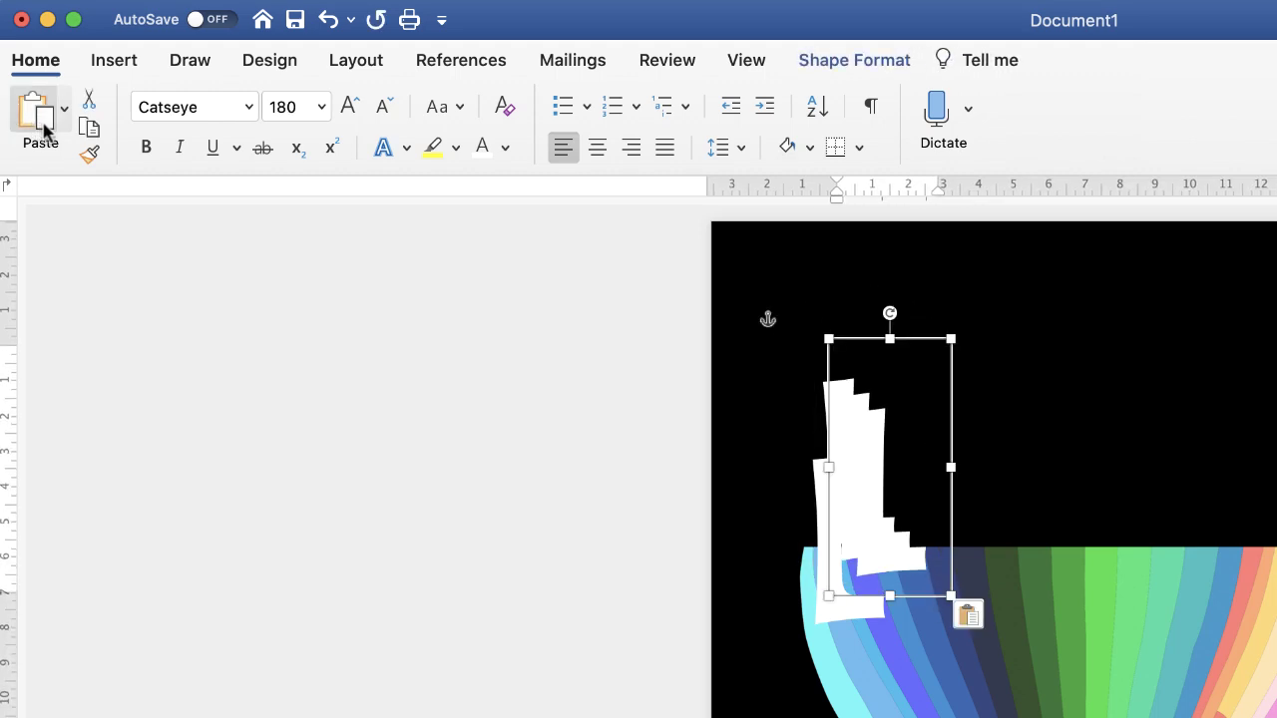
pyautogui.click(45, 129)
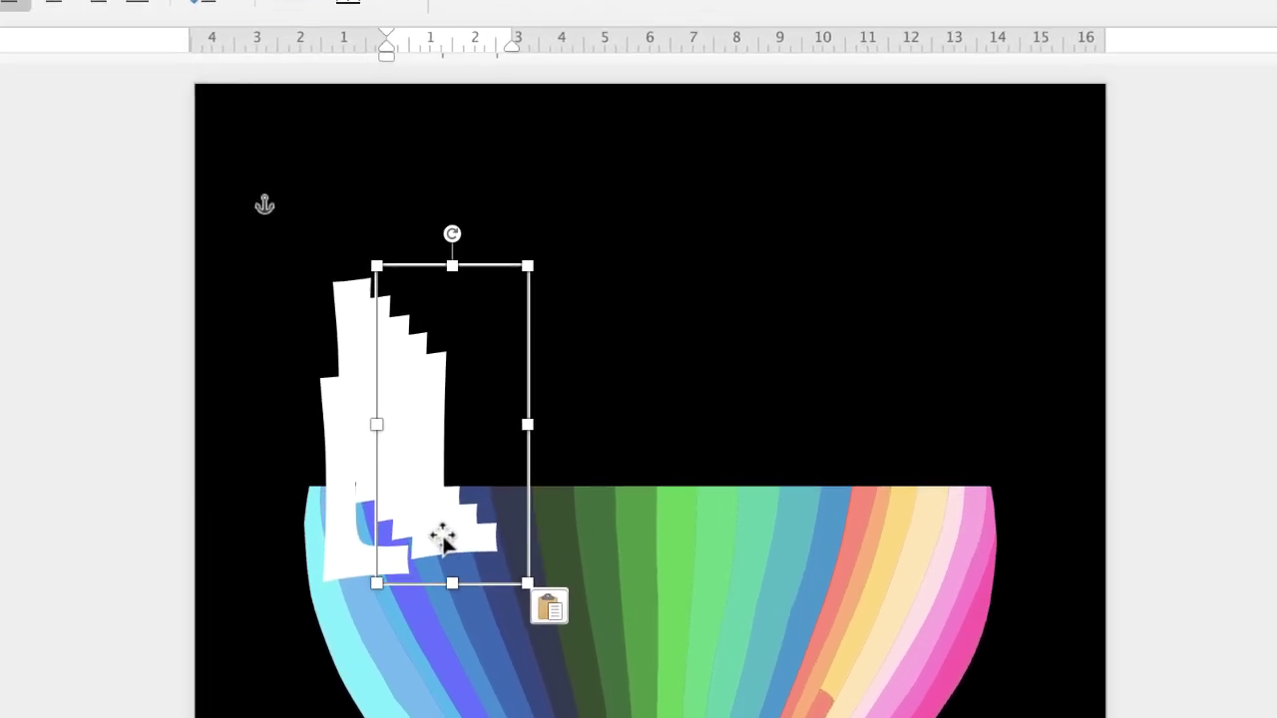
# Drag the L copies into a row along the balloon's top edge.
pyautogui.moveTo(442, 535)
pyautogui.mouseDown()
pyautogui.moveTo(937, 439)
pyautogui.moveTo(973, 472)
pyautogui.moveTo(619, 516)
pyautogui.moveTo(806, 499)
pyautogui.mouseUp()
pyautogui.moveTo(419, 508); pyautogui.dragTo(697, 479)
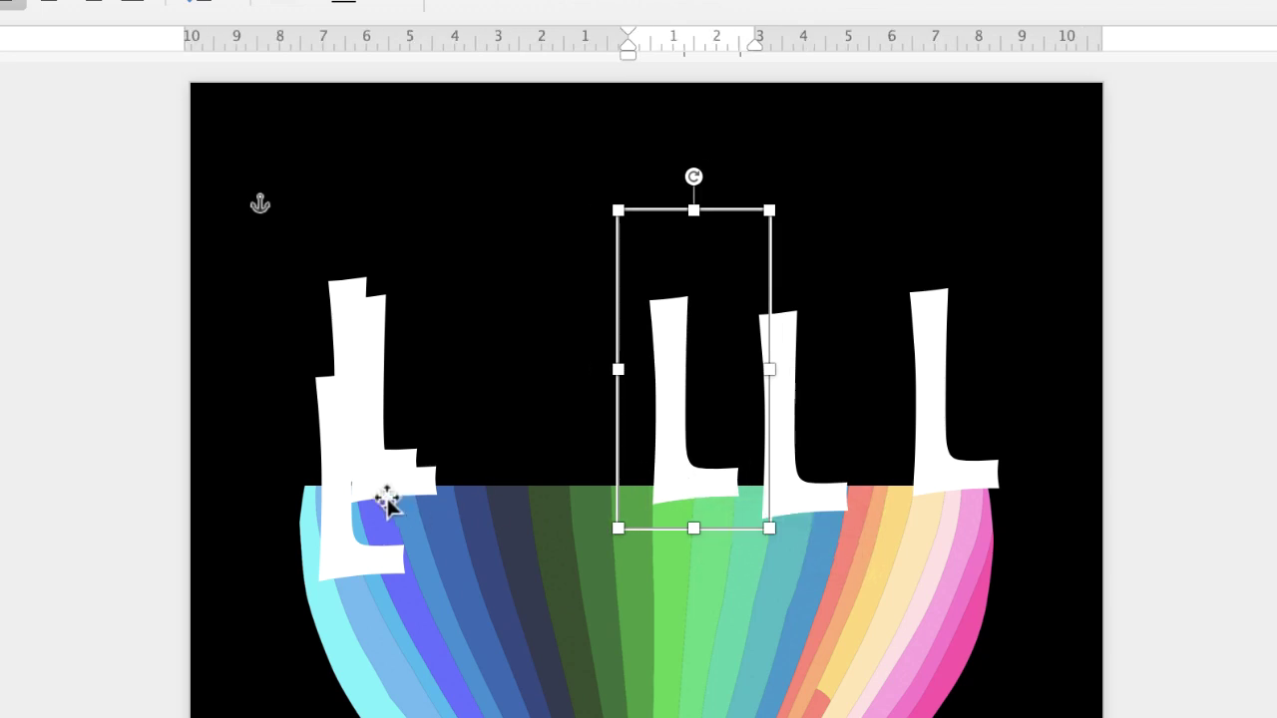
pyautogui.moveTo(388, 502); pyautogui.dragTo(572, 479)
pyautogui.moveTo(442, 482); pyautogui.dragTo(489, 484)
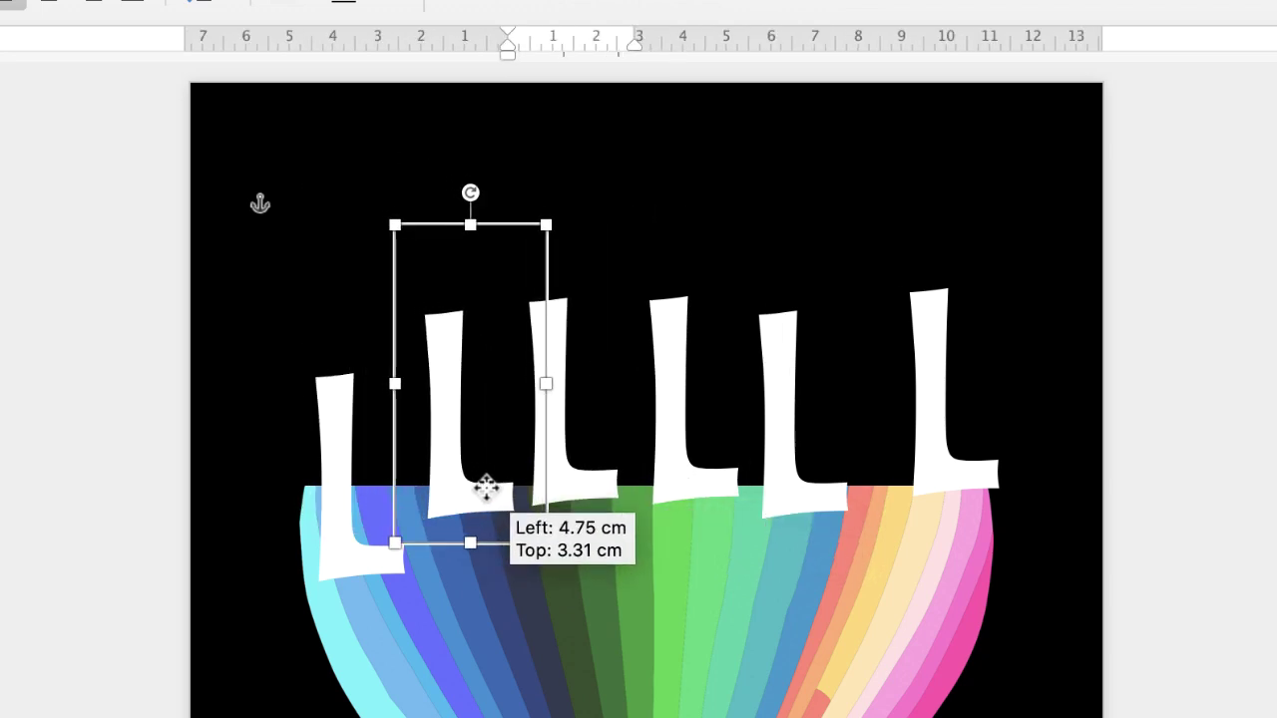
# Retype the second and third letter boxes as O and N, nudging the O into line.
pyautogui.doubleClick(469, 495)
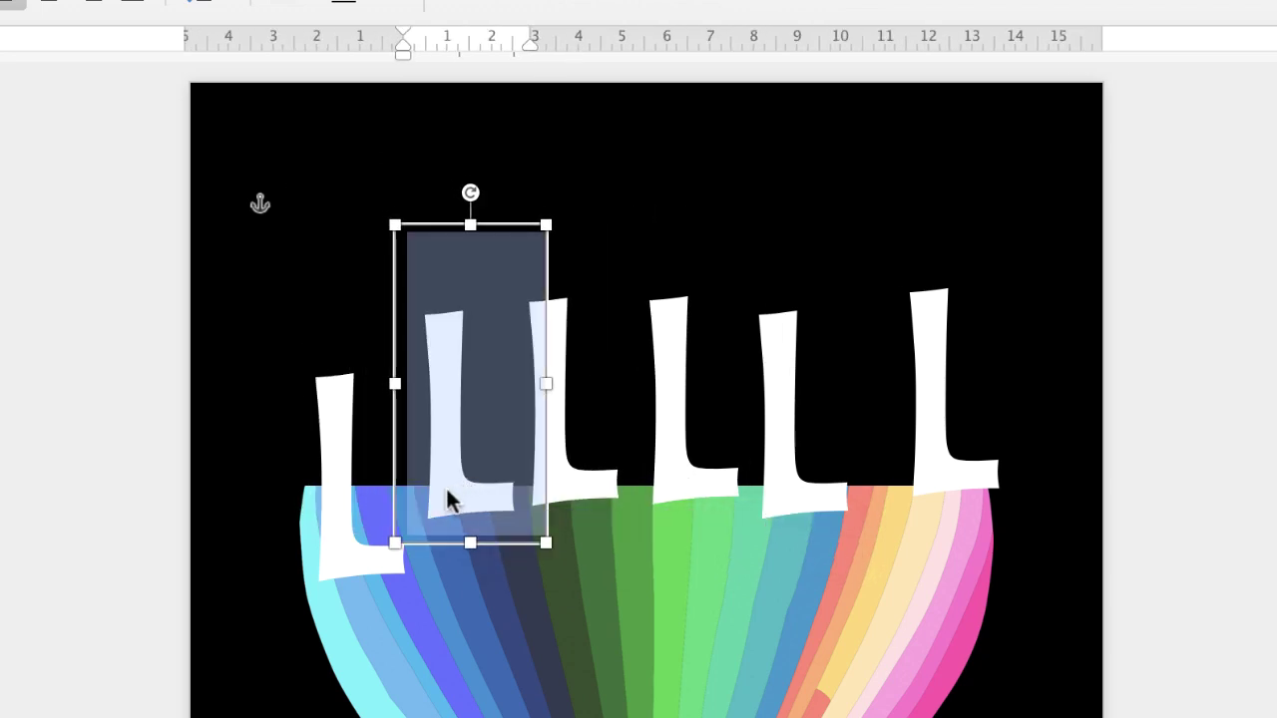
pyautogui.write('O')
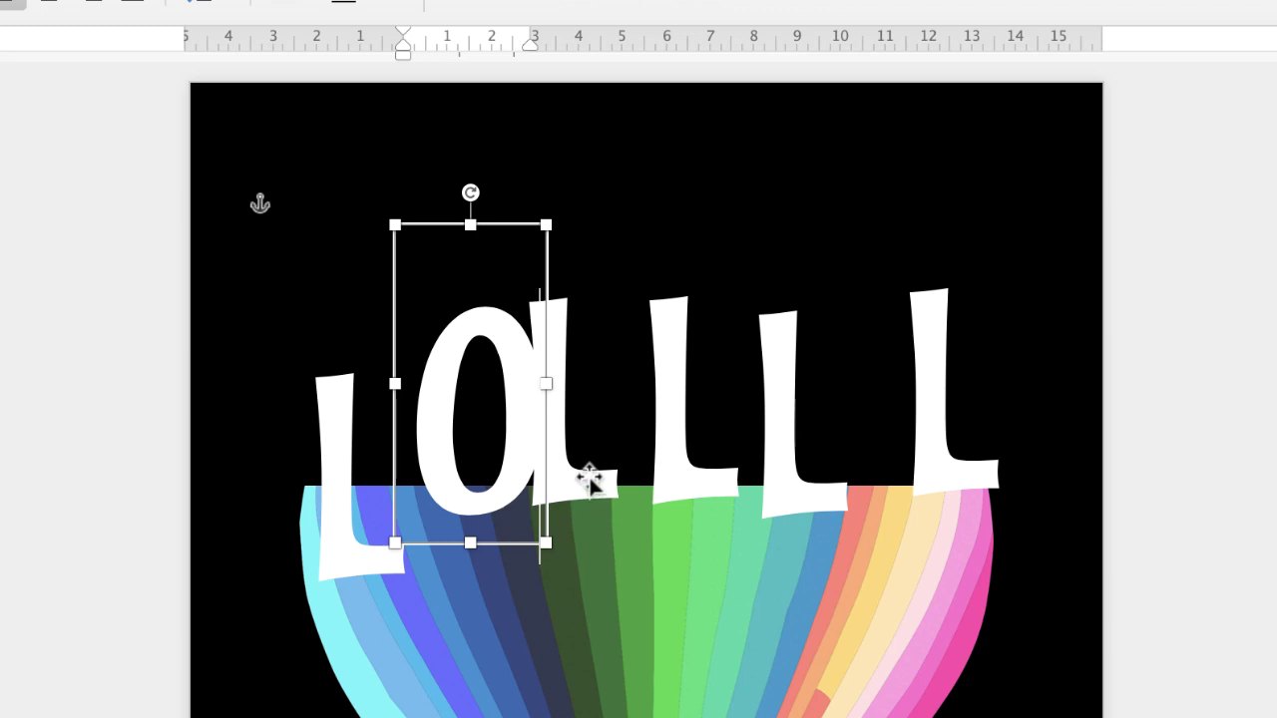
pyautogui.moveTo(569, 537); pyautogui.dragTo(590, 483)
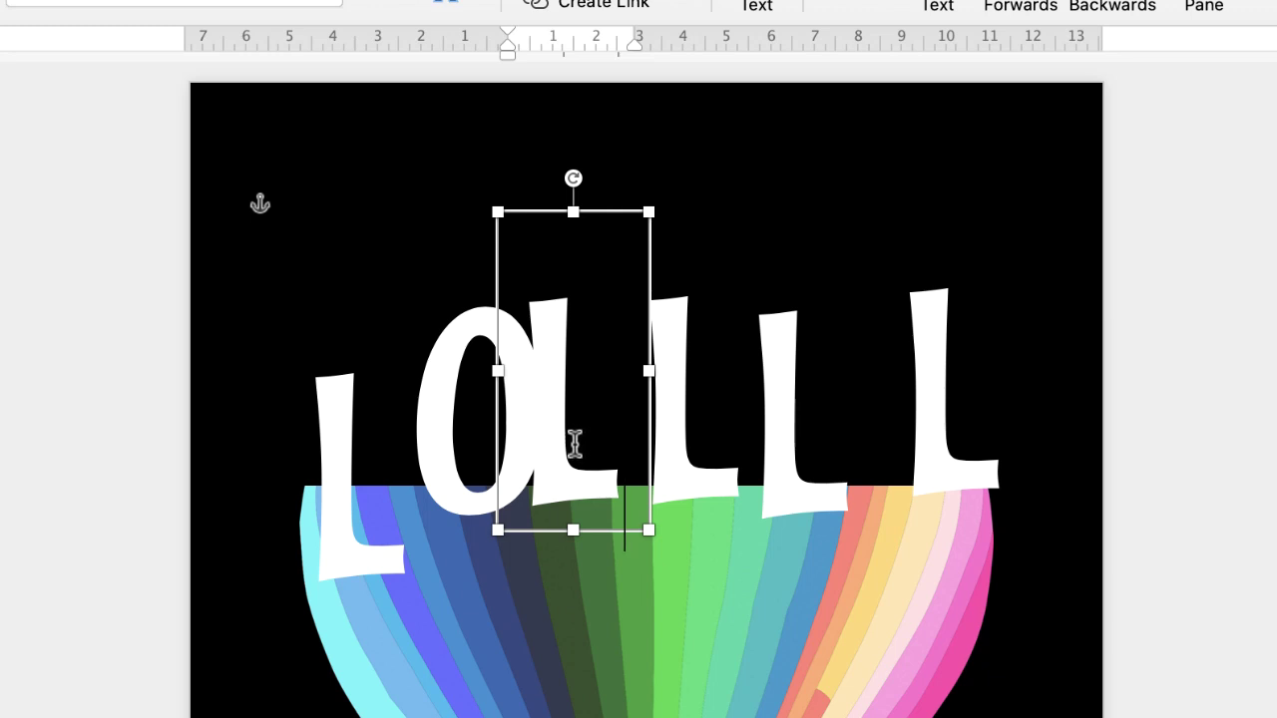
pyautogui.doubleClick(574, 440)
pyautogui.write('N')
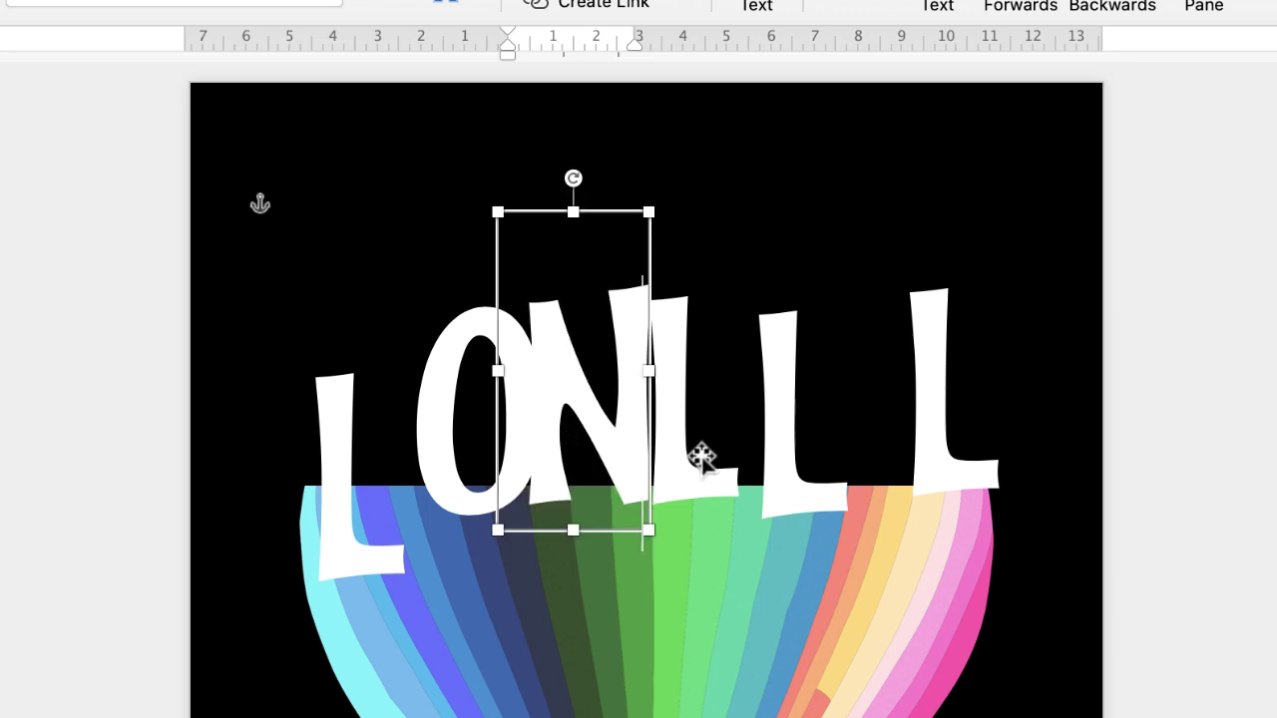
# Retype the fourth, fifth and sixth boxes as D, O and N to finish LONDON.
pyautogui.click(702, 456)
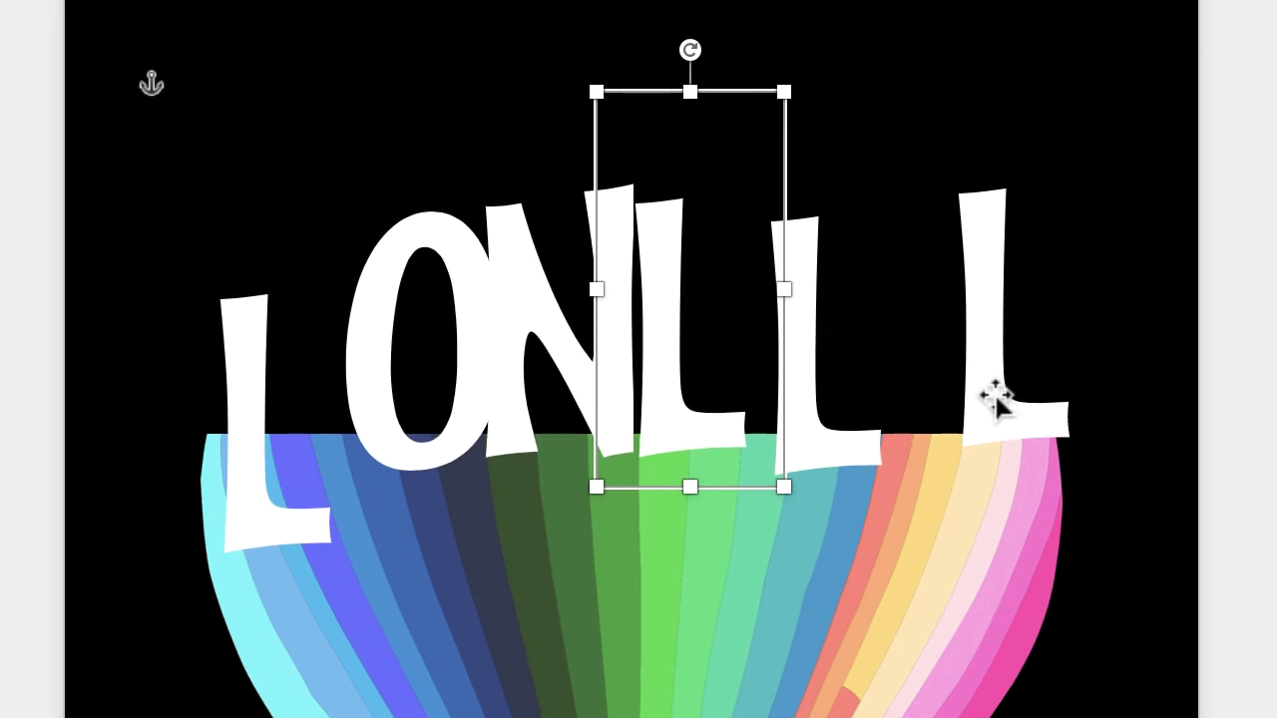
pyautogui.doubleClick(723, 407)
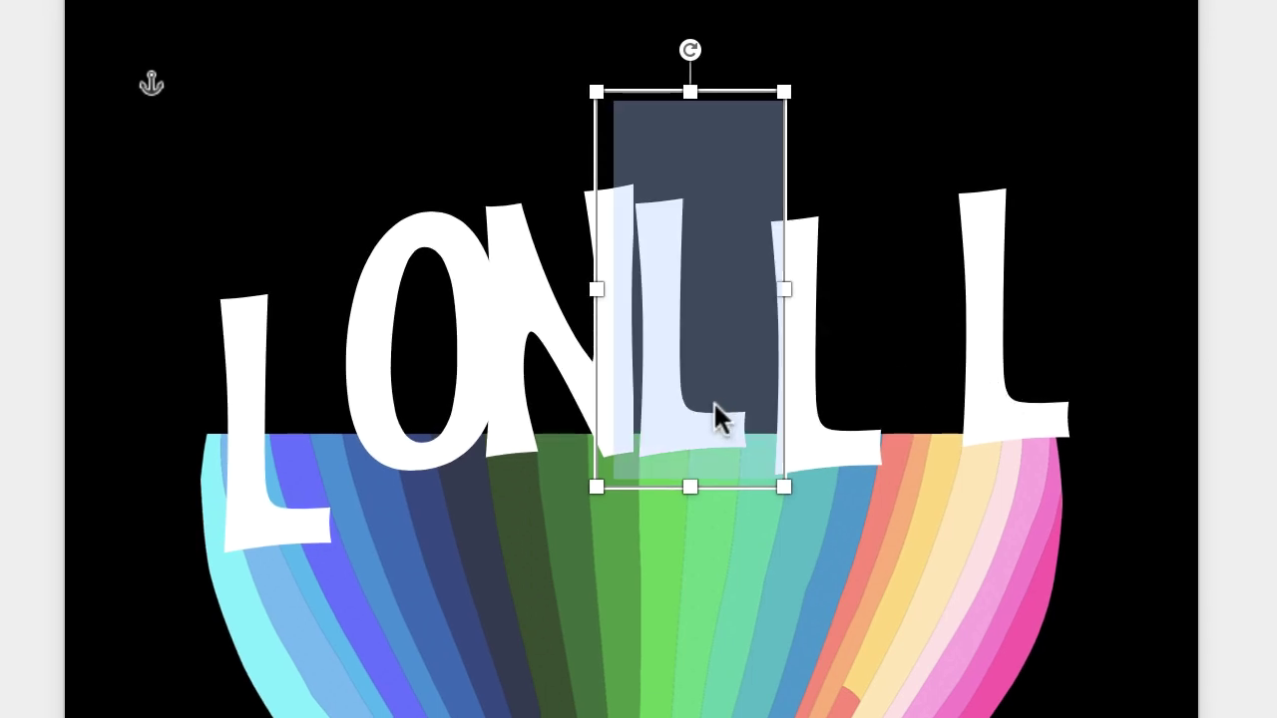
pyautogui.write('D')
pyautogui.click(841, 427)
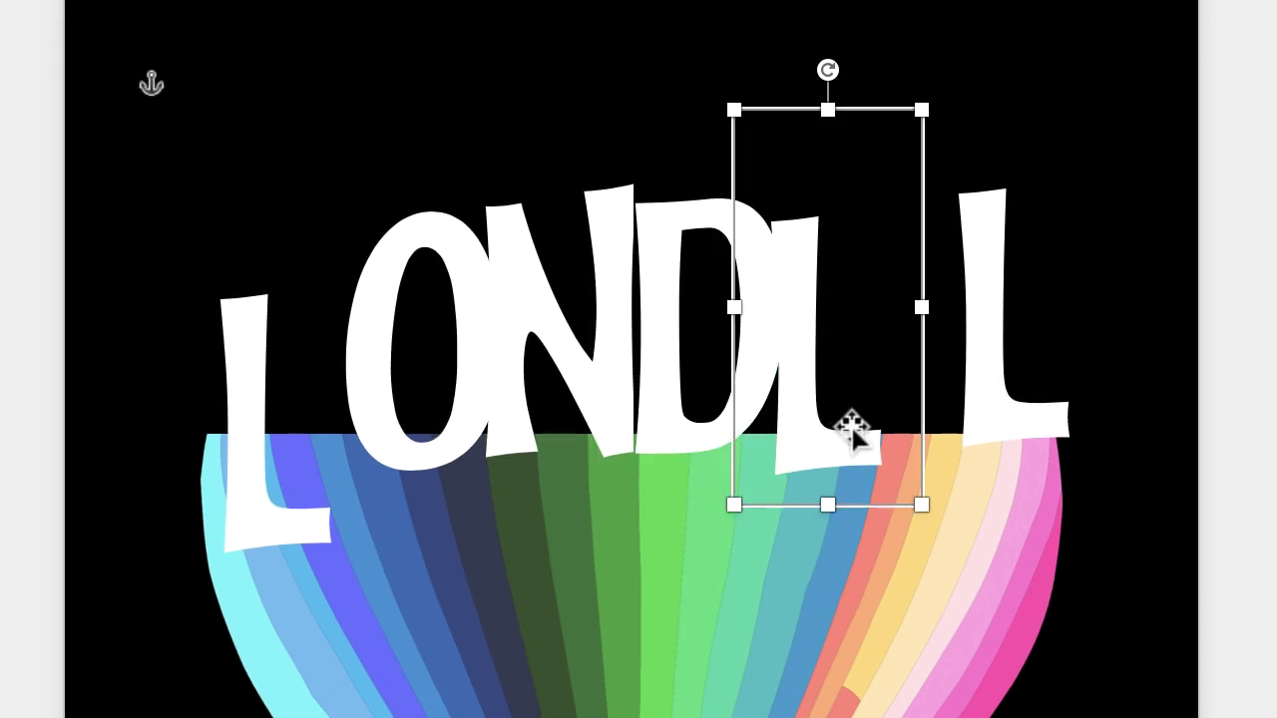
pyautogui.doubleClick(839, 429)
pyautogui.write('O')
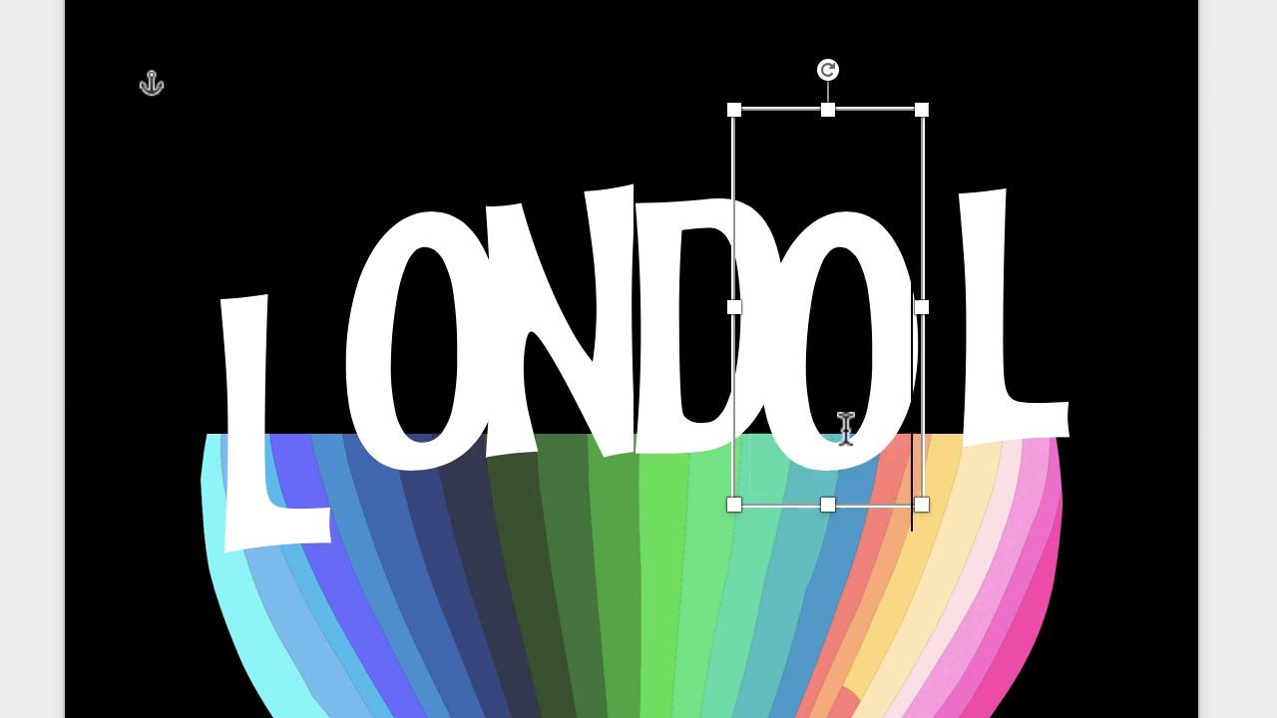
pyautogui.click(1008, 424)
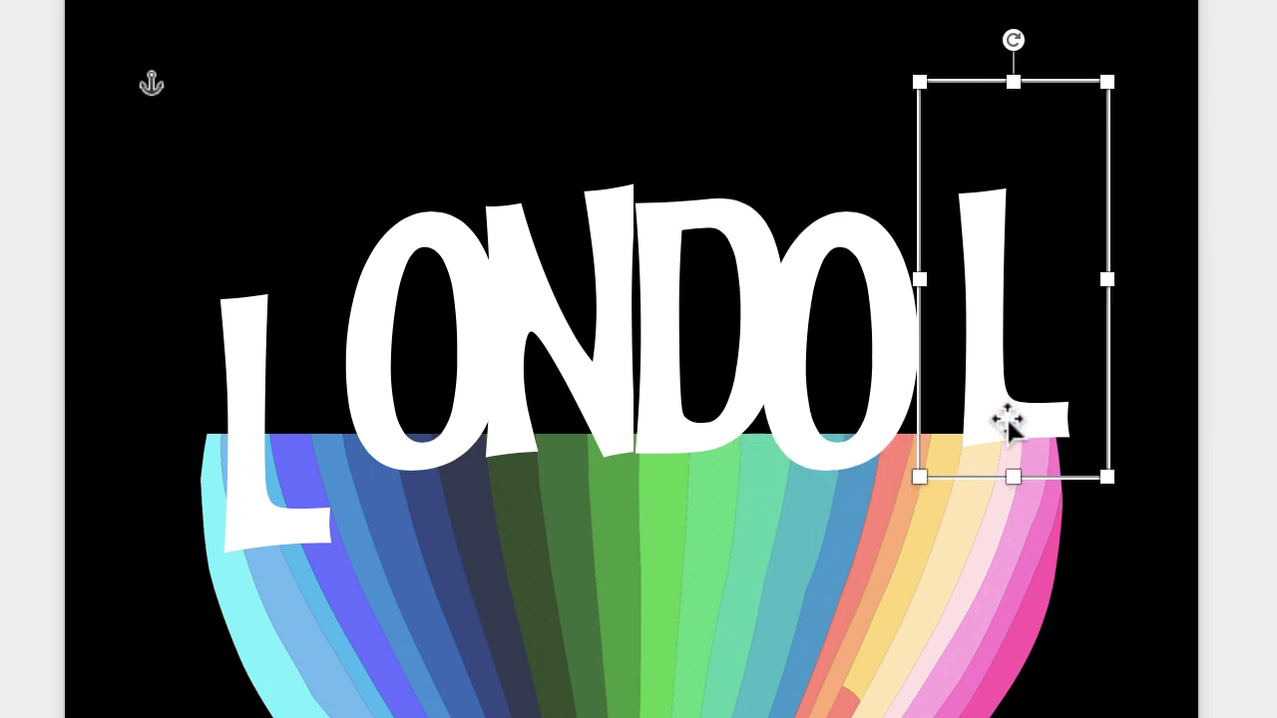
pyautogui.doubleClick(1038, 404)
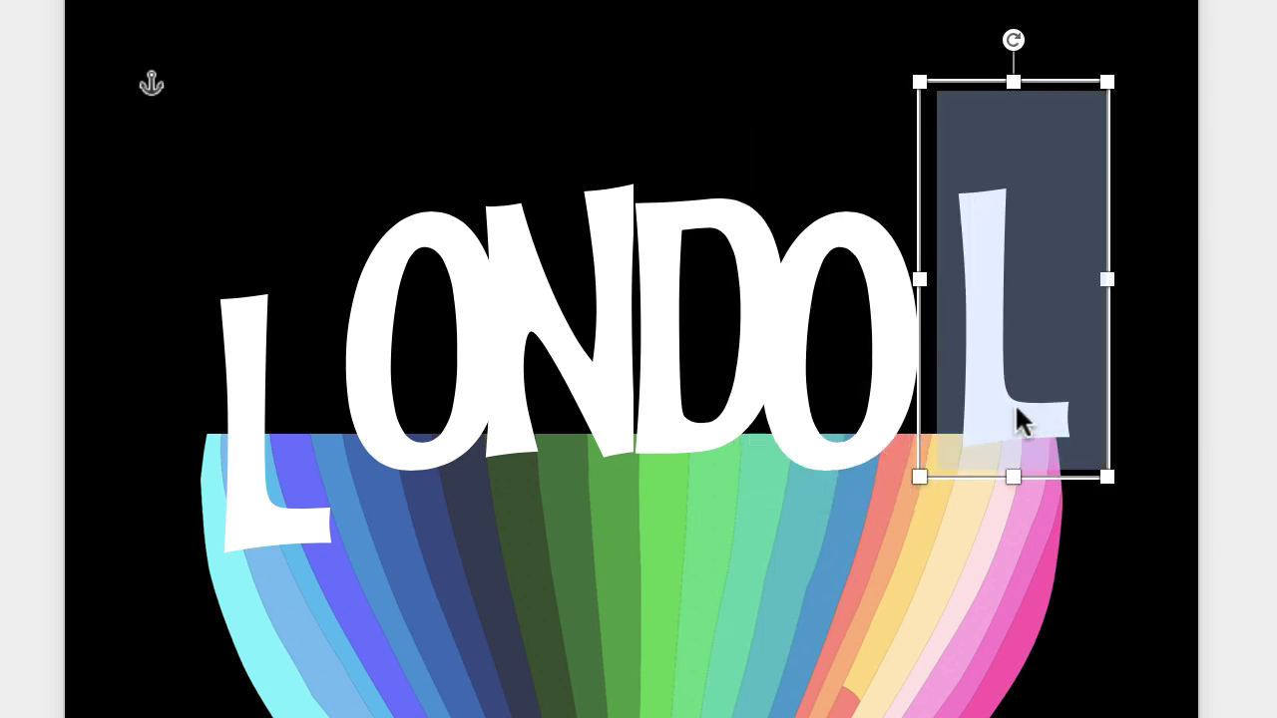
pyautogui.write('N')
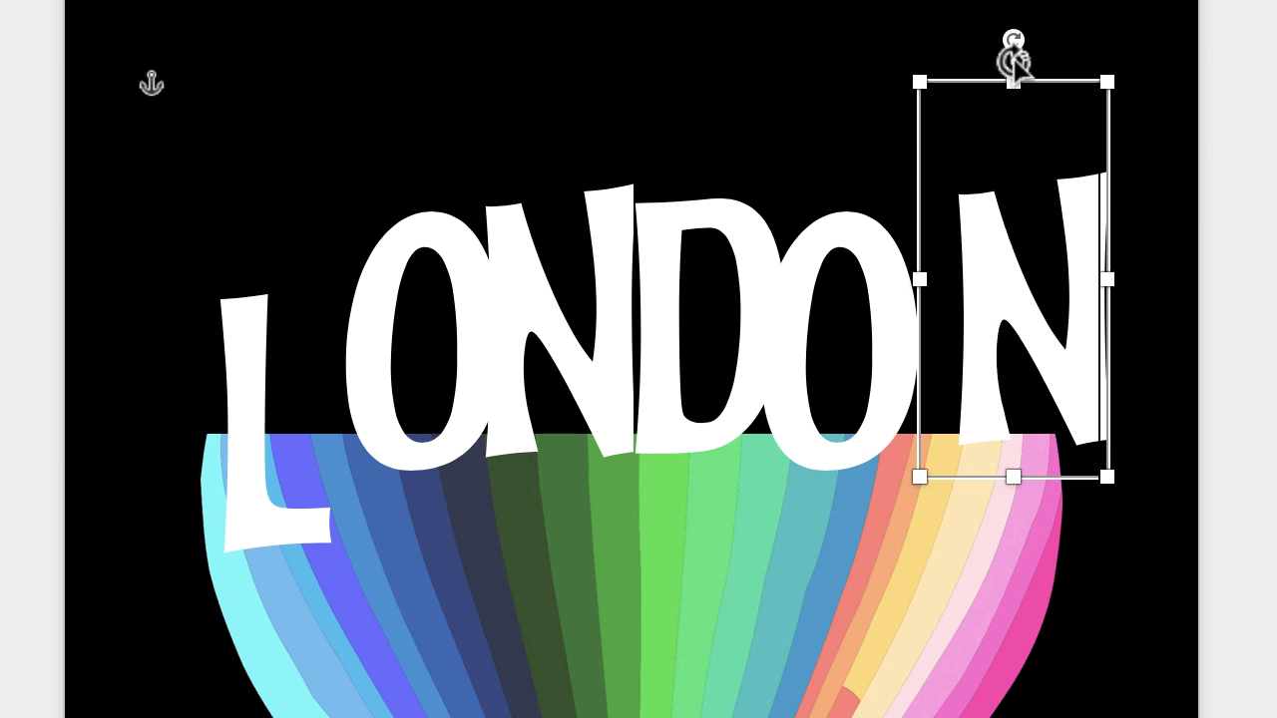
# Tilt the final N about 15° clockwise and the L about 12° counter-clockwise, raising both.
pyautogui.moveTo(1012, 40); pyautogui.dragTo(1069, 52)
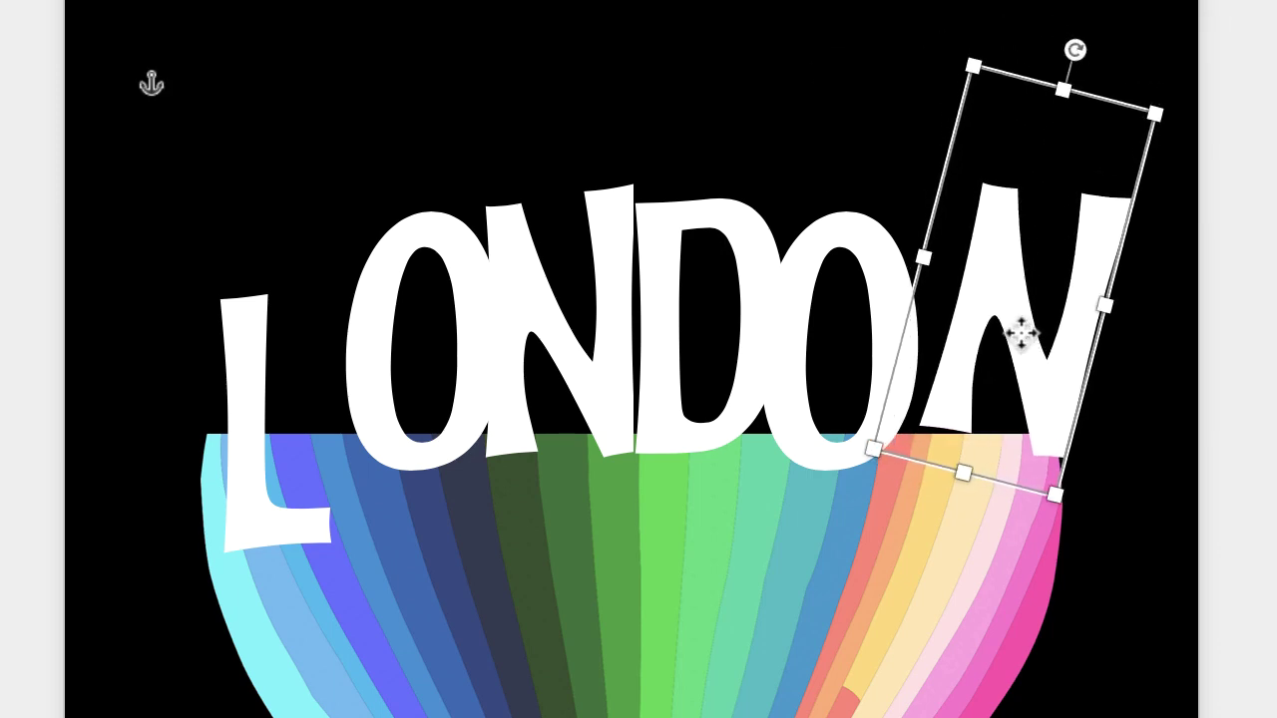
pyautogui.moveTo(1018, 329); pyautogui.dragTo(998, 301)
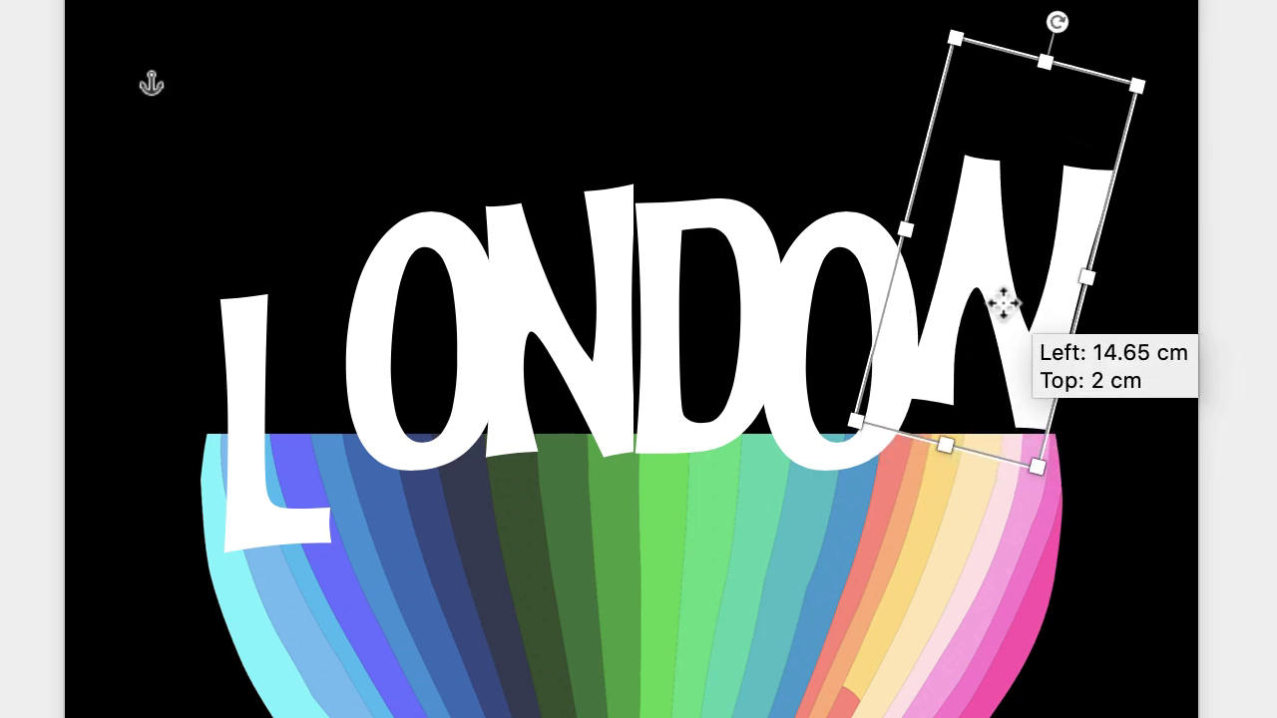
pyautogui.click(242, 442)
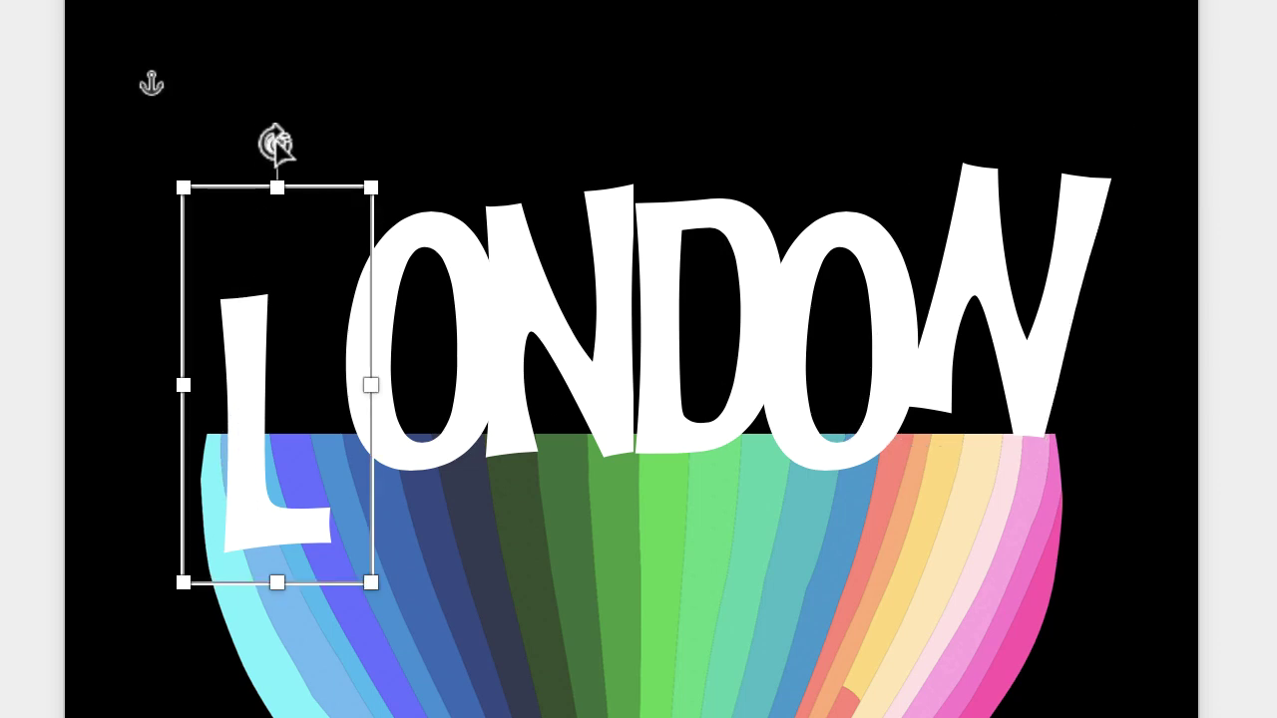
pyautogui.moveTo(276, 145); pyautogui.dragTo(229, 155)
pyautogui.moveTo(251, 422)
pyautogui.mouseDown()
pyautogui.moveTo(213, 334)
pyautogui.moveTo(229, 299)
pyautogui.mouseUp()
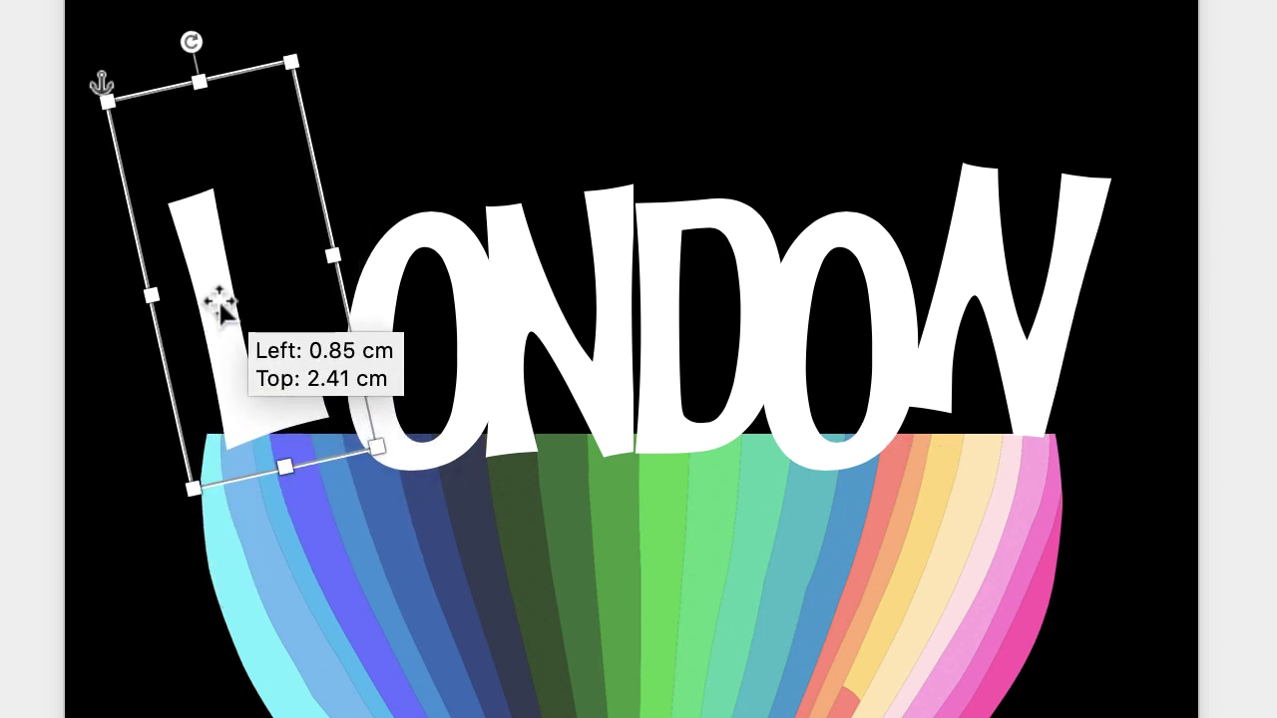
# Tilt the first O slightly and the first N about 9.5°, raising the N up-left.
pyautogui.click(414, 245)
pyautogui.moveTo(470, 285)
pyautogui.mouseDown()
pyautogui.moveTo(452, 234)
pyautogui.moveTo(476, 265)
pyautogui.moveTo(415, 231)
pyautogui.moveTo(395, 201)
pyautogui.mouseUp()
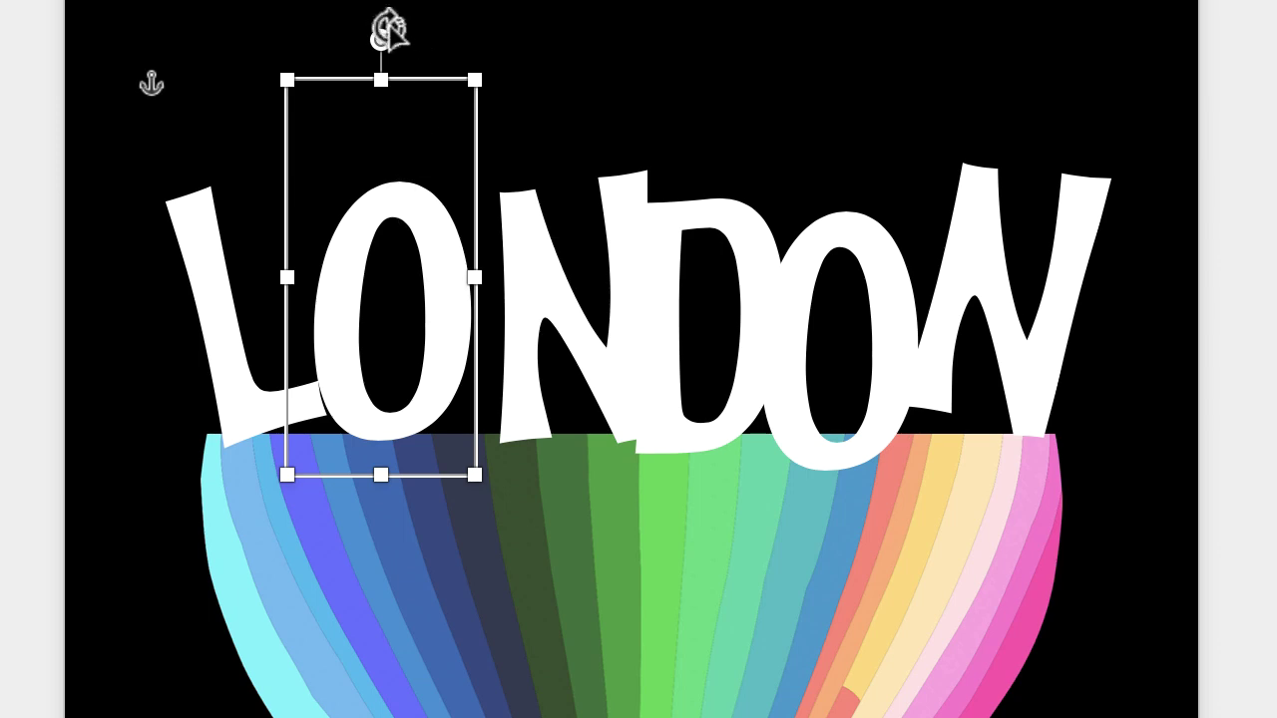
pyautogui.moveTo(390, 30); pyautogui.dragTo(399, 30)
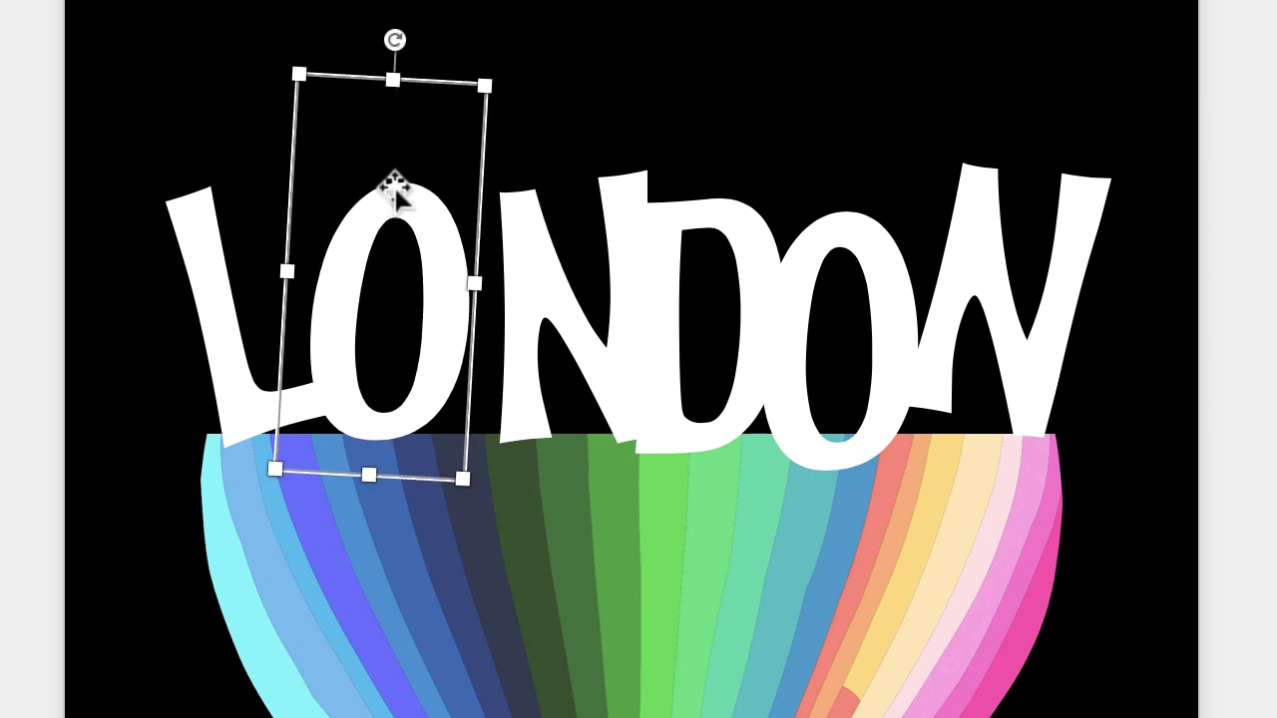
pyautogui.hotkey('ctrl', 'z')
pyautogui.hotkey('ctrl', 'y')
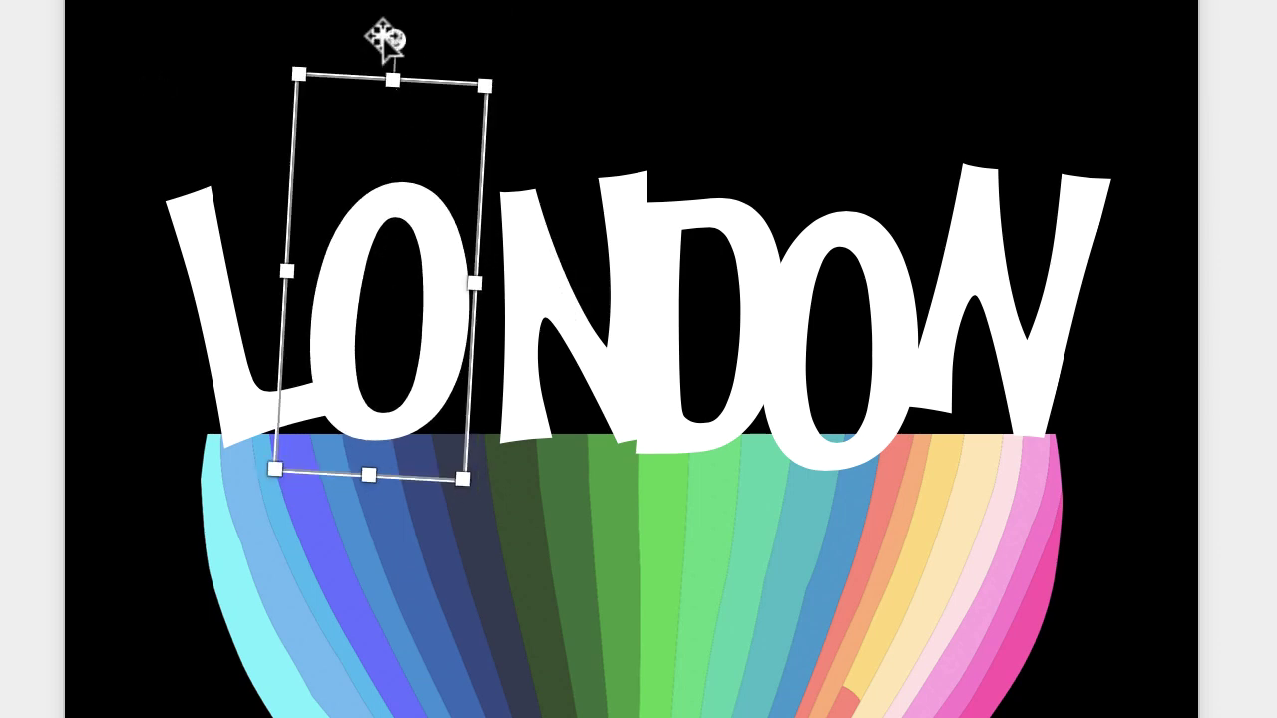
pyautogui.click(570, 281)
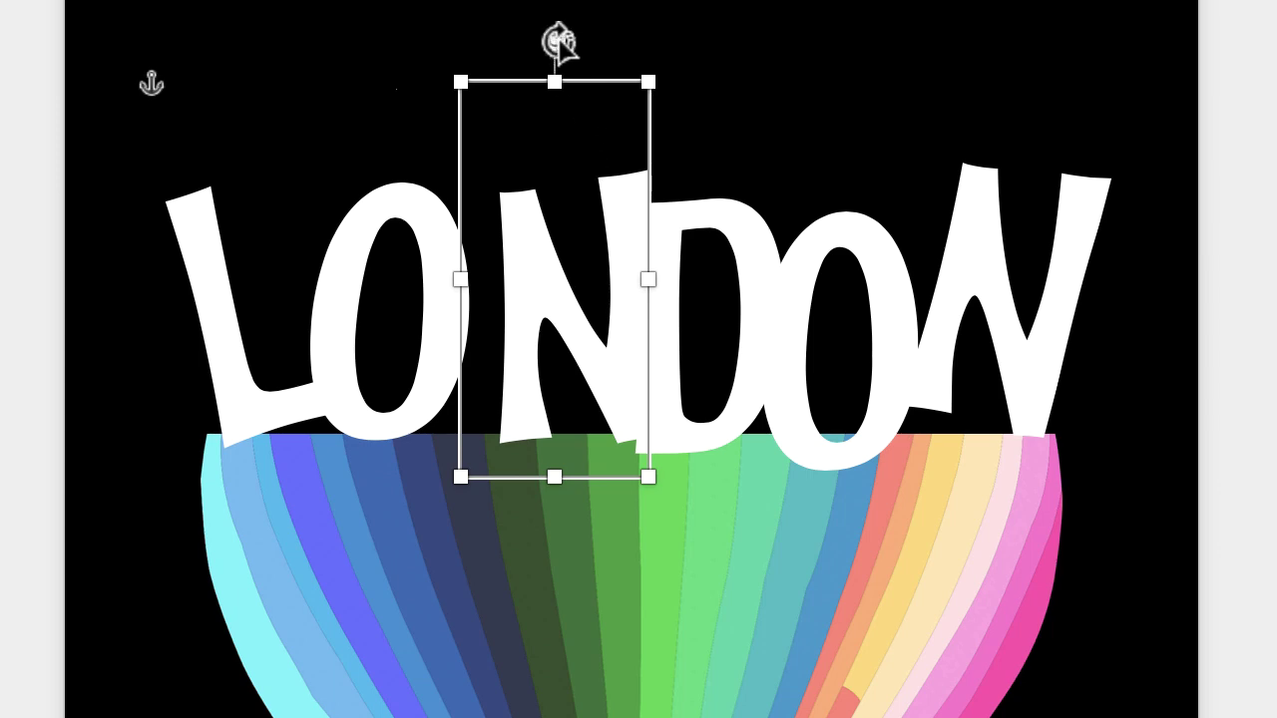
pyautogui.moveTo(555, 38); pyautogui.dragTo(598, 40)
pyautogui.moveTo(556, 313)
pyautogui.mouseDown()
pyautogui.moveTo(546, 299)
pyautogui.moveTo(559, 300)
pyautogui.mouseUp()
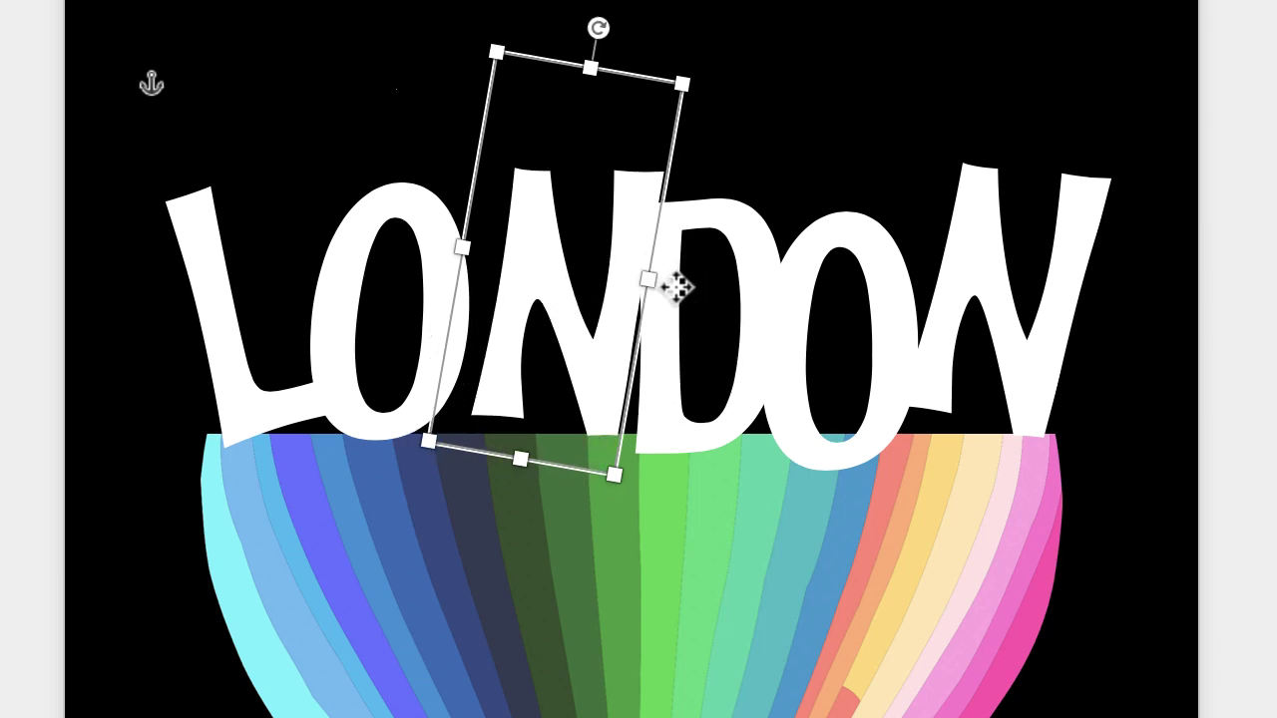
# Tilt the D a few degrees, the second O about 5° and the final N to about 17°.
pyautogui.click(677, 287)
pyautogui.moveTo(690, 49); pyautogui.dragTo(670, 42)
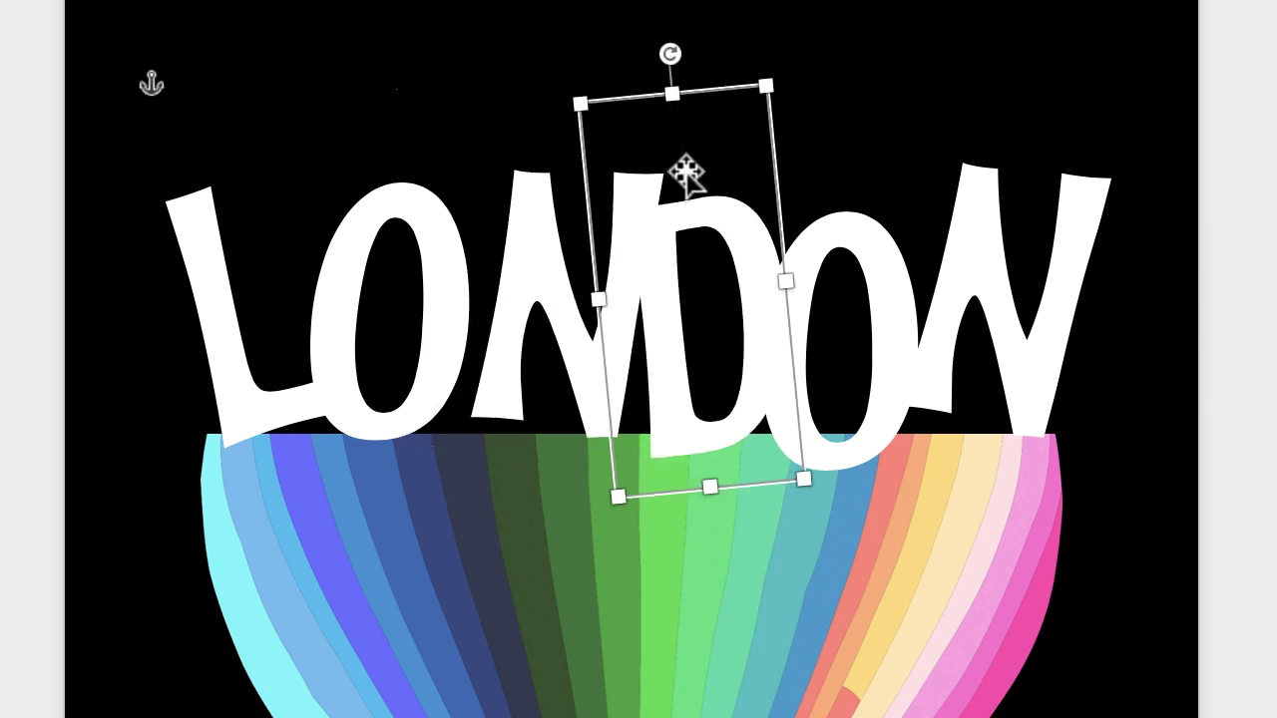
pyautogui.moveTo(664, 285); pyautogui.dragTo(662, 276)
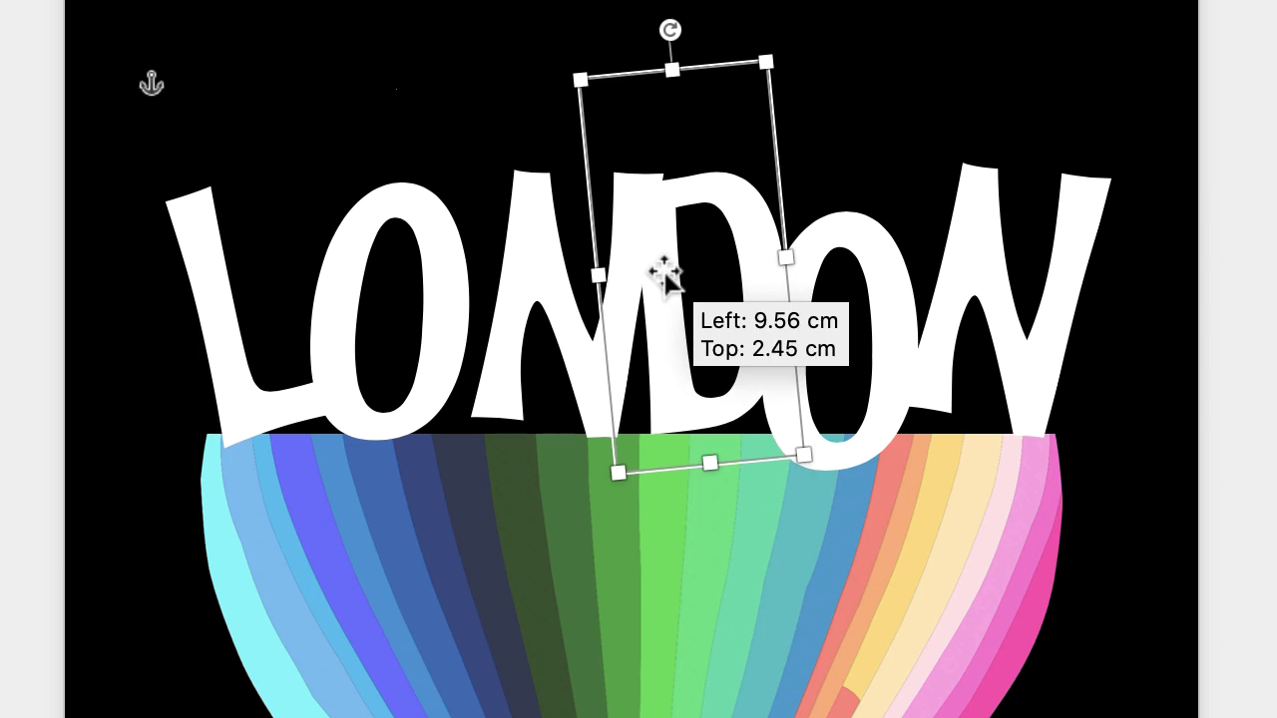
pyautogui.click(890, 261)
pyautogui.moveTo(827, 64); pyautogui.dragTo(875, 51)
pyautogui.moveTo(861, 251); pyautogui.dragTo(891, 215)
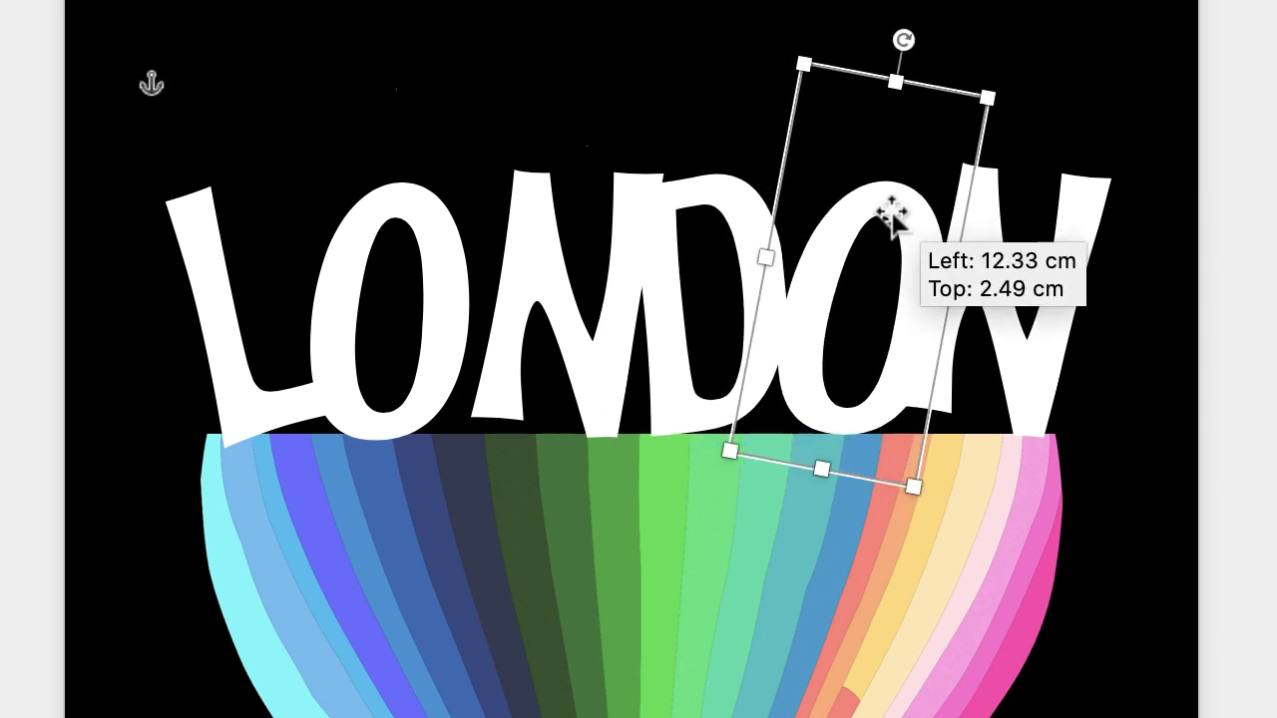
pyautogui.click(1080, 231)
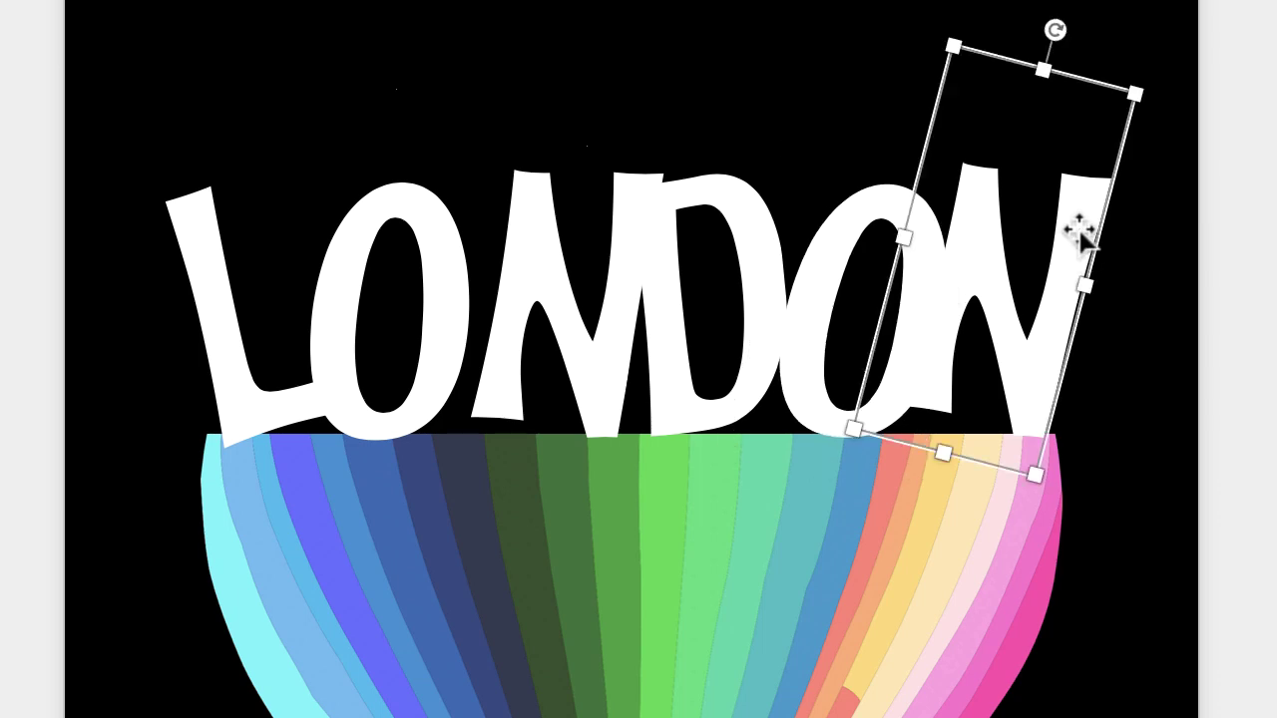
pyautogui.moveTo(1058, 28); pyautogui.dragTo(1067, 22)
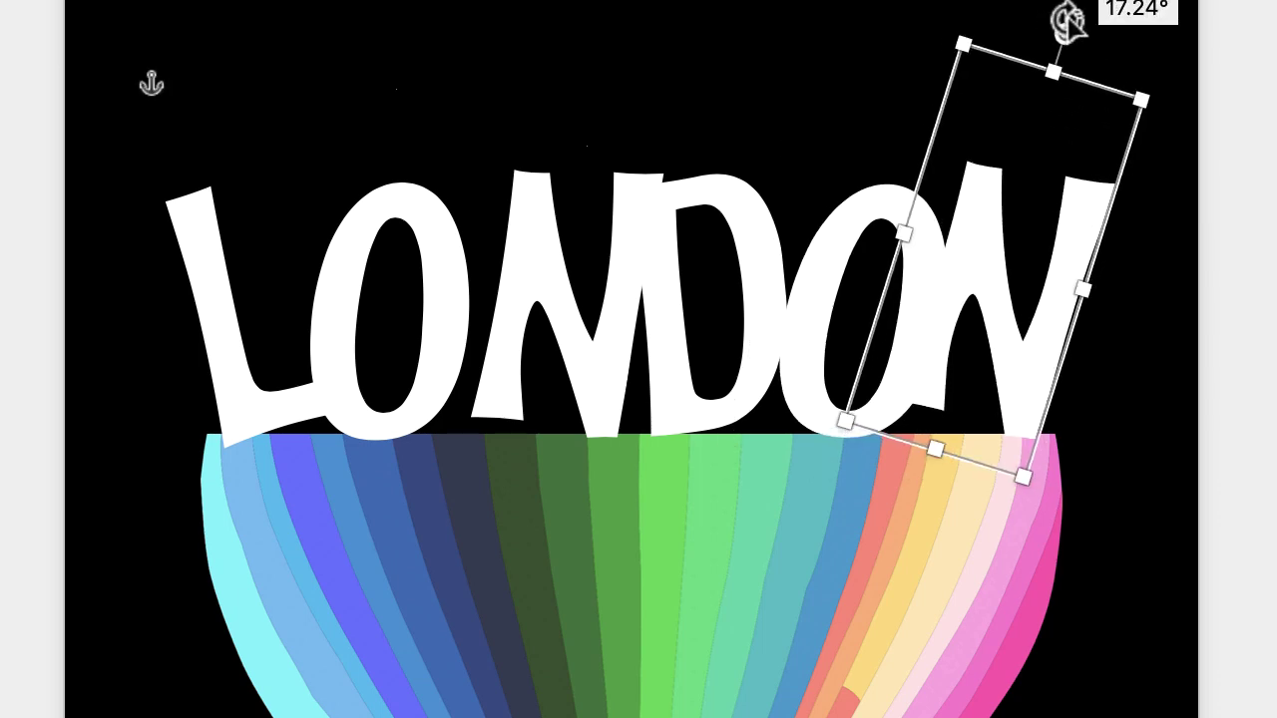
pyautogui.moveTo(1014, 342); pyautogui.dragTo(1024, 336)
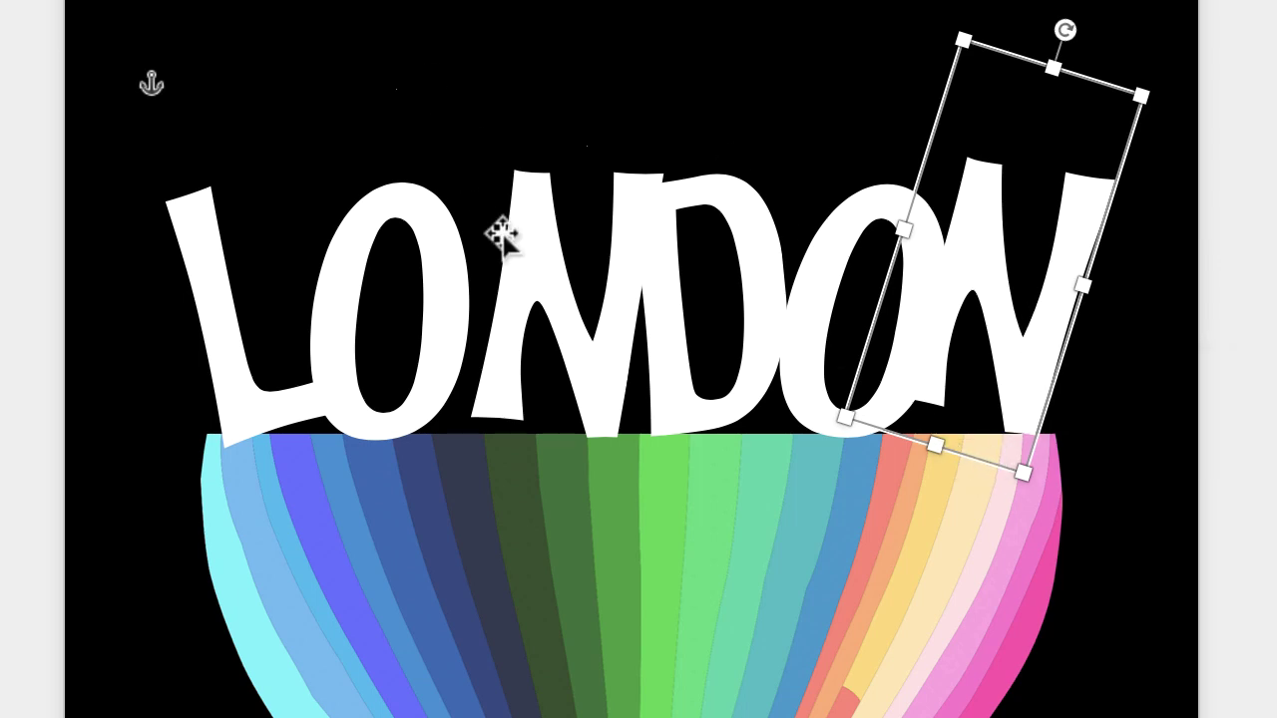
# Stretch the L's box taller and move the L up and slightly left.
pyautogui.click(184, 227)
pyautogui.doubleClick(216, 251)
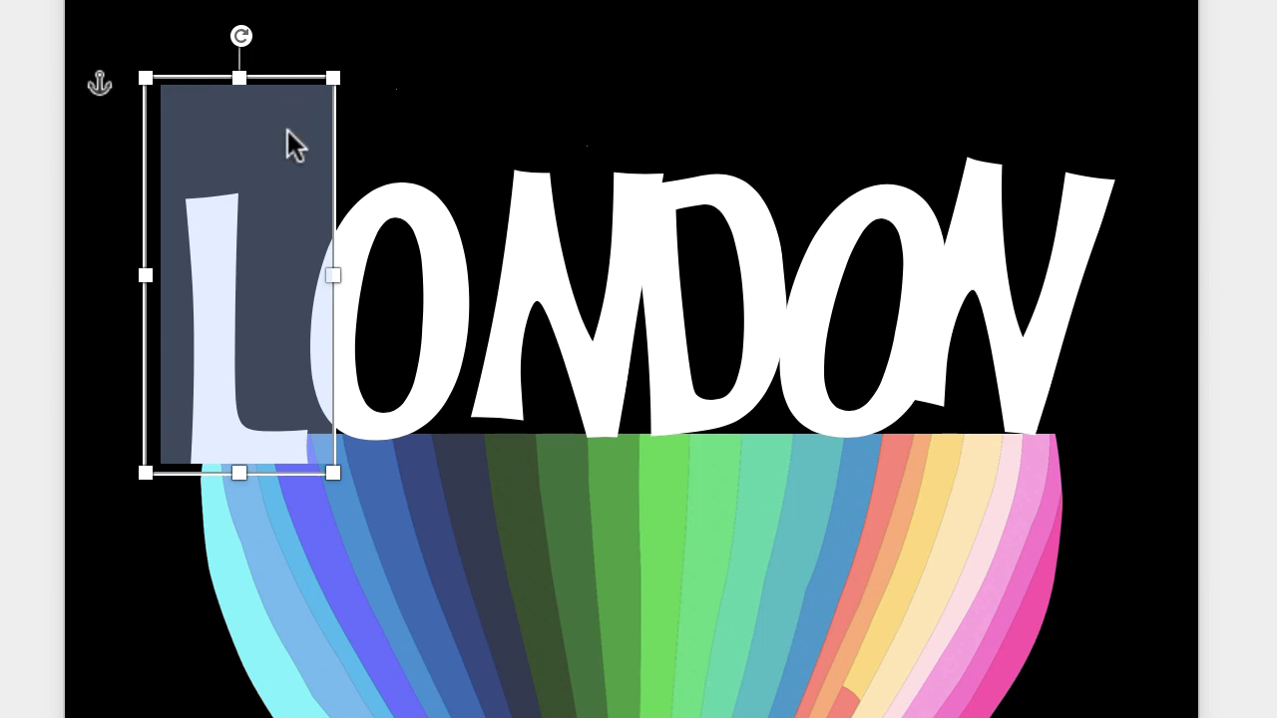
pyautogui.moveTo(236, 476); pyautogui.dragTo(242, 511)
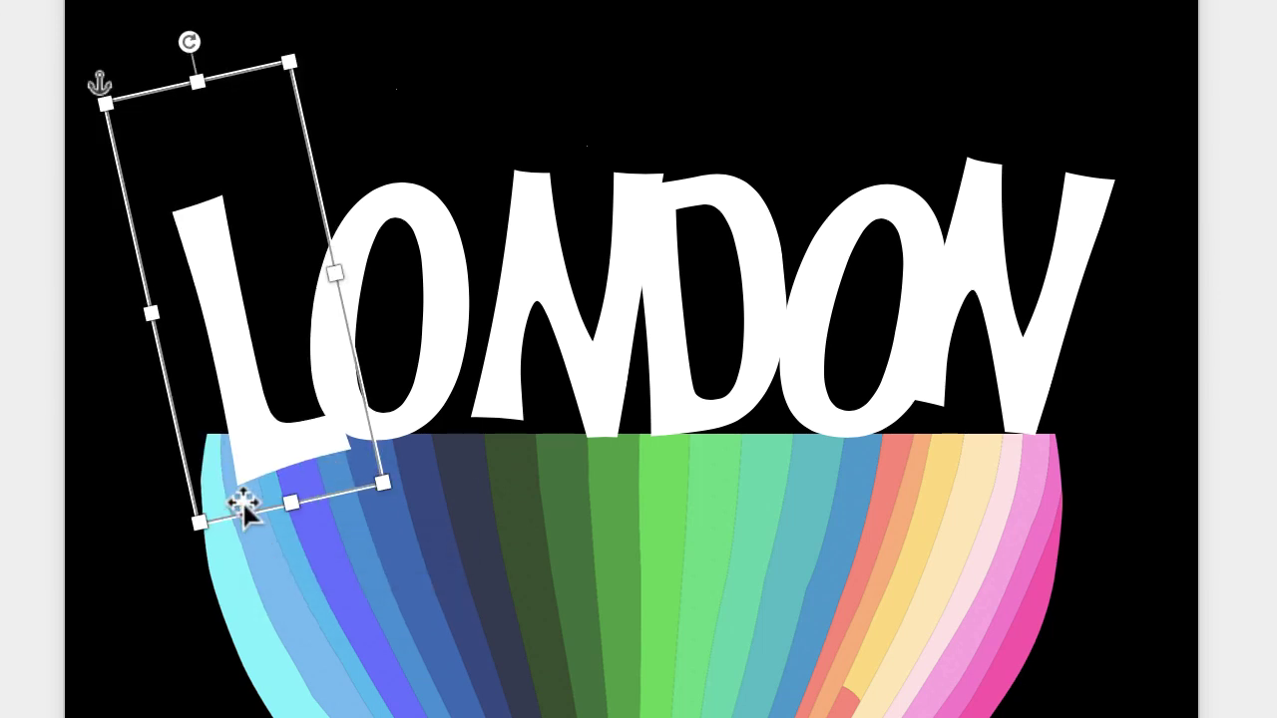
pyautogui.moveTo(209, 299); pyautogui.dragTo(200, 270)
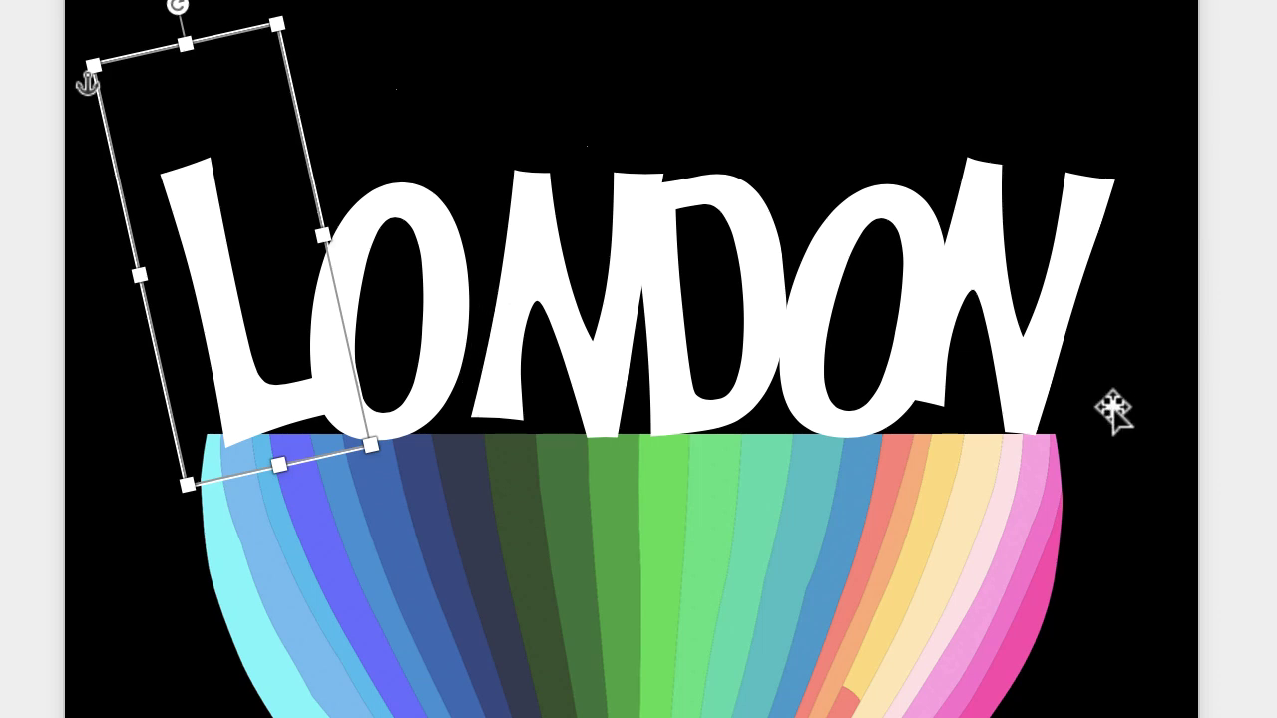
# Tilt the D a few degrees counter-clockwise and raise it about 20 px.
pyautogui.click(666, 330)
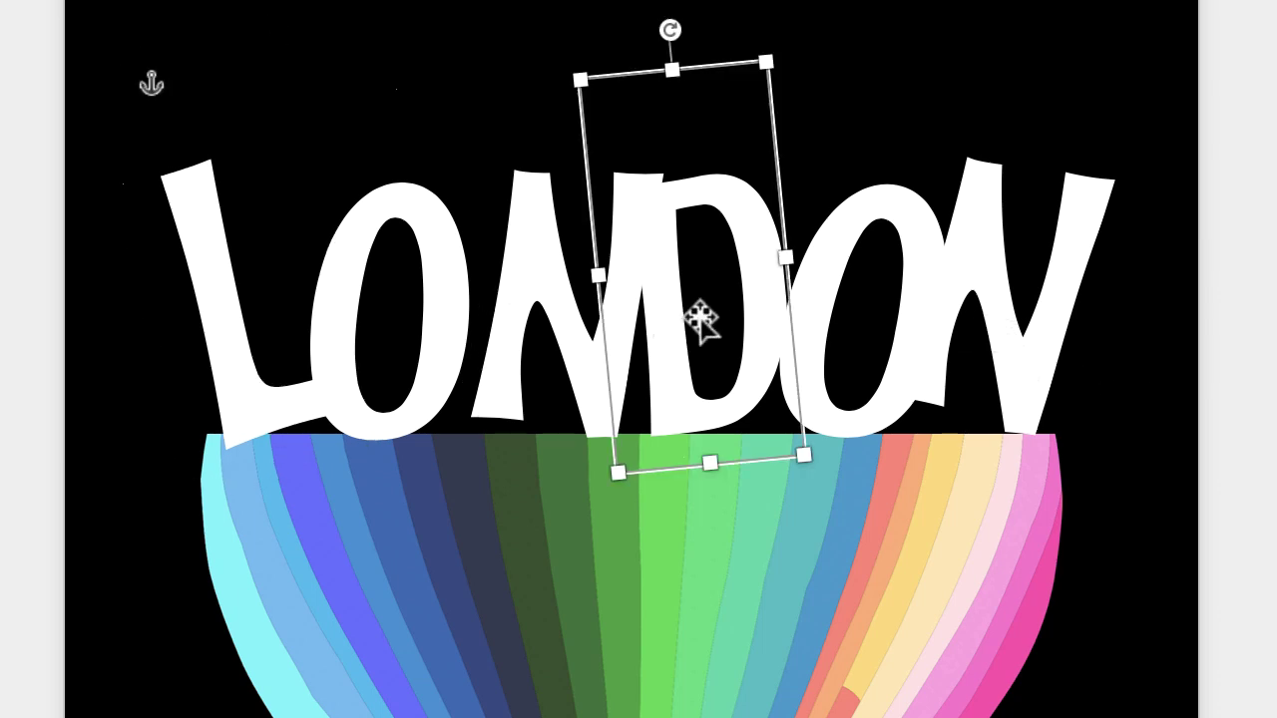
pyautogui.click(677, 329)
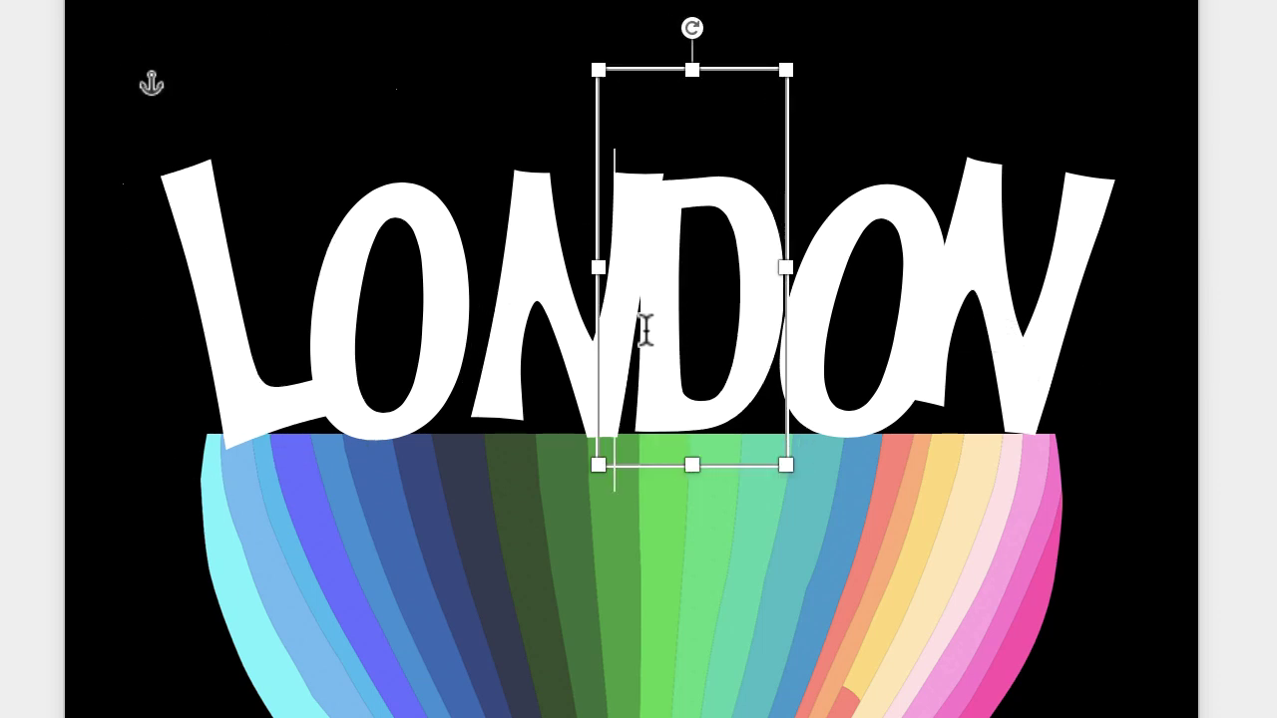
pyautogui.doubleClick(739, 323)
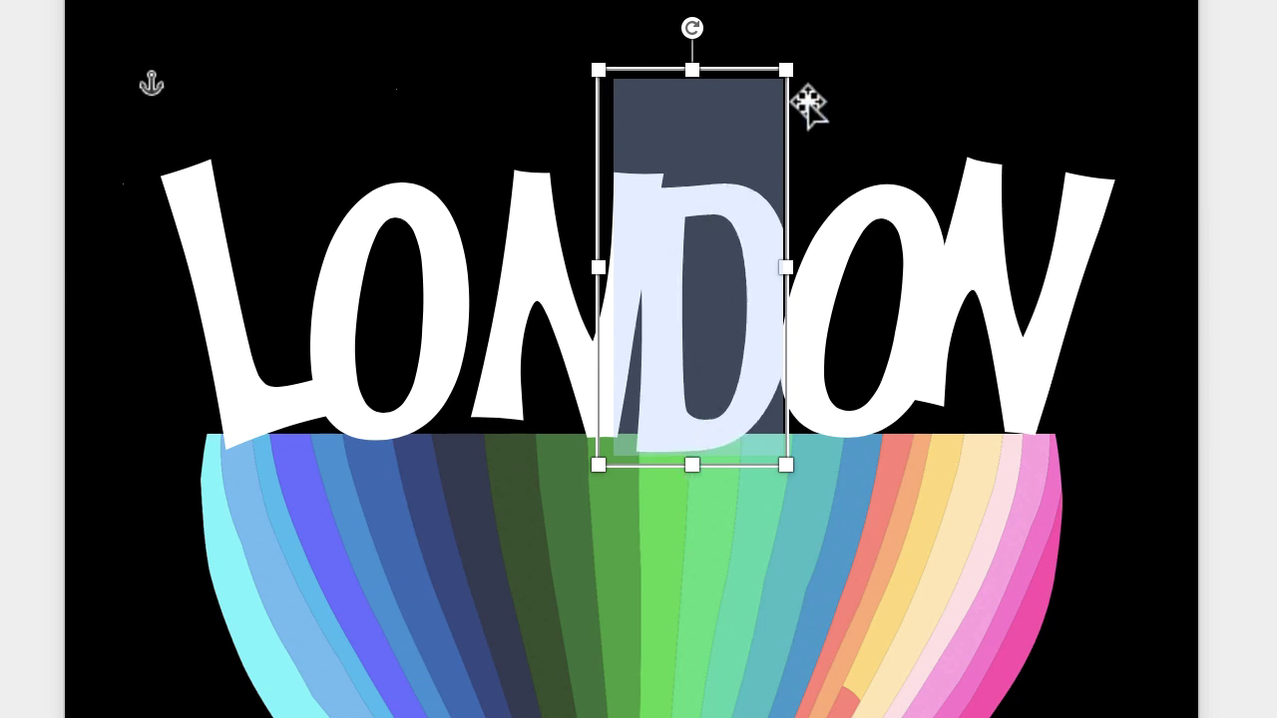
pyautogui.moveTo(809, 105); pyautogui.dragTo(801, 114)
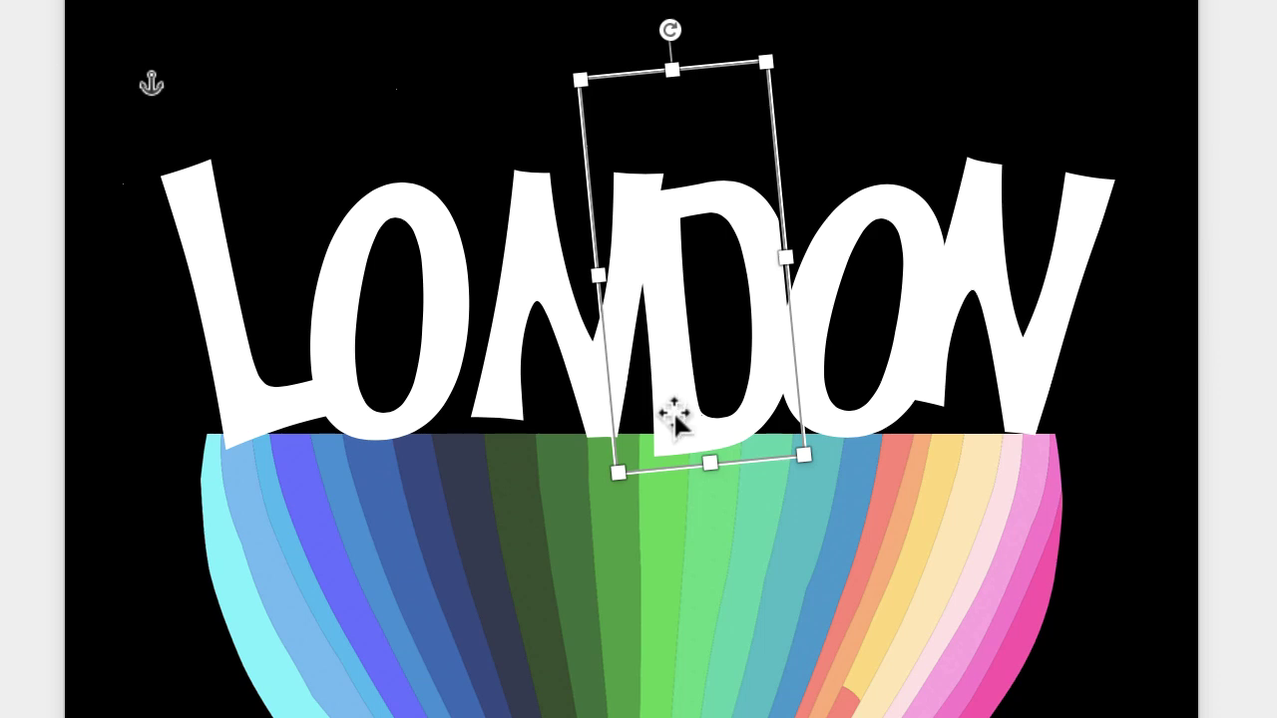
pyautogui.moveTo(675, 419); pyautogui.dragTo(670, 394)
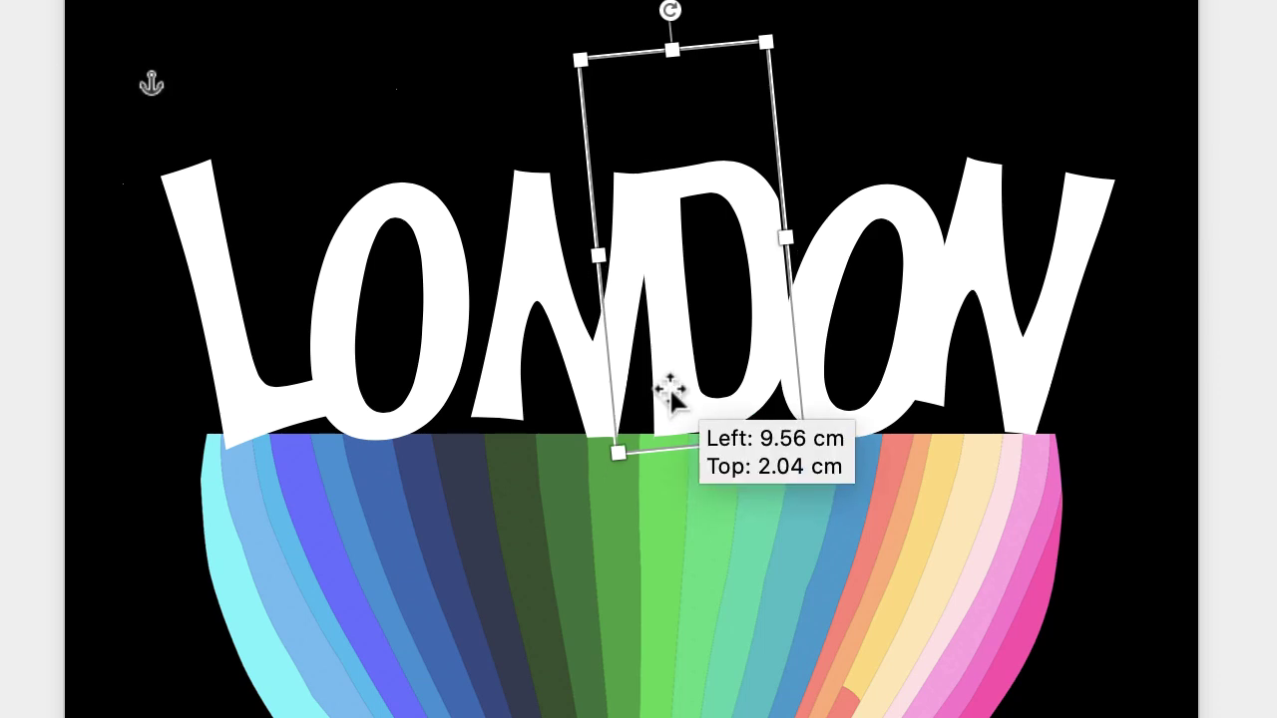
# Raise the final N about 20 px to roughly 14.46 cm left, 1.66 cm top.
pyautogui.click(1008, 338)
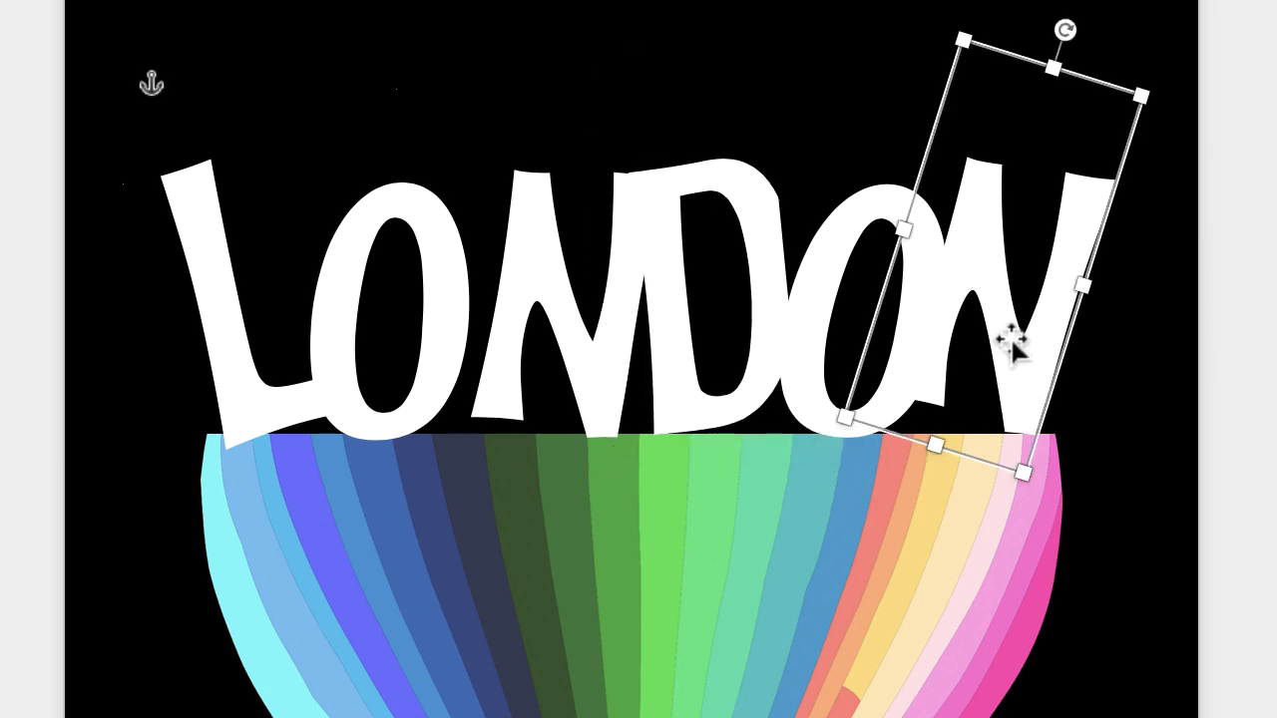
pyautogui.click(1010, 334)
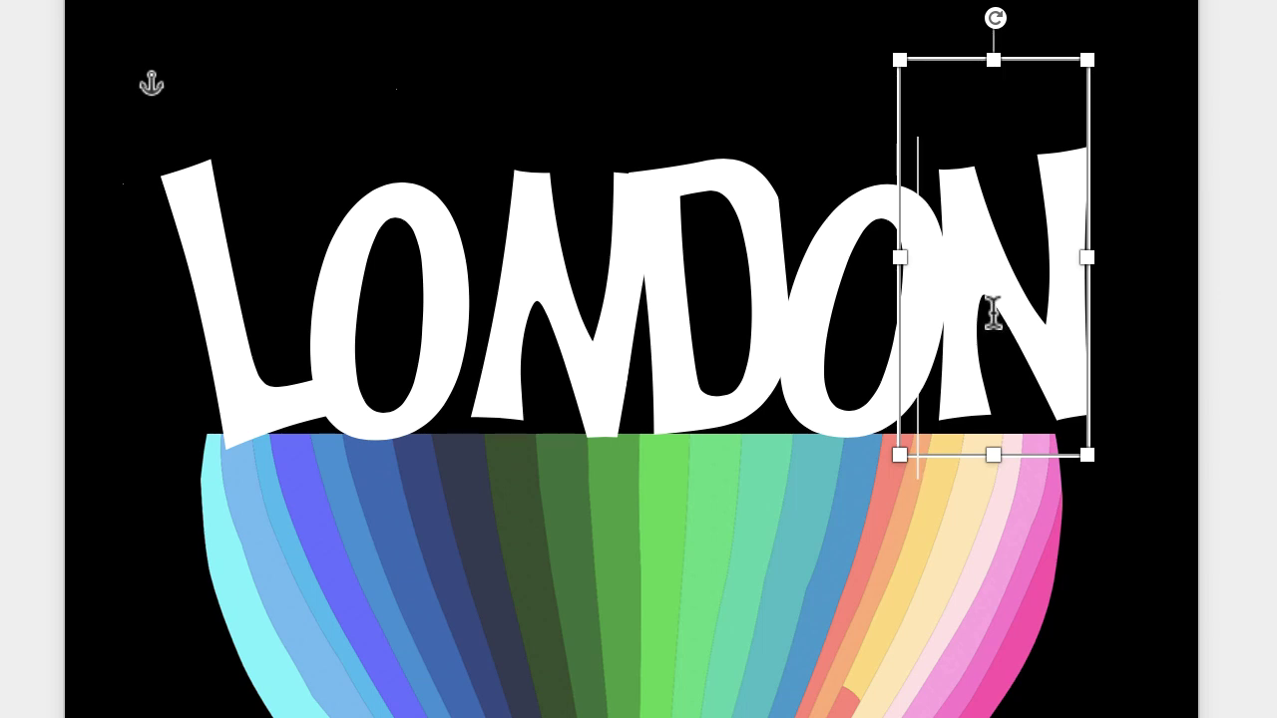
pyautogui.doubleClick(997, 318)
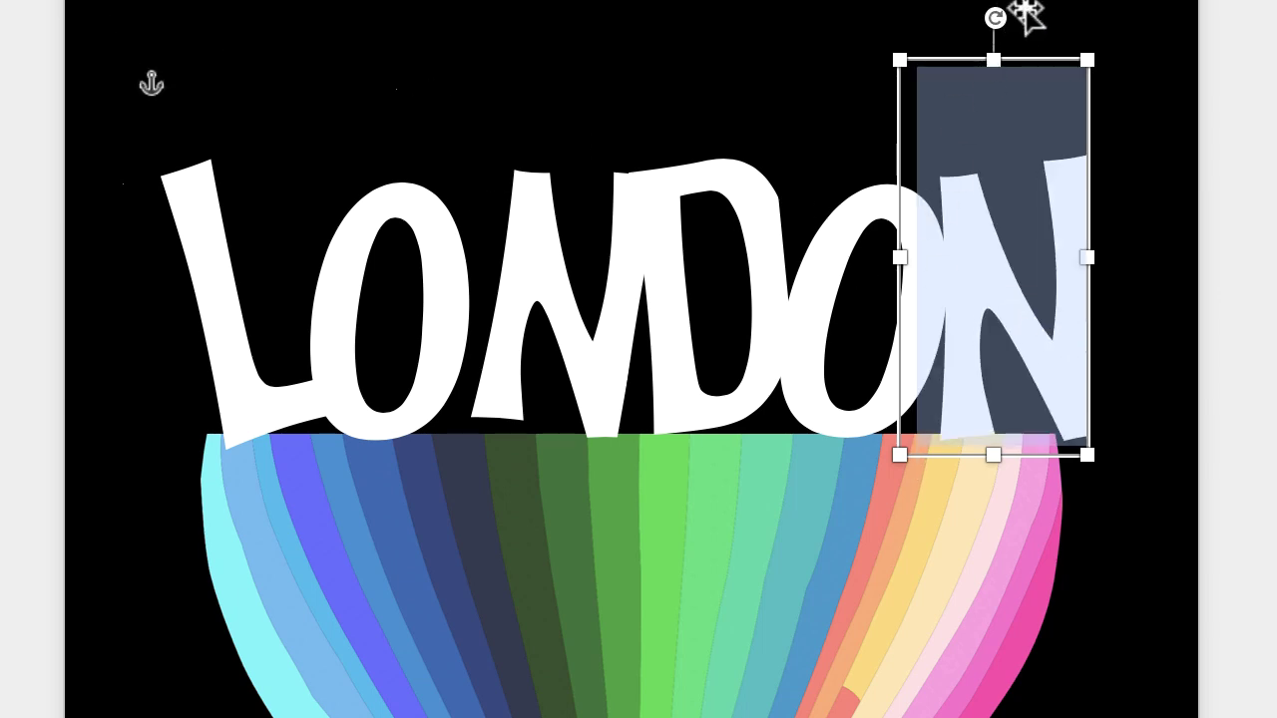
pyautogui.click(1070, 14)
pyautogui.click(1031, 336)
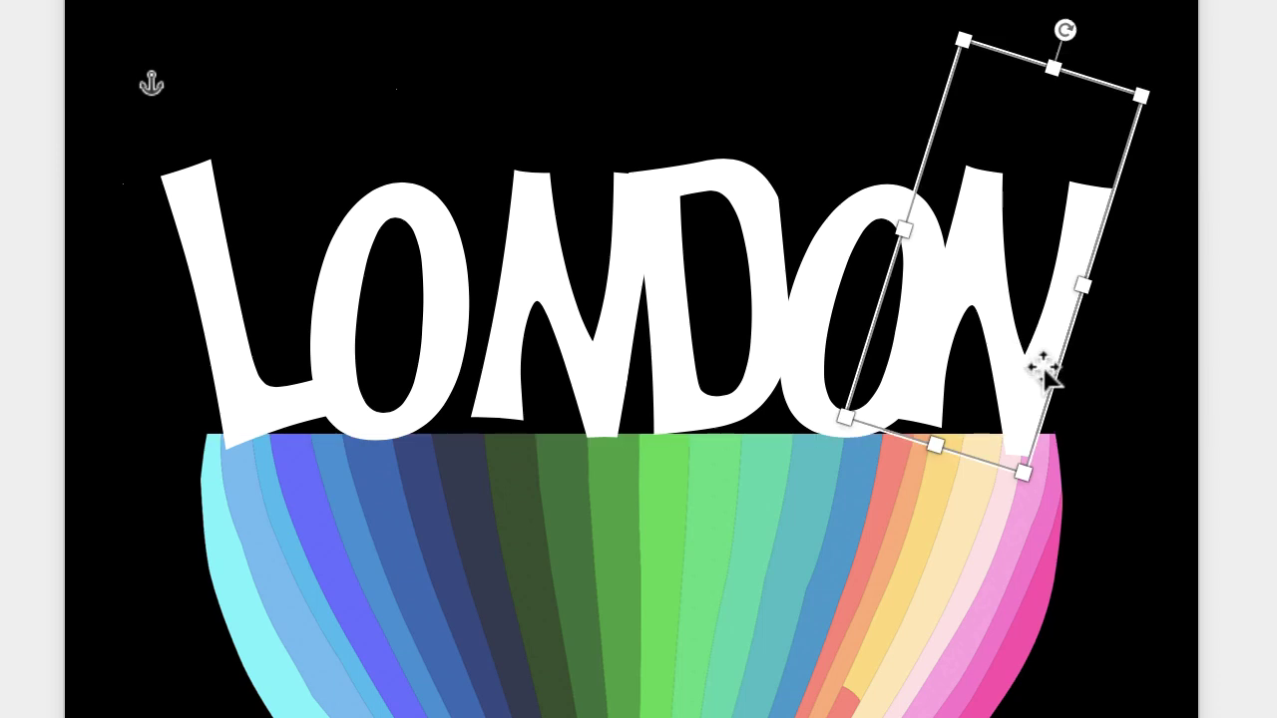
pyautogui.moveTo(1026, 365); pyautogui.dragTo(1035, 351)
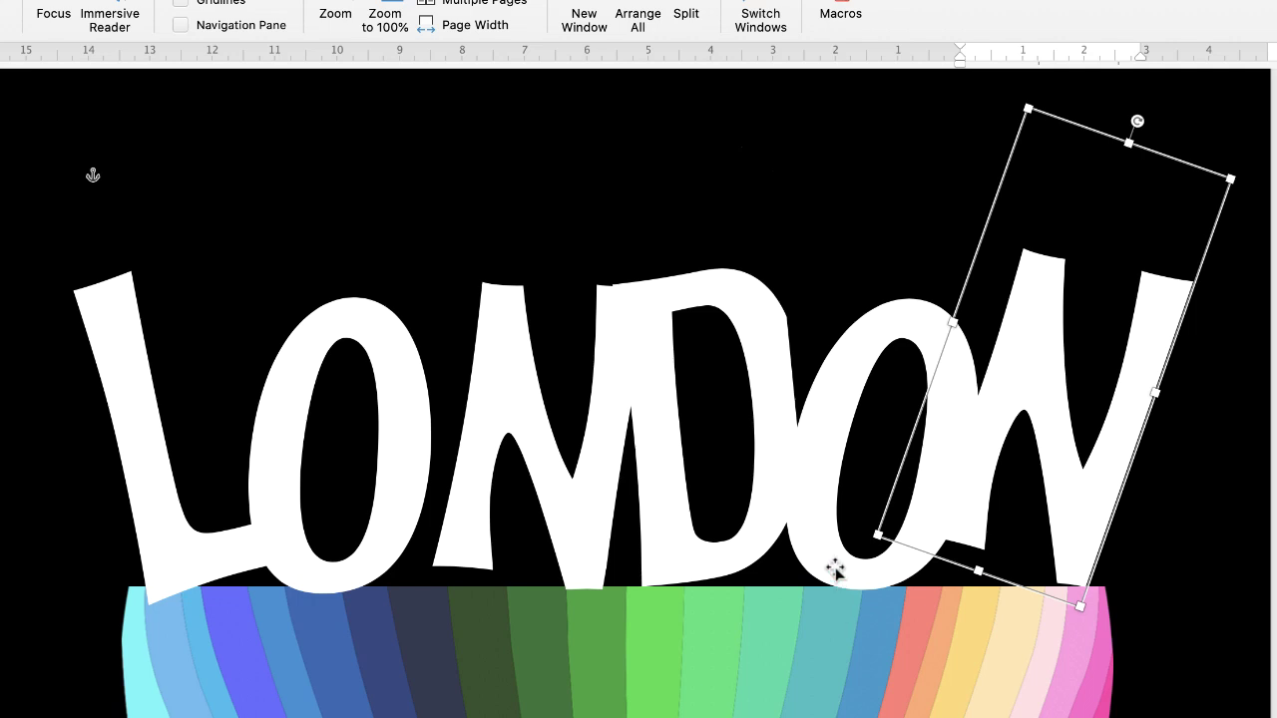
# Nudge and drag the O and neighbouring letters into a tighter row.
pyautogui.moveTo(833, 571); pyautogui.dragTo(837, 419)
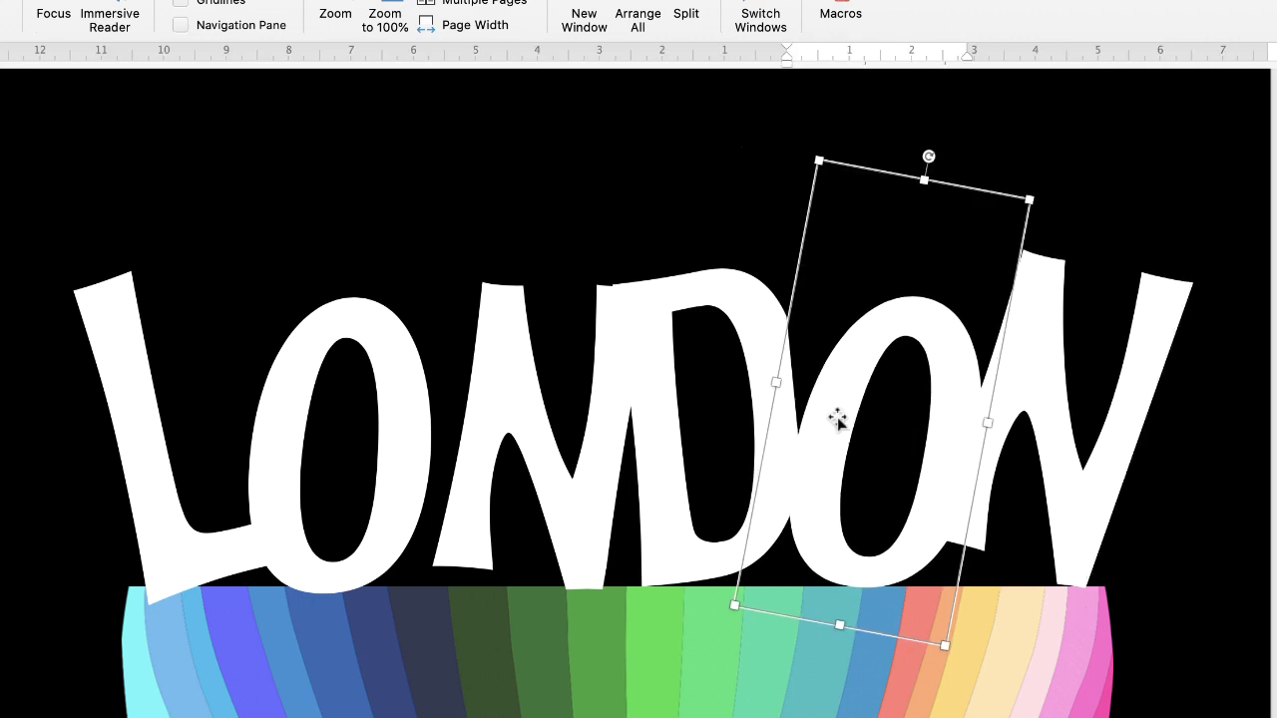
pyautogui.press('Right')
pyautogui.press('Right')
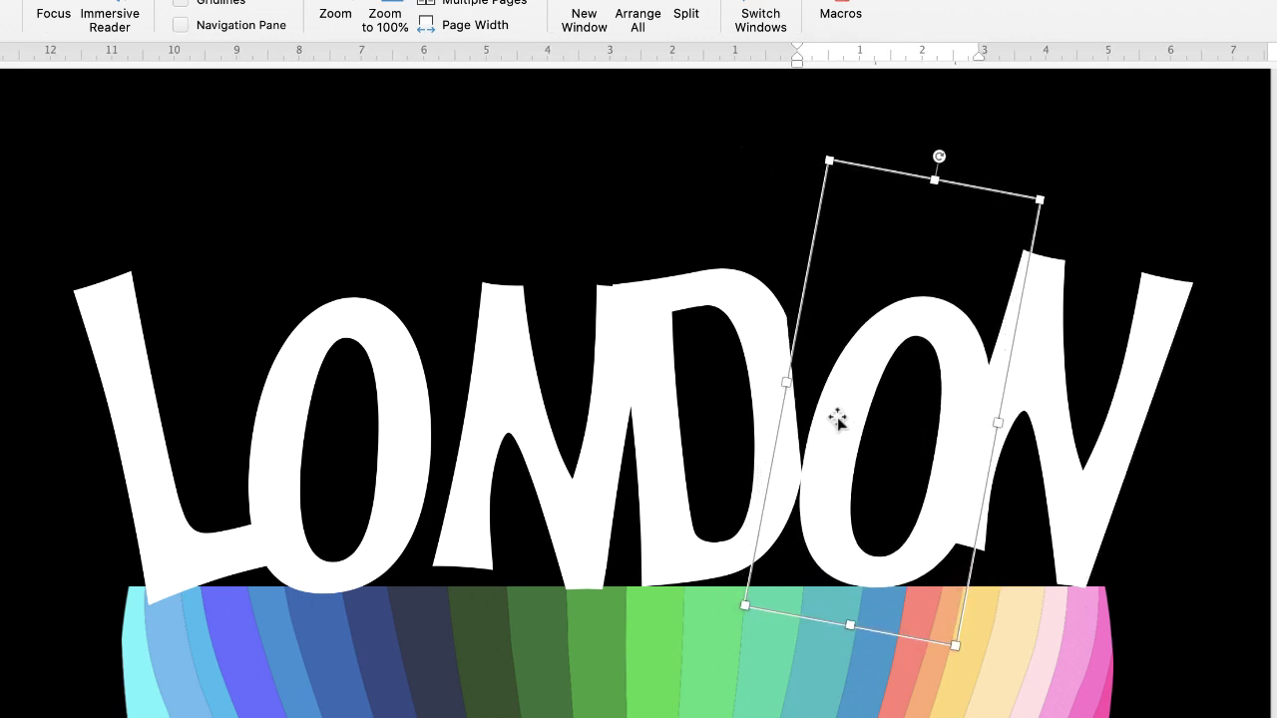
pyautogui.press('Right')
pyautogui.press('Right')
pyautogui.press('Left')
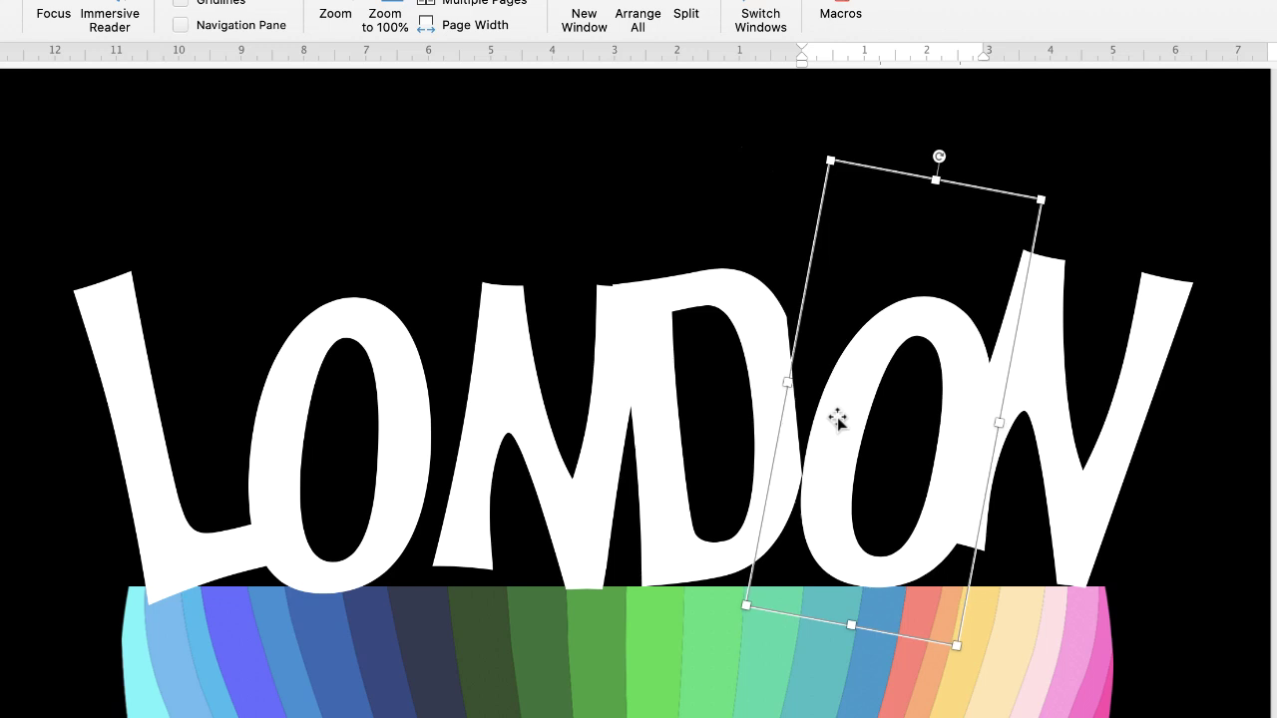
pyautogui.press('Left')
pyautogui.press('Left')
pyautogui.press('Left')
pyautogui.press('Left')
pyautogui.press('Left')
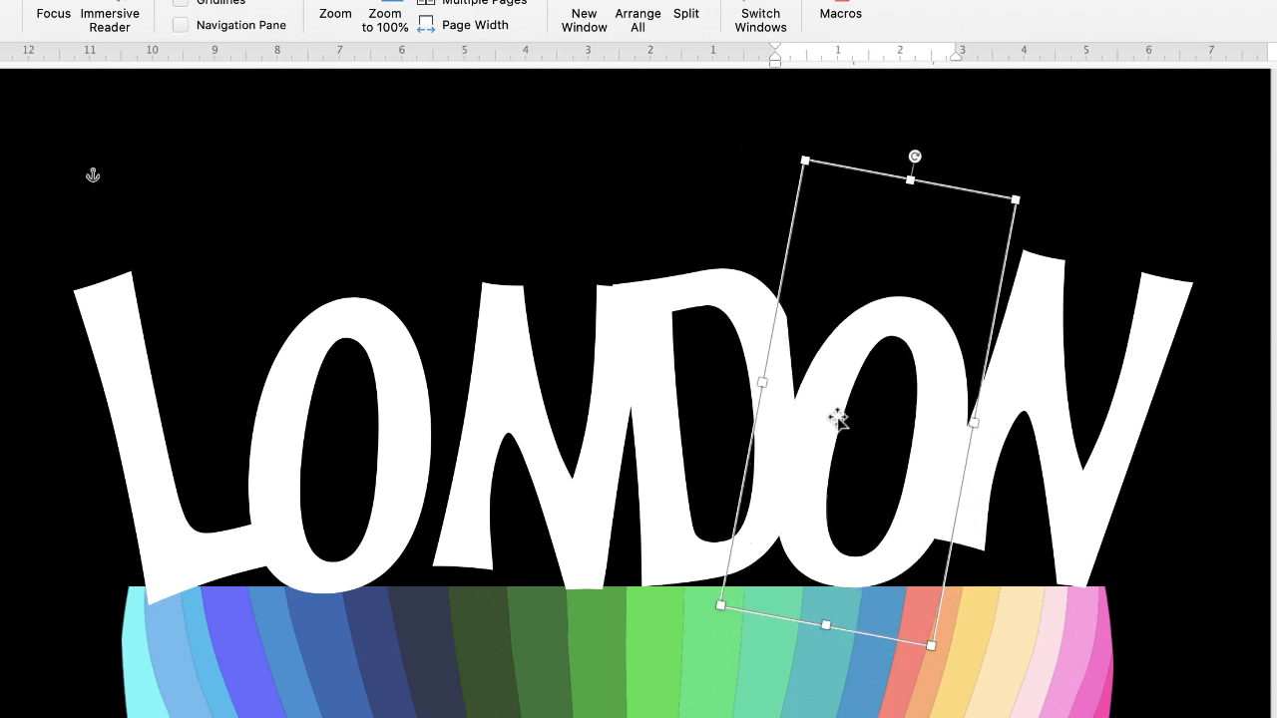
pyautogui.press('Left')
pyautogui.press('Left')
pyautogui.moveTo(836, 419); pyautogui.dragTo(695, 561)
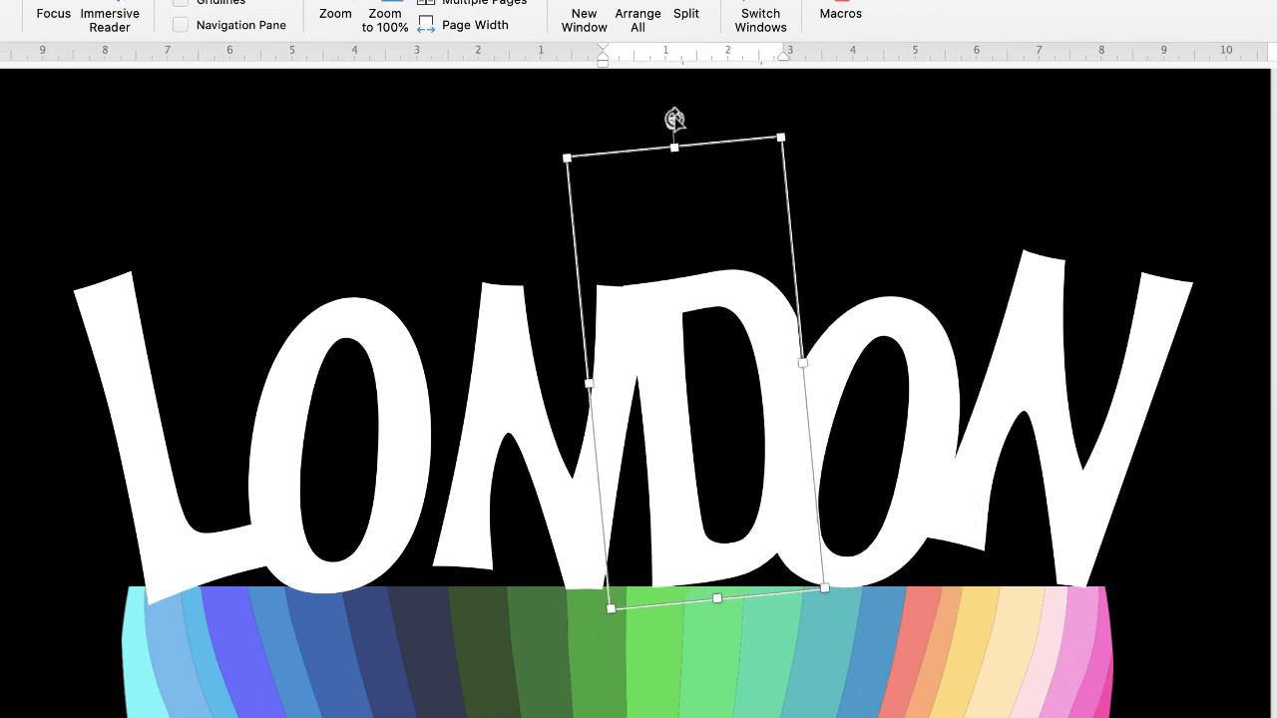
# Straighten the last letter's tilt and slide the O right over the N.
pyautogui.moveTo(671, 123); pyautogui.dragTo(703, 106)
pyautogui.moveTo(708, 431)
pyautogui.mouseDown()
pyautogui.moveTo(545, 450)
pyautogui.moveTo(230, 565)
pyautogui.mouseUp()
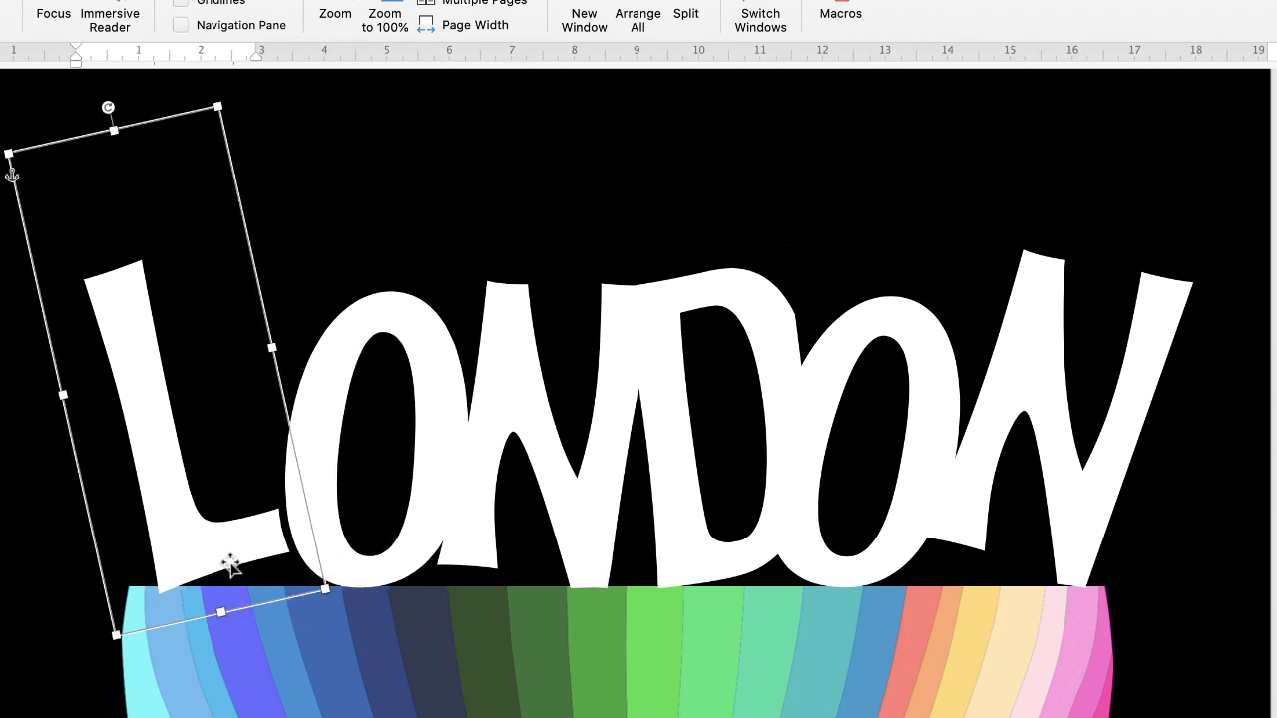
pyautogui.press('super+z')
pyautogui.moveTo(1165, 108); pyautogui.dragTo(1128, 143)
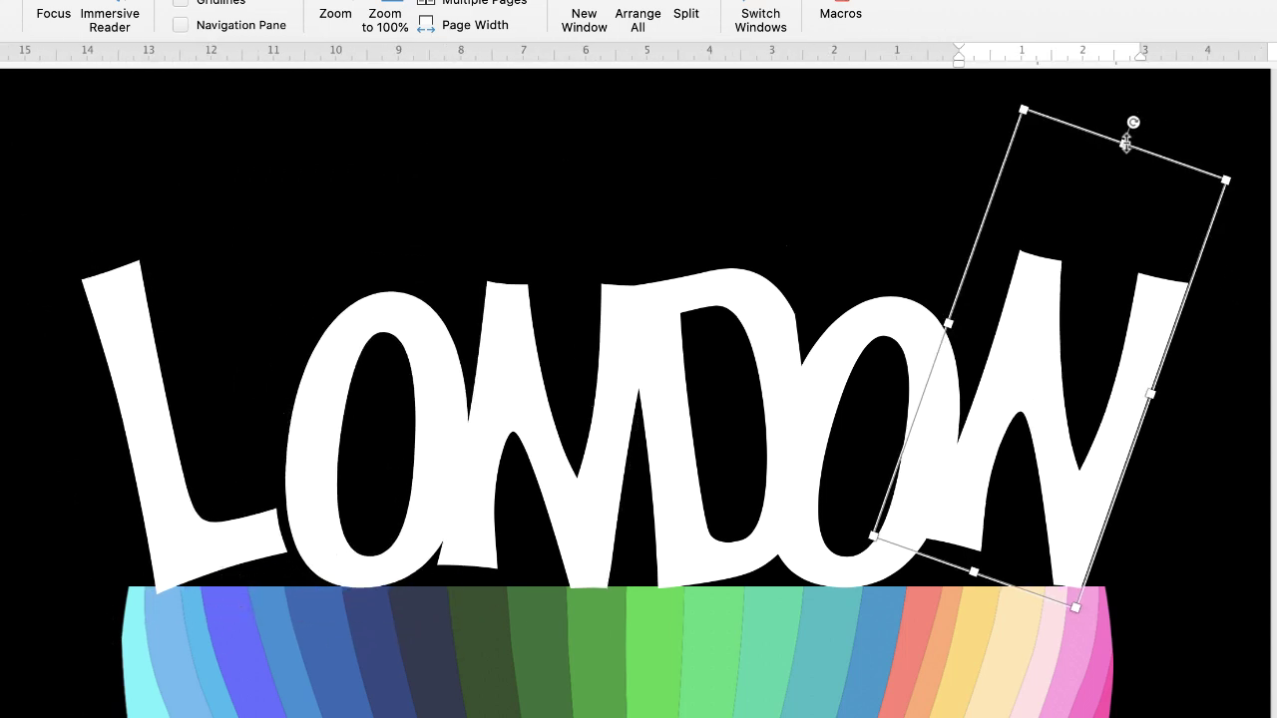
pyautogui.click(306, 509)
pyautogui.moveTo(306, 509); pyautogui.dragTo(559, 419)
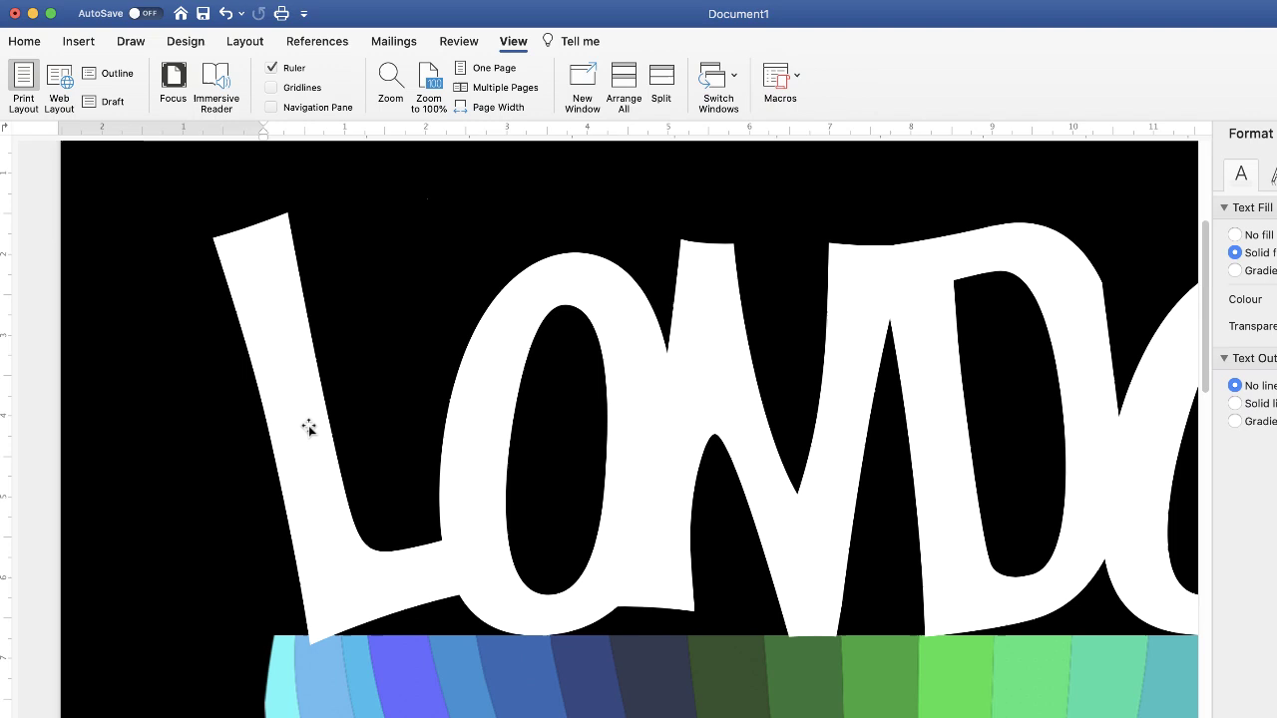
# Colour the L light blue, eyedropped from a balloon stripe via More Colours.
pyautogui.click(307, 431)
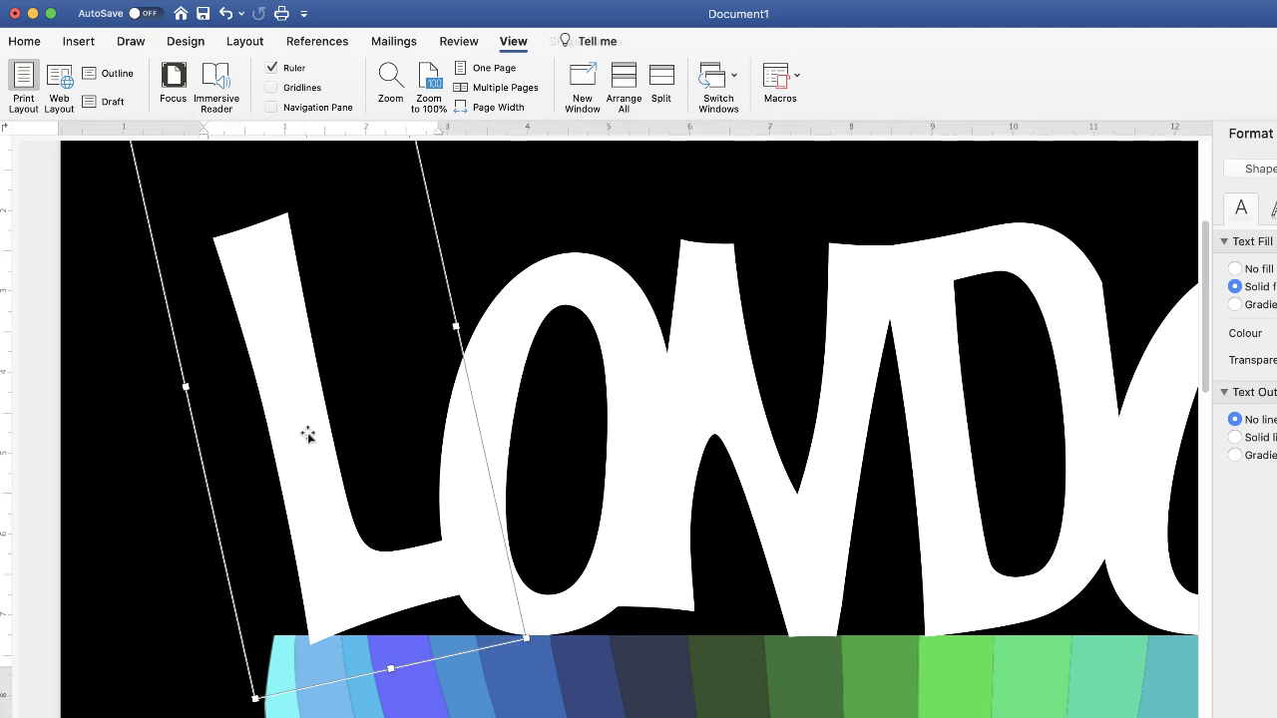
pyautogui.doubleClick(307, 431)
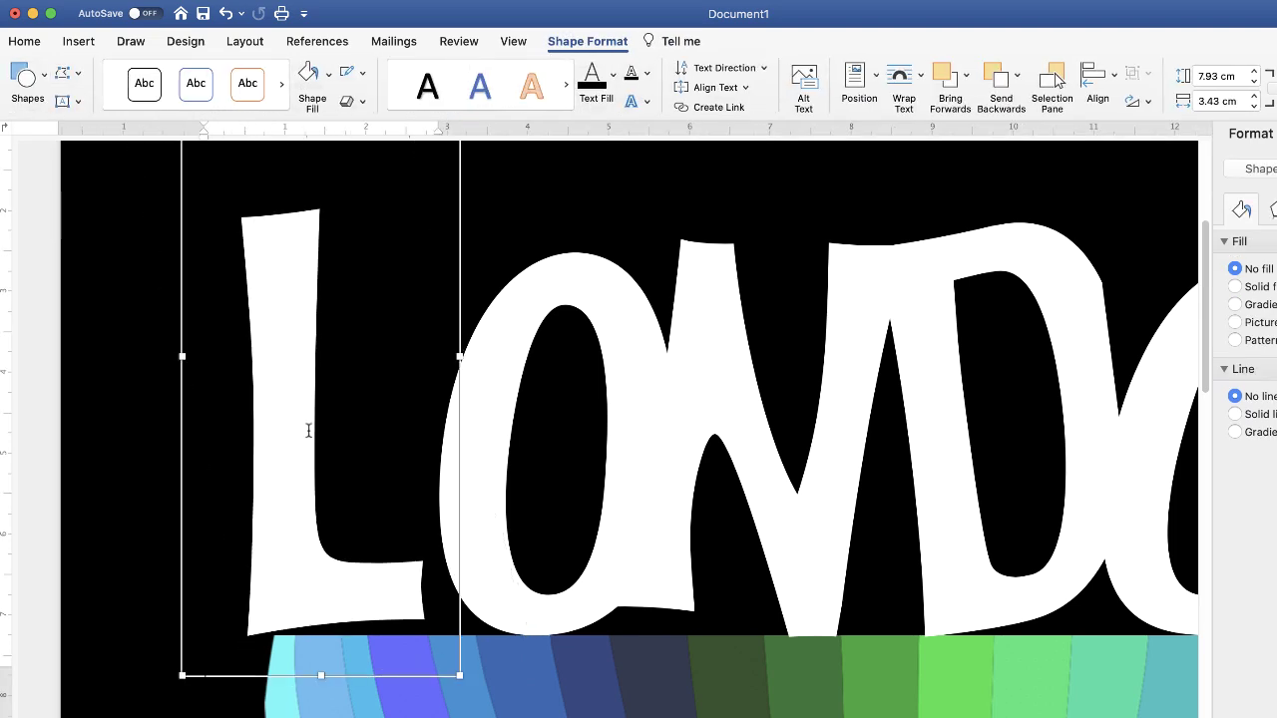
pyautogui.moveTo(237, 430); pyautogui.dragTo(322, 429)
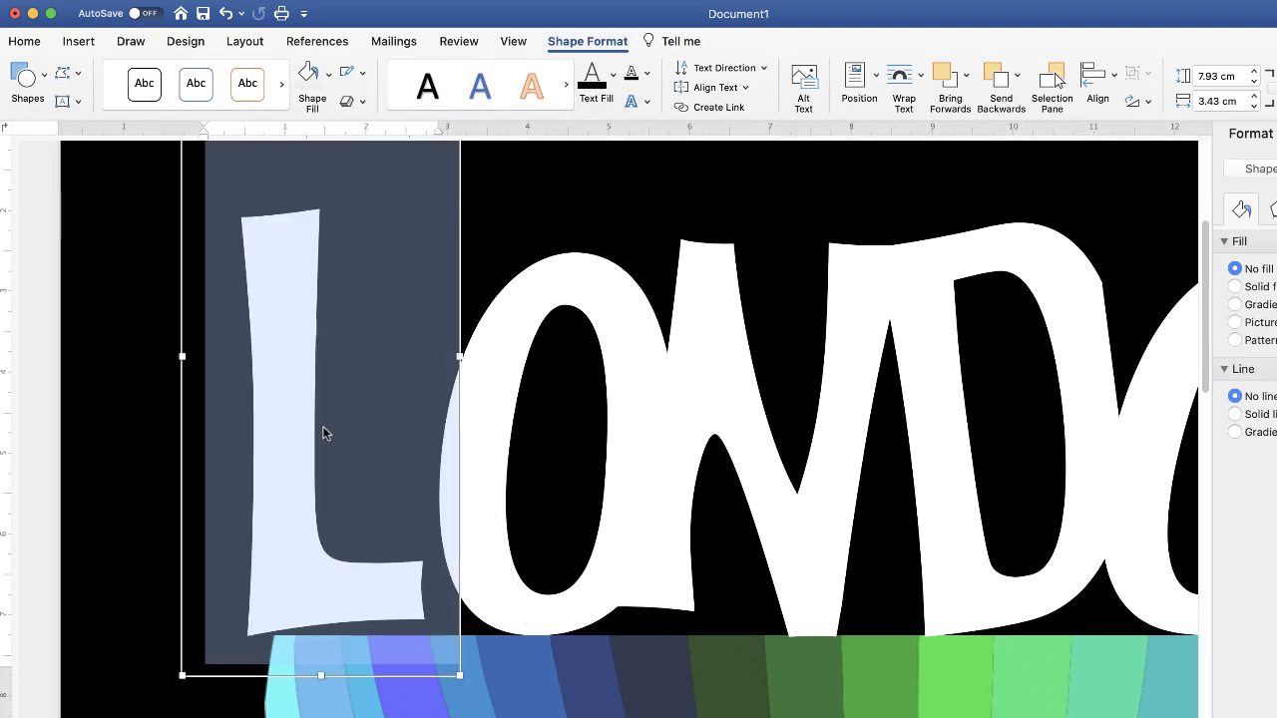
pyautogui.click(24, 40)
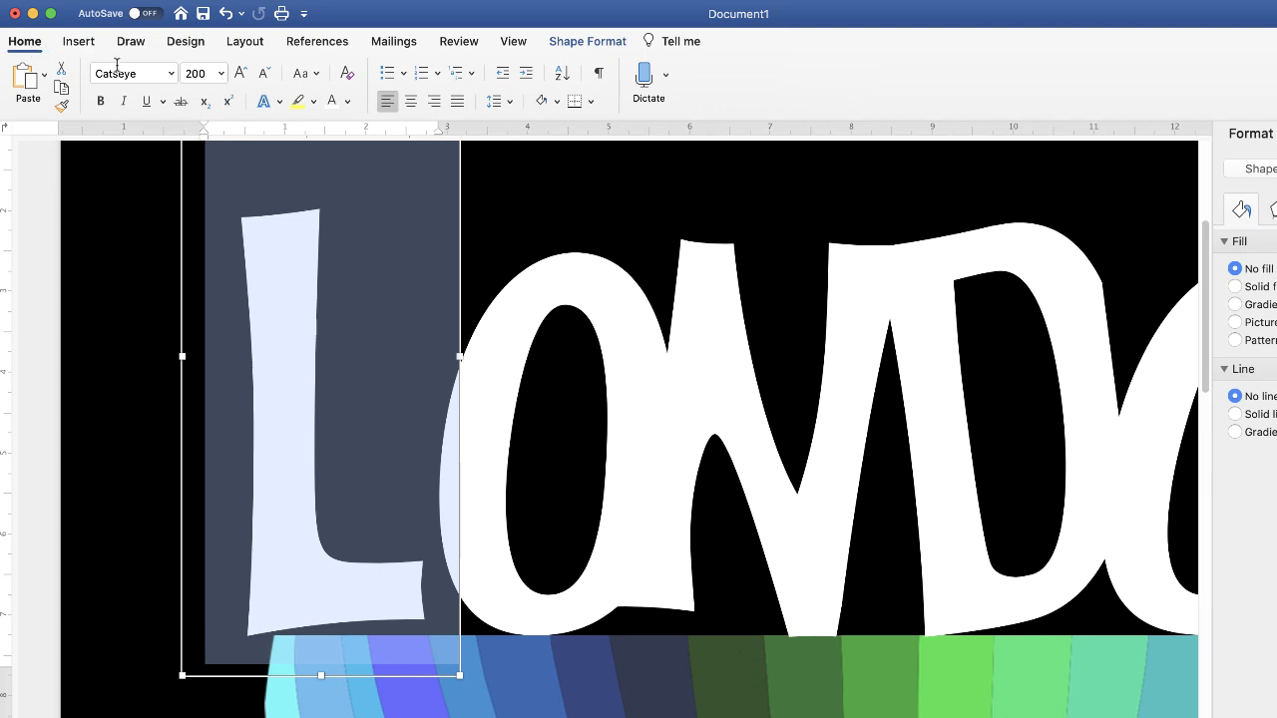
pyautogui.click(346, 101)
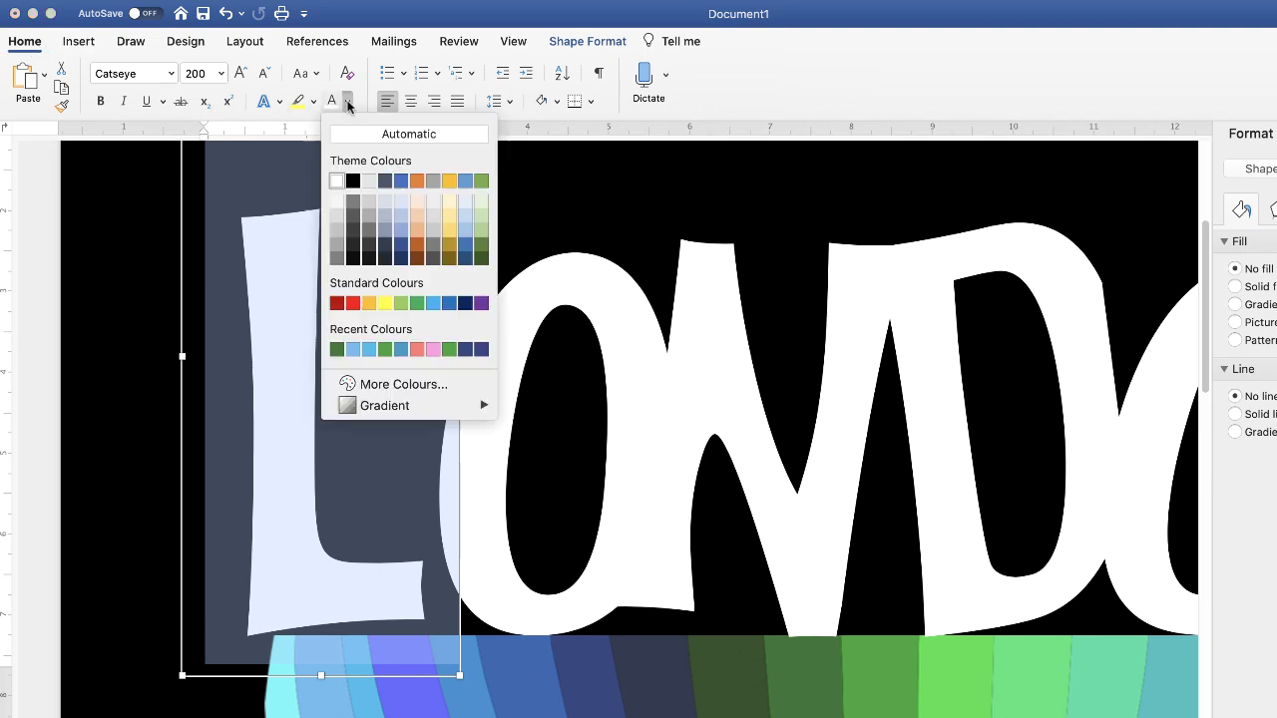
pyautogui.click(415, 385)
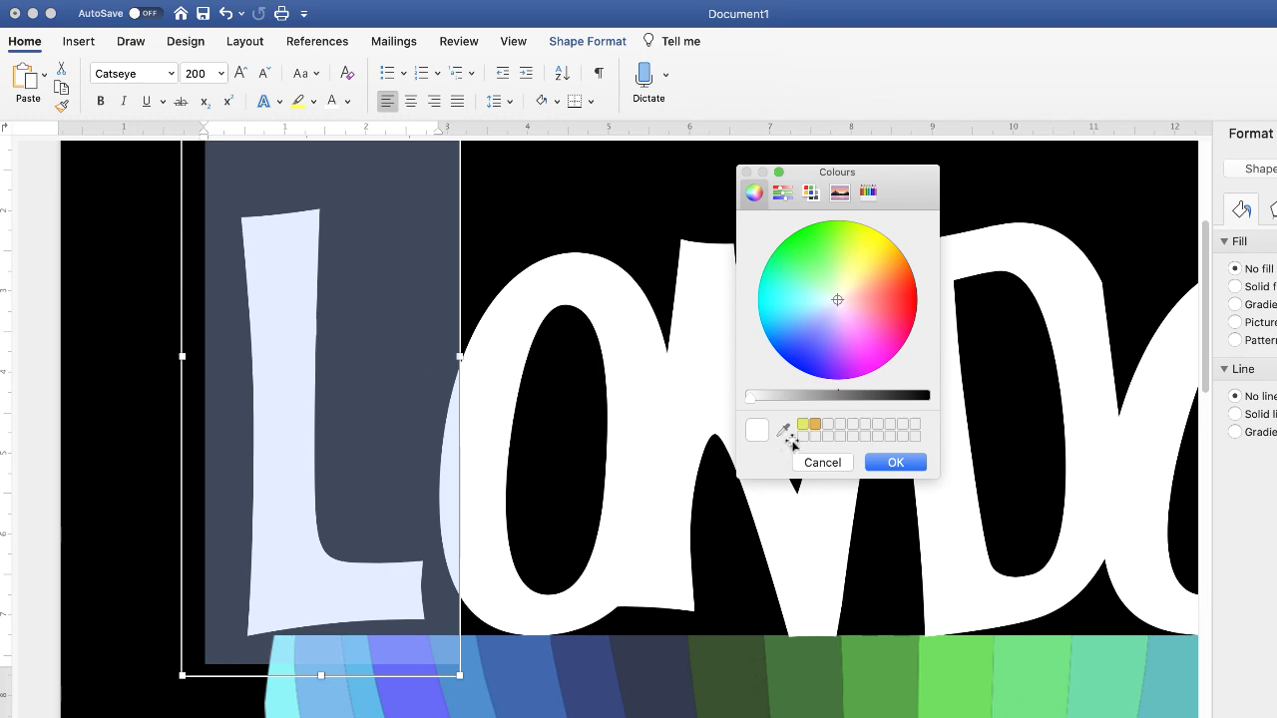
pyautogui.click(783, 431)
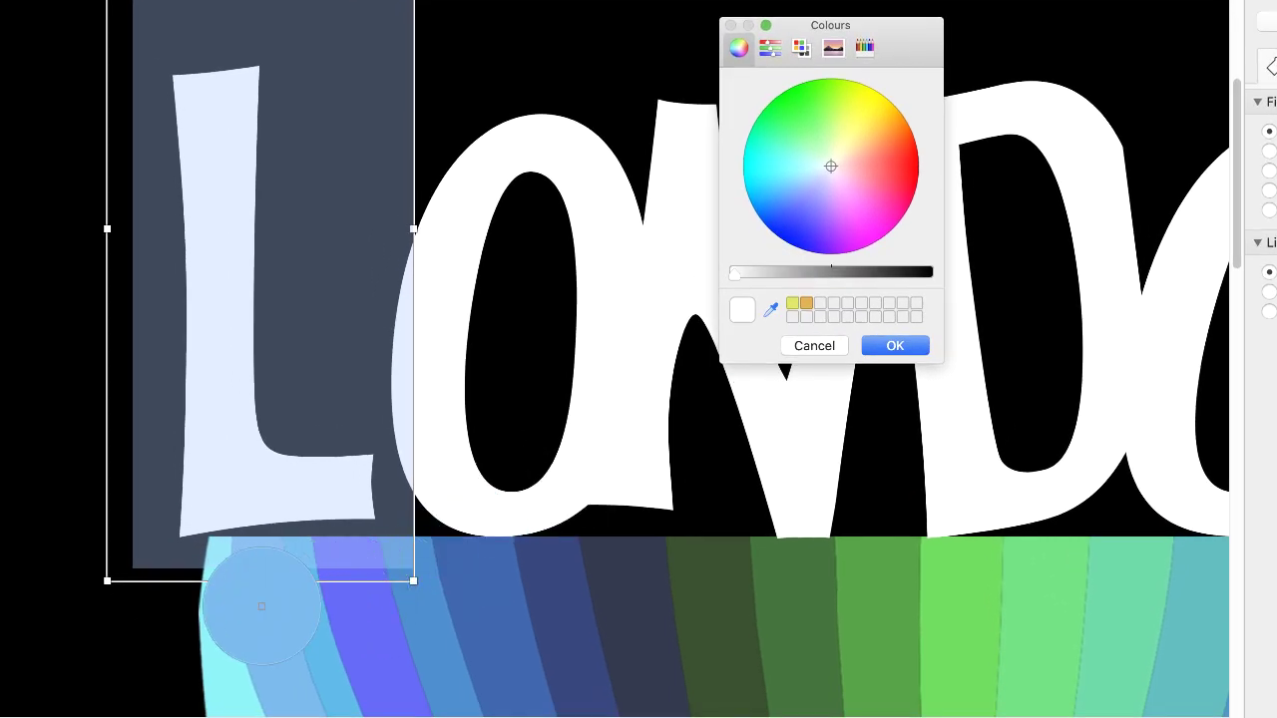
pyautogui.click(261, 607)
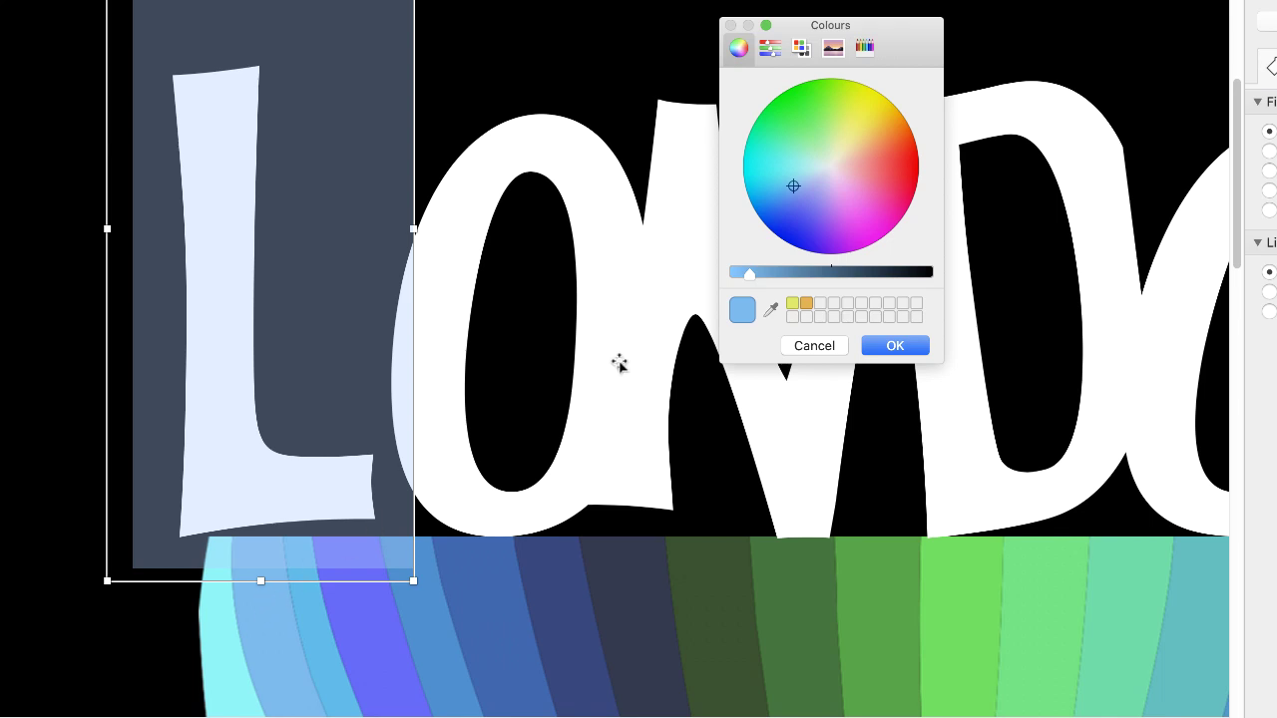
pyautogui.click(883, 348)
pyautogui.click(609, 57)
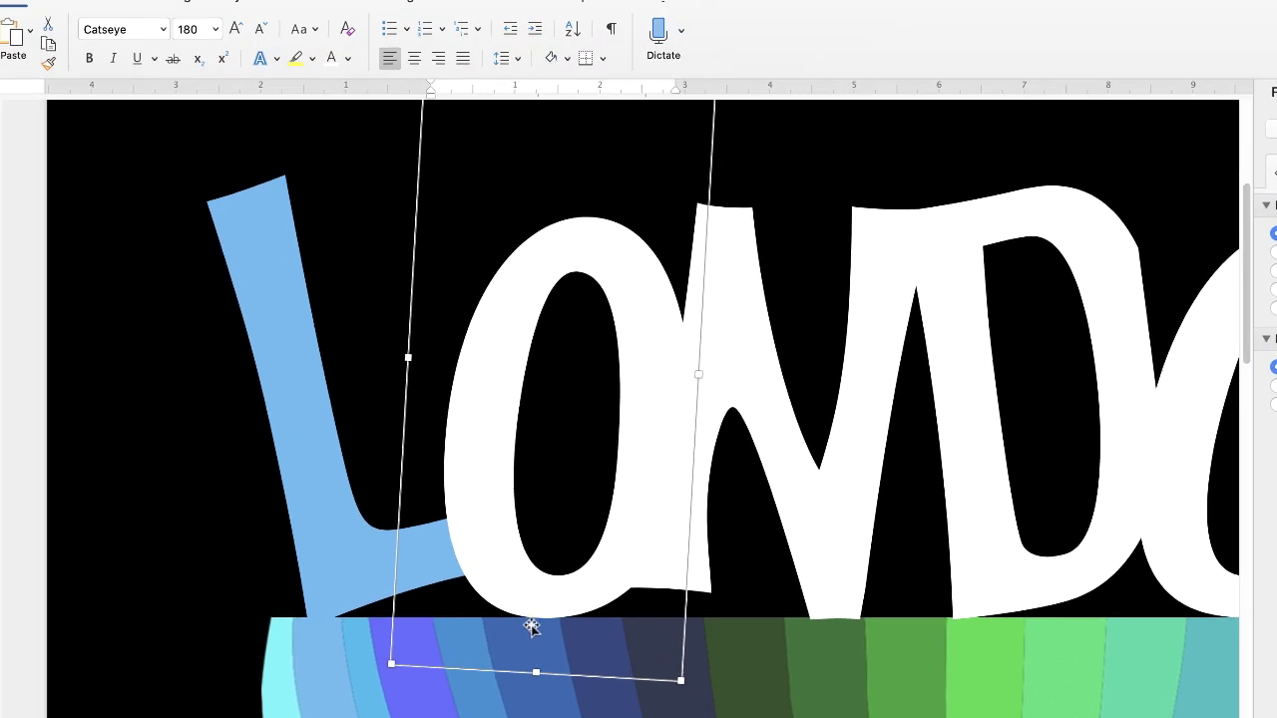
# Colour the O medium blue, eyedropped from a balloon stripe.
pyautogui.click(452, 349)
pyautogui.doubleClick(452, 349)
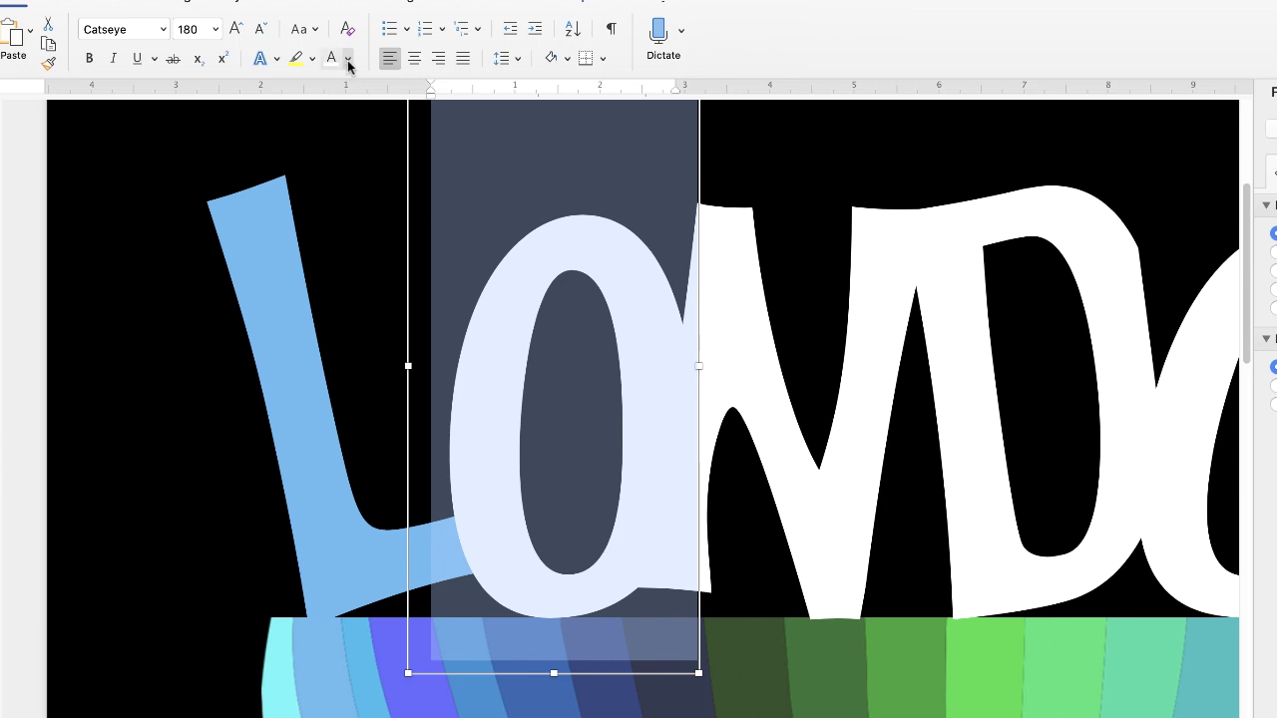
pyautogui.click(347, 59)
pyautogui.click(379, 355)
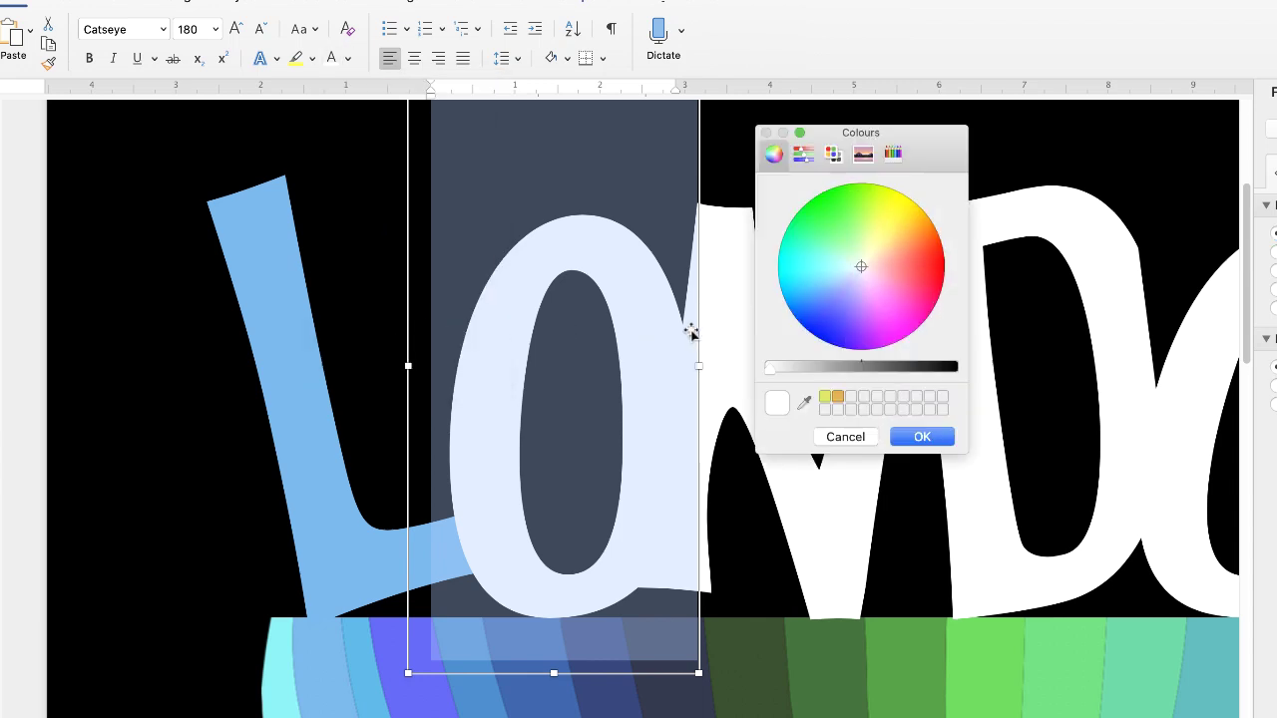
pyautogui.click(804, 402)
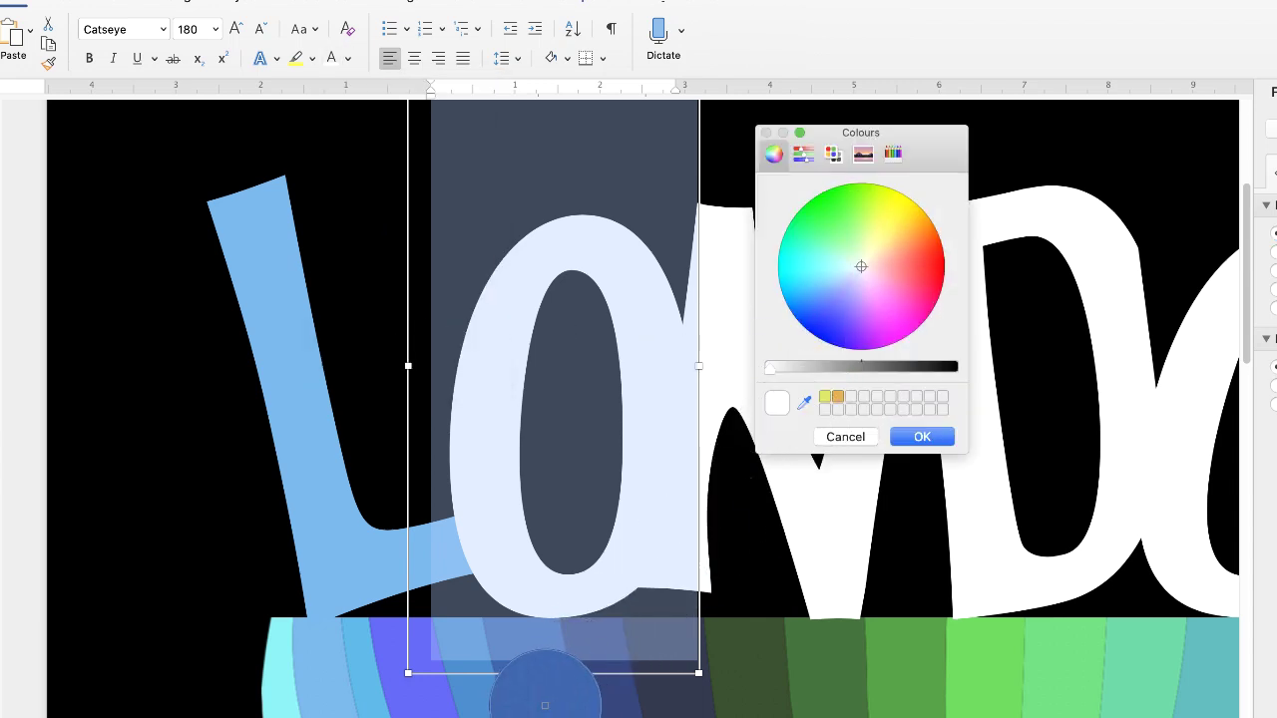
pyautogui.click(544, 704)
pyautogui.click(922, 437)
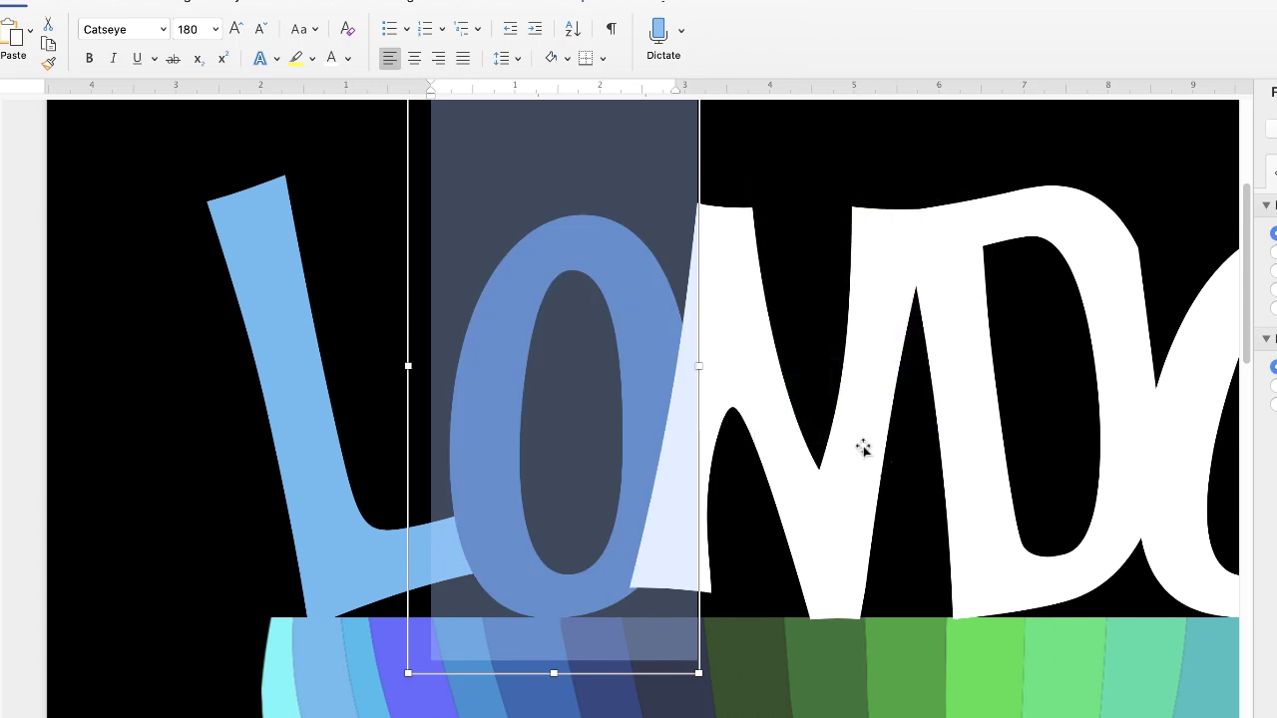
# Colour the first N dark green, eyedropped from a balloon stripe.
pyautogui.click(798, 297)
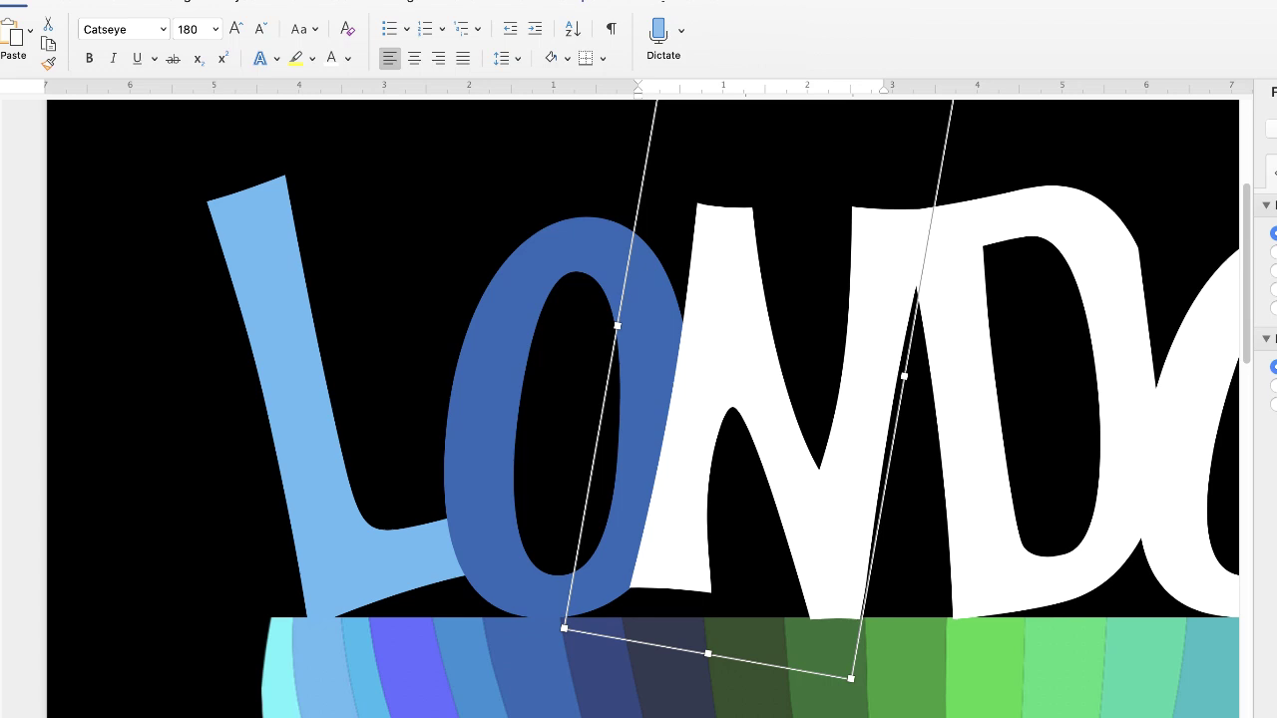
pyautogui.hscroll(5, 638, 400)
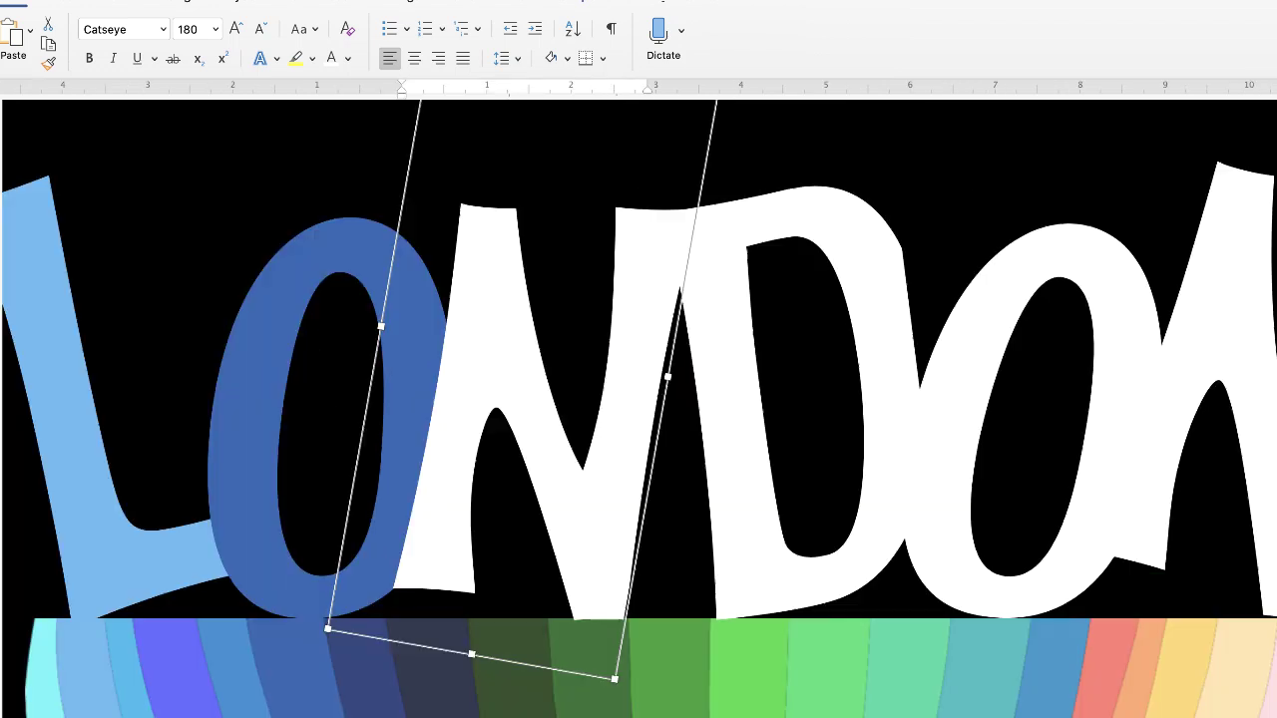
pyautogui.click(587, 574)
pyautogui.doubleClick(580, 549)
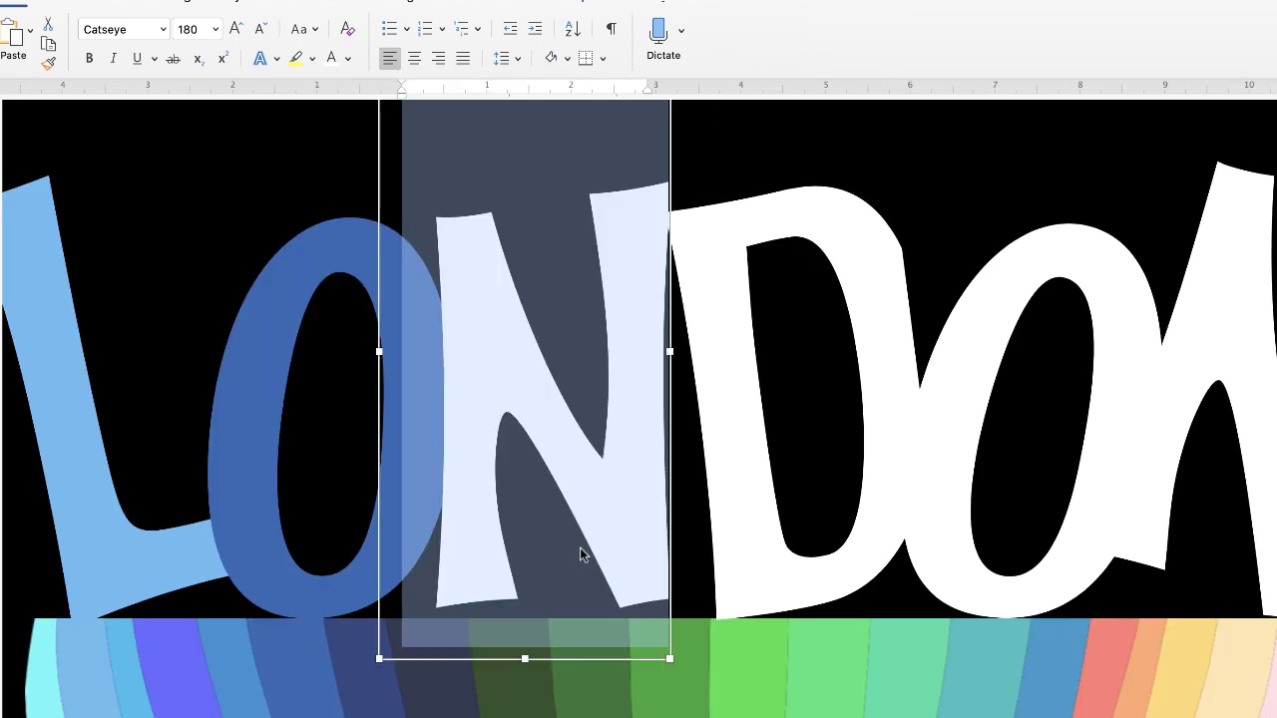
pyautogui.click(348, 59)
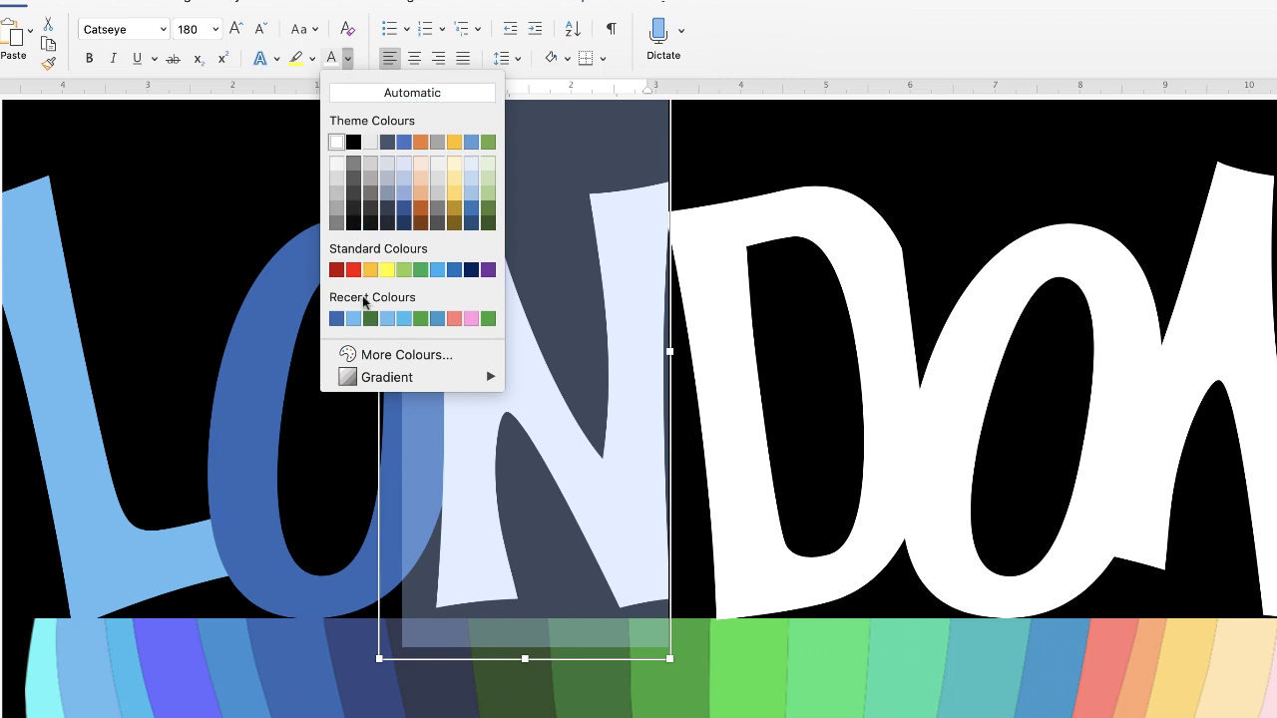
pyautogui.click(375, 355)
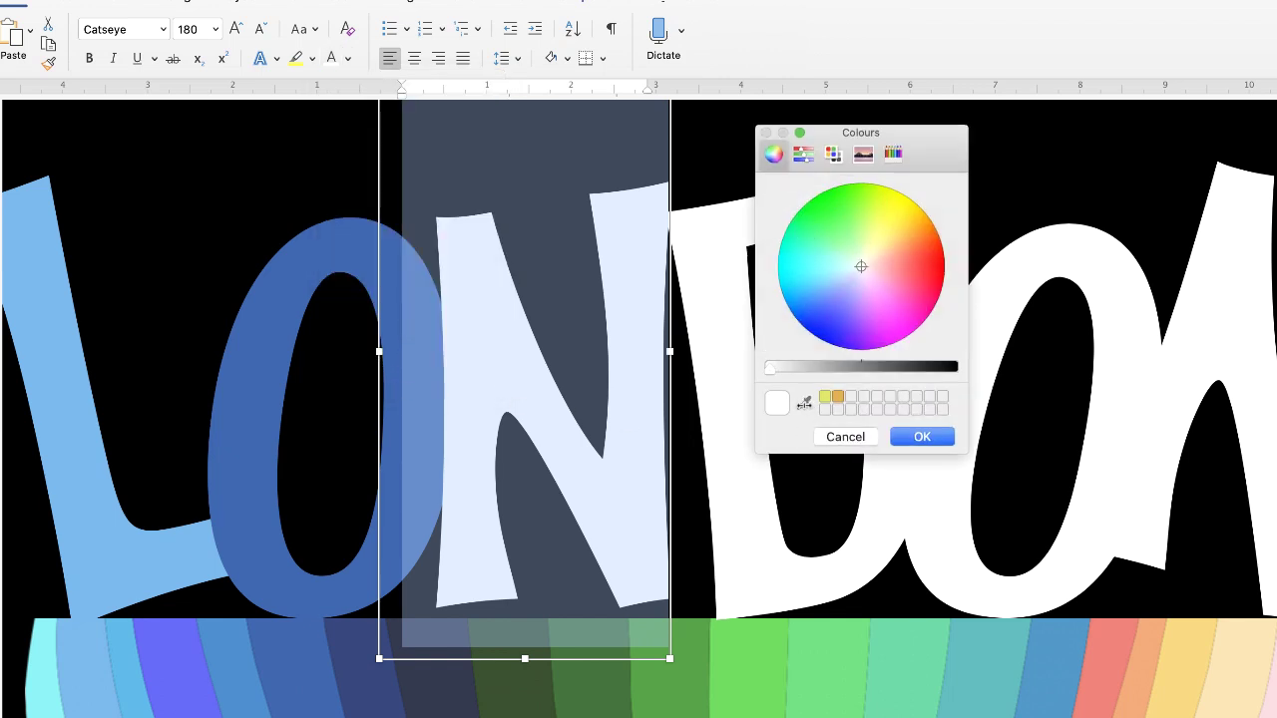
pyautogui.click(804, 402)
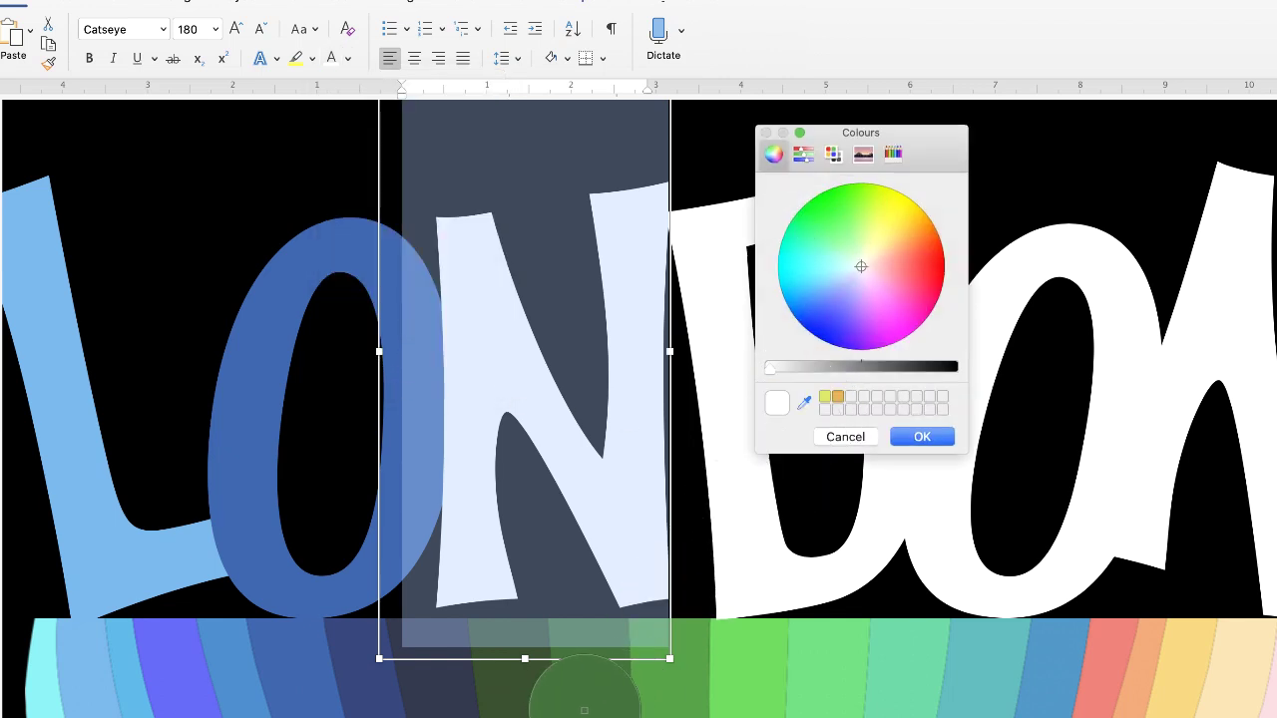
pyautogui.click(585, 709)
pyautogui.click(903, 440)
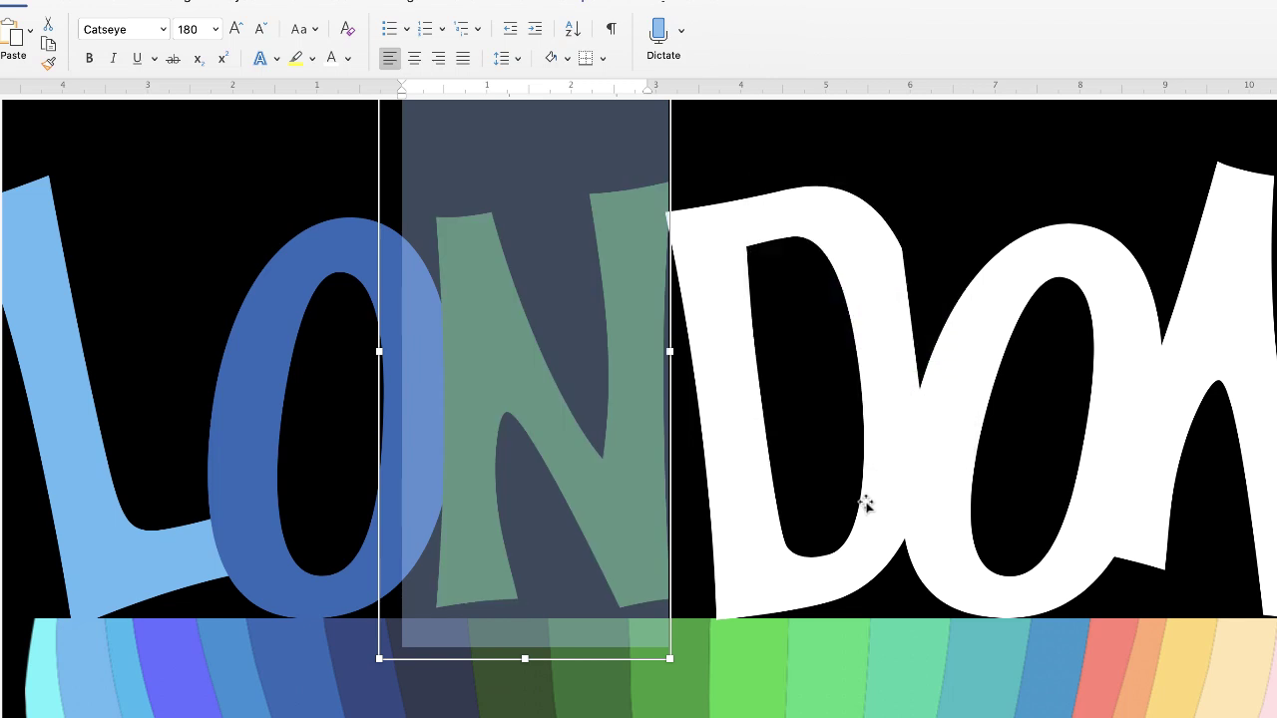
pyautogui.click(917, 192)
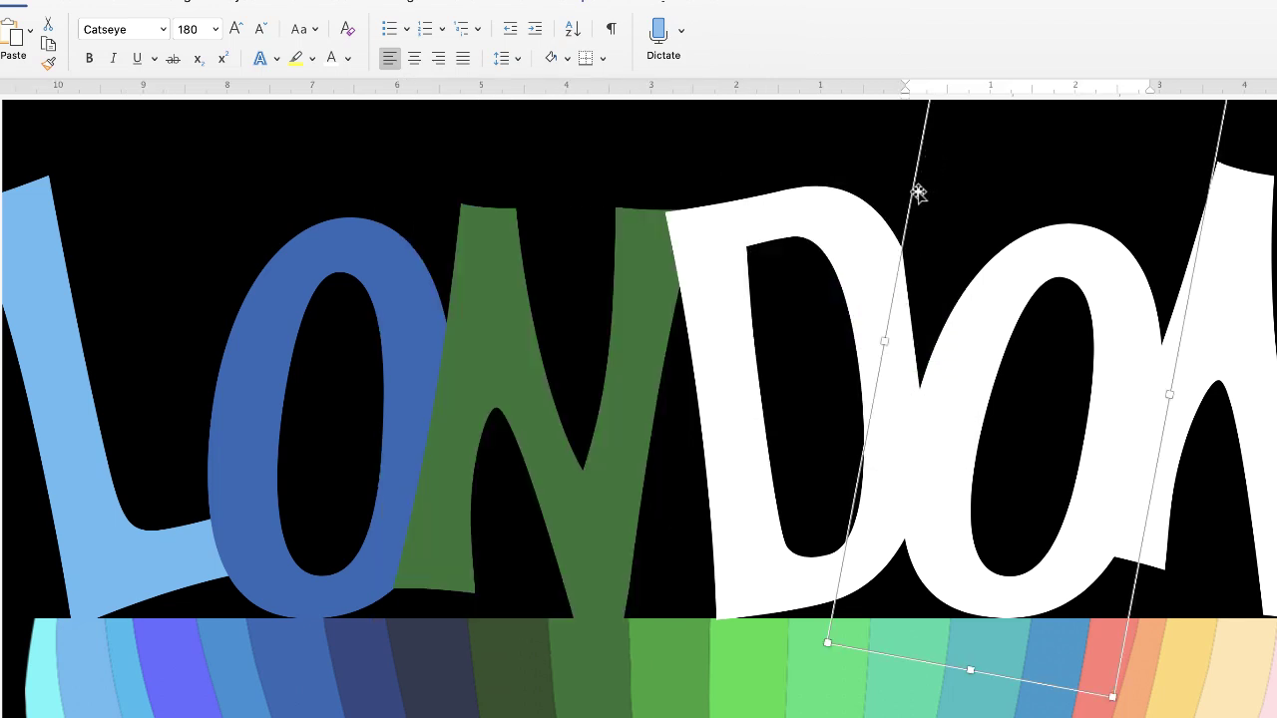
pyautogui.click(706, 258)
# Colour the D bright green from a balloon stripe and tilt its box slightly.
pyautogui.click(708, 258)
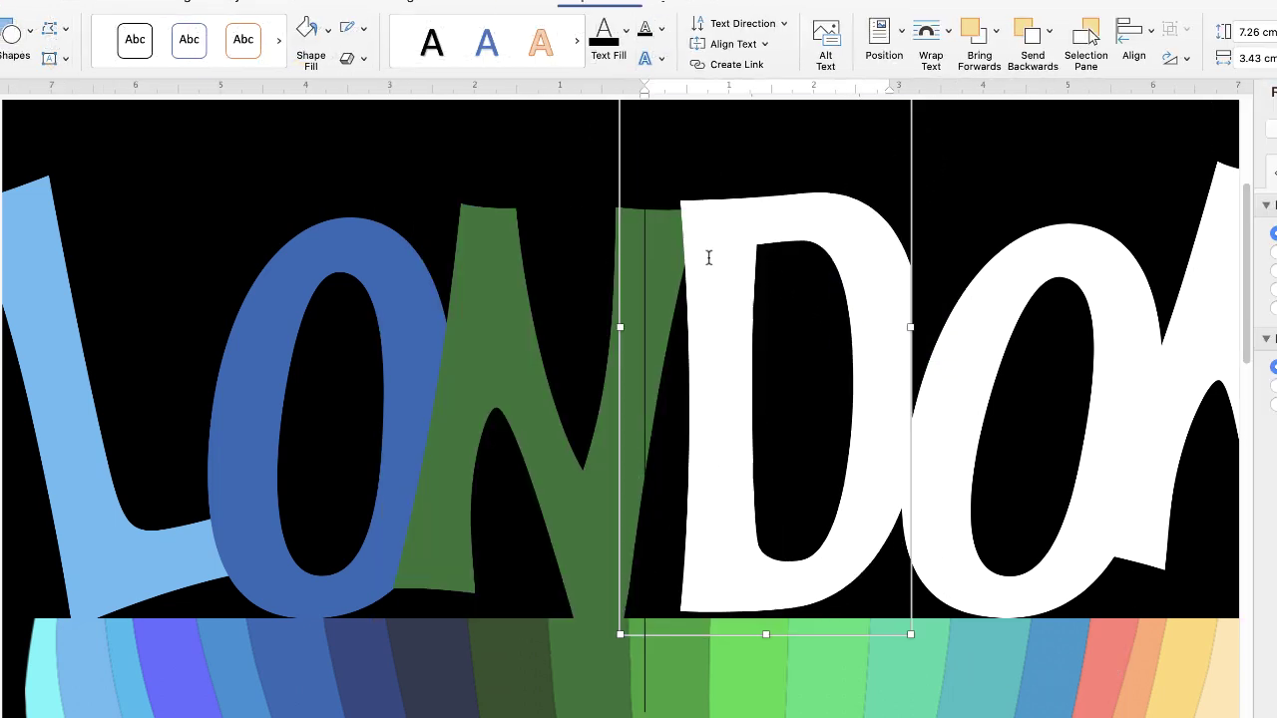
pyautogui.doubleClick(708, 258)
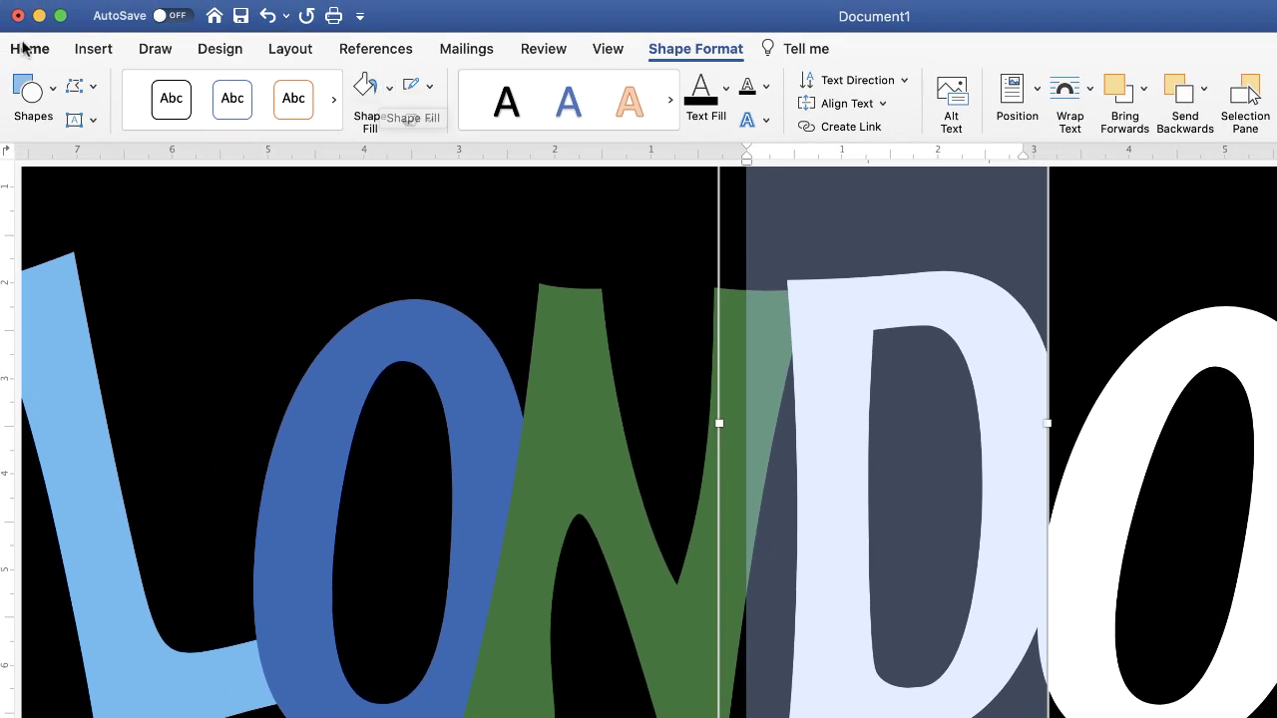
pyautogui.click(37, 47)
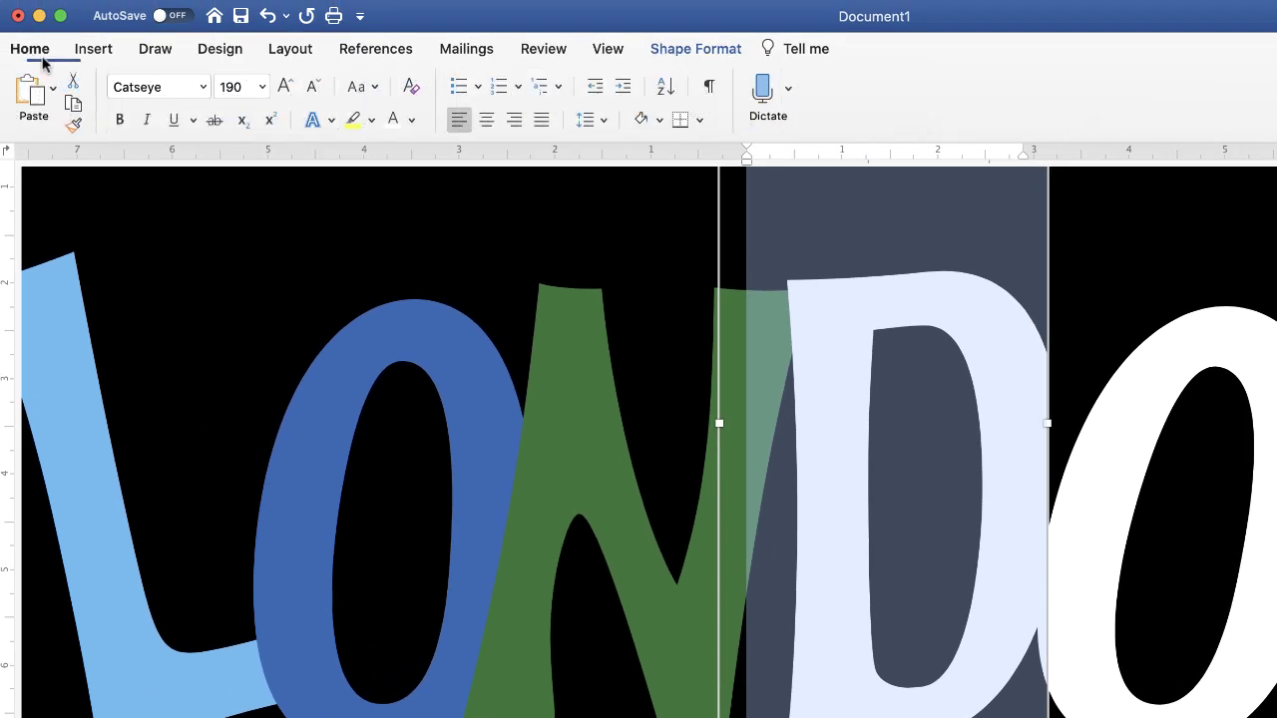
pyautogui.click(411, 120)
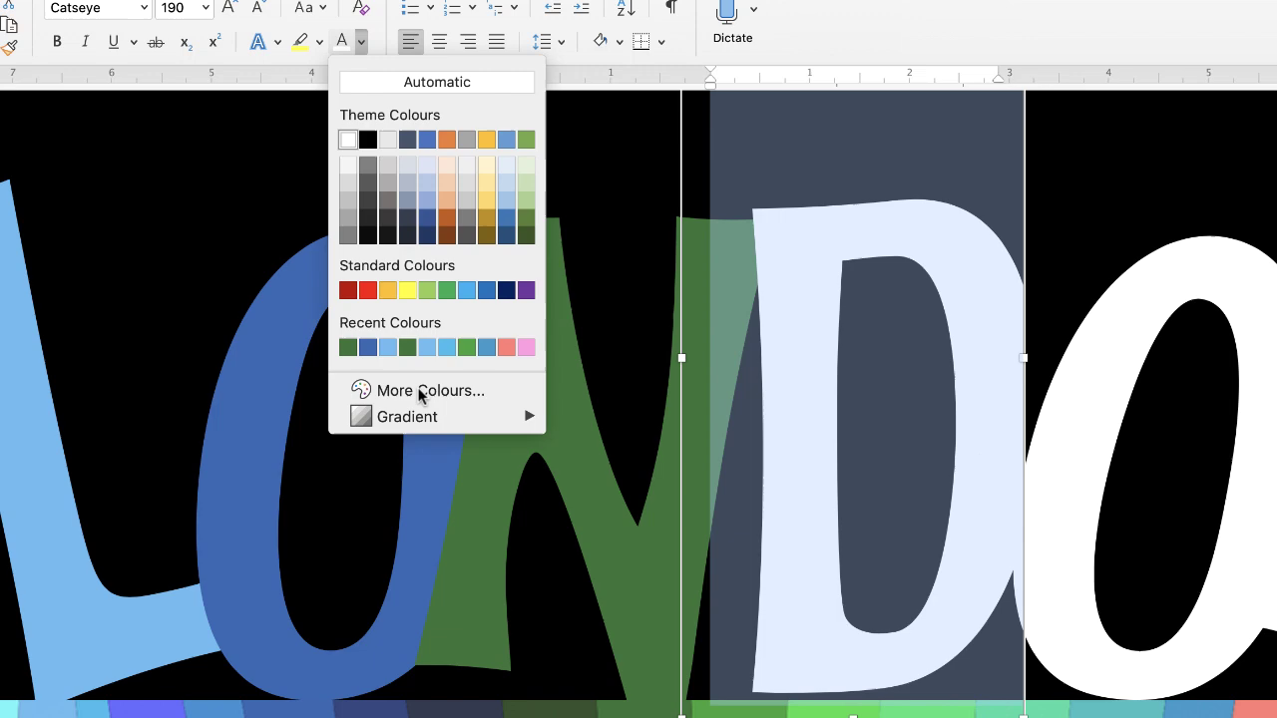
pyautogui.click(464, 456)
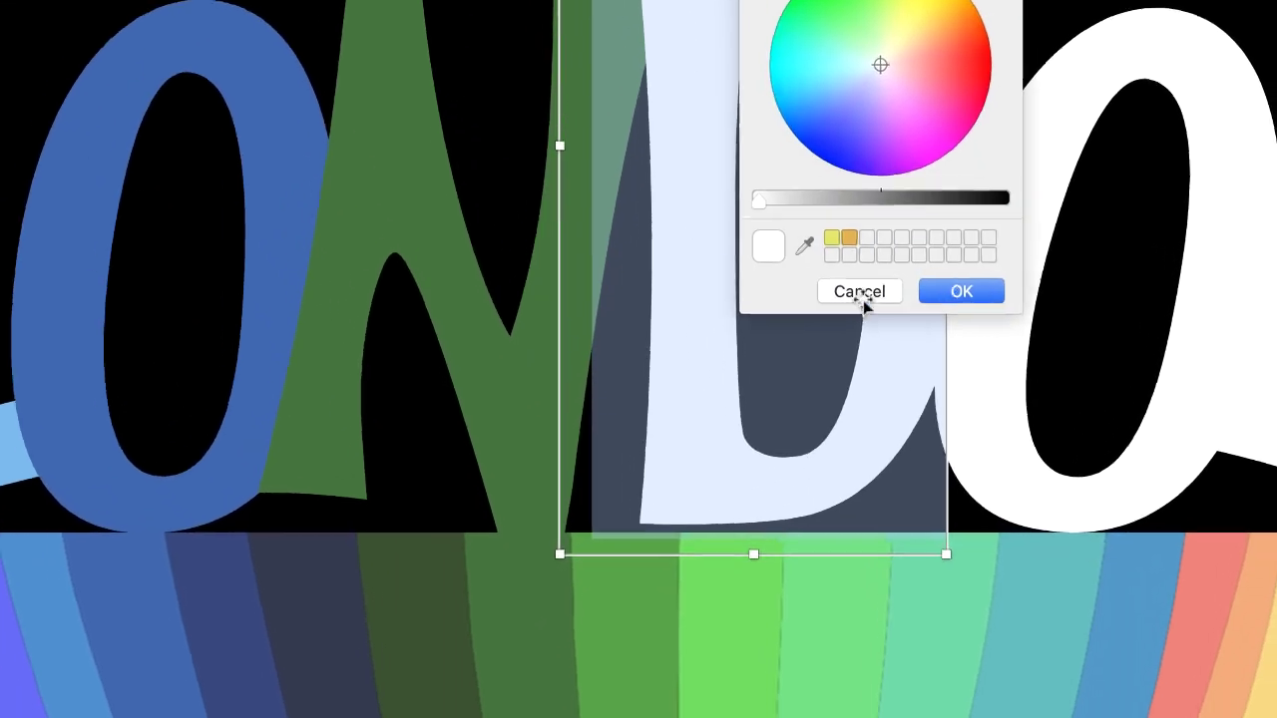
pyautogui.click(796, 236)
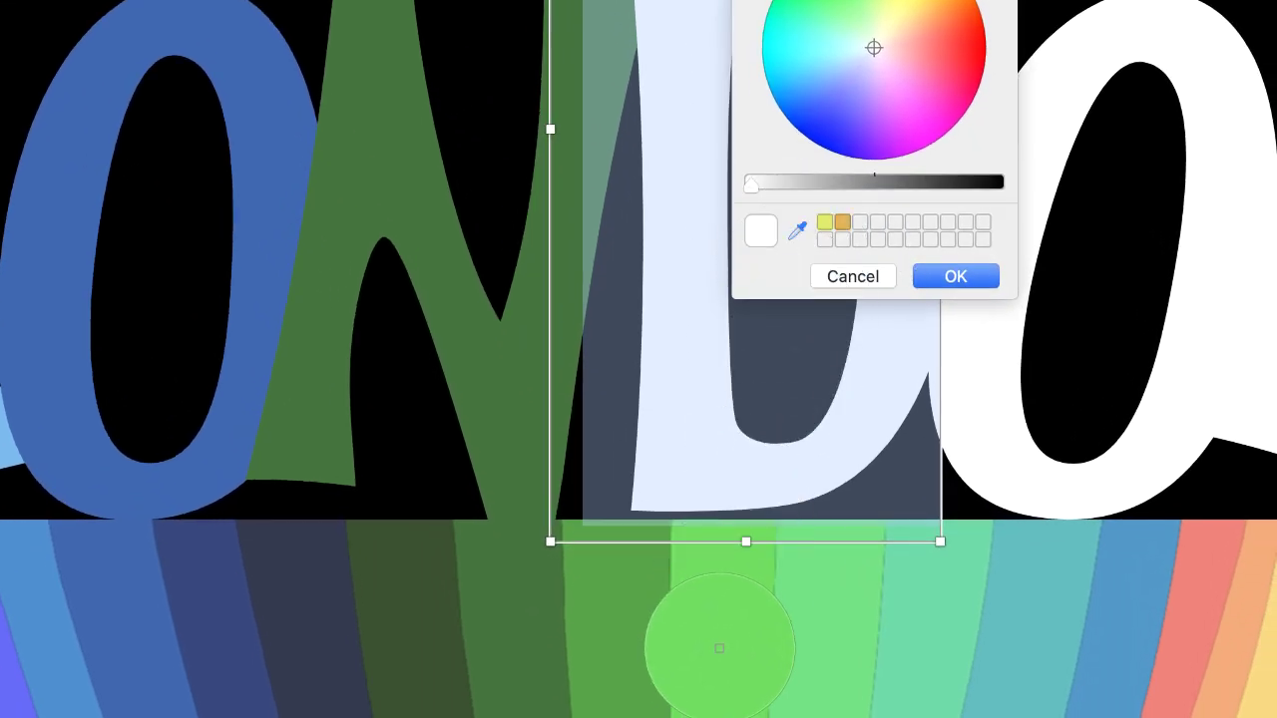
pyautogui.click(717, 639)
pyautogui.click(960, 278)
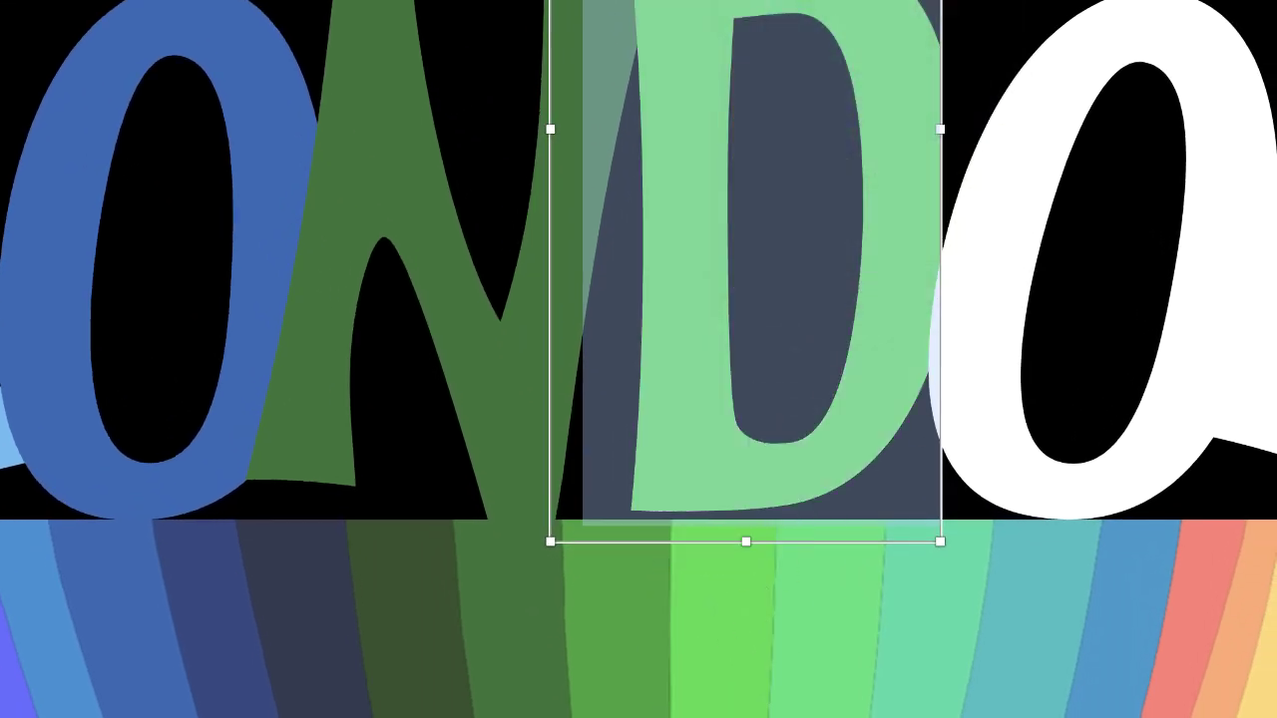
pyautogui.moveTo(939, 542); pyautogui.dragTo(1017, 542)
# Colour the second O teal, eyedropped from a balloon stripe.
pyautogui.click(1016, 287)
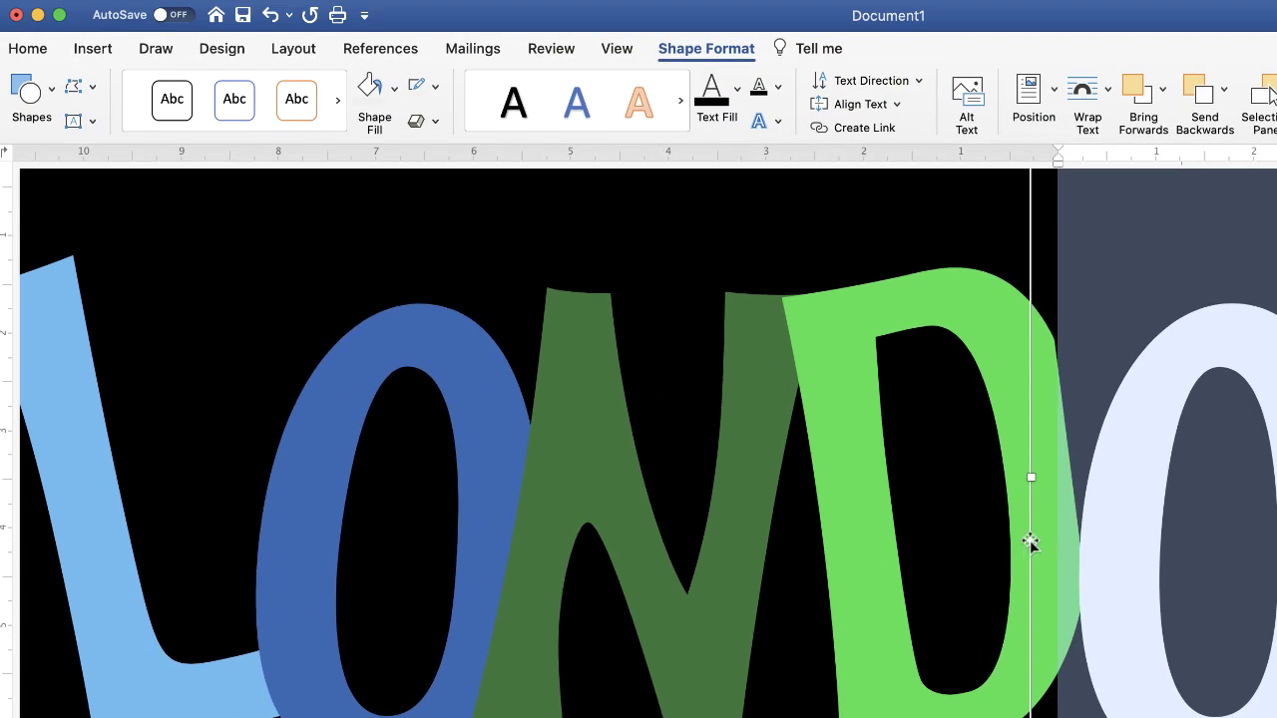
pyautogui.click(28, 48)
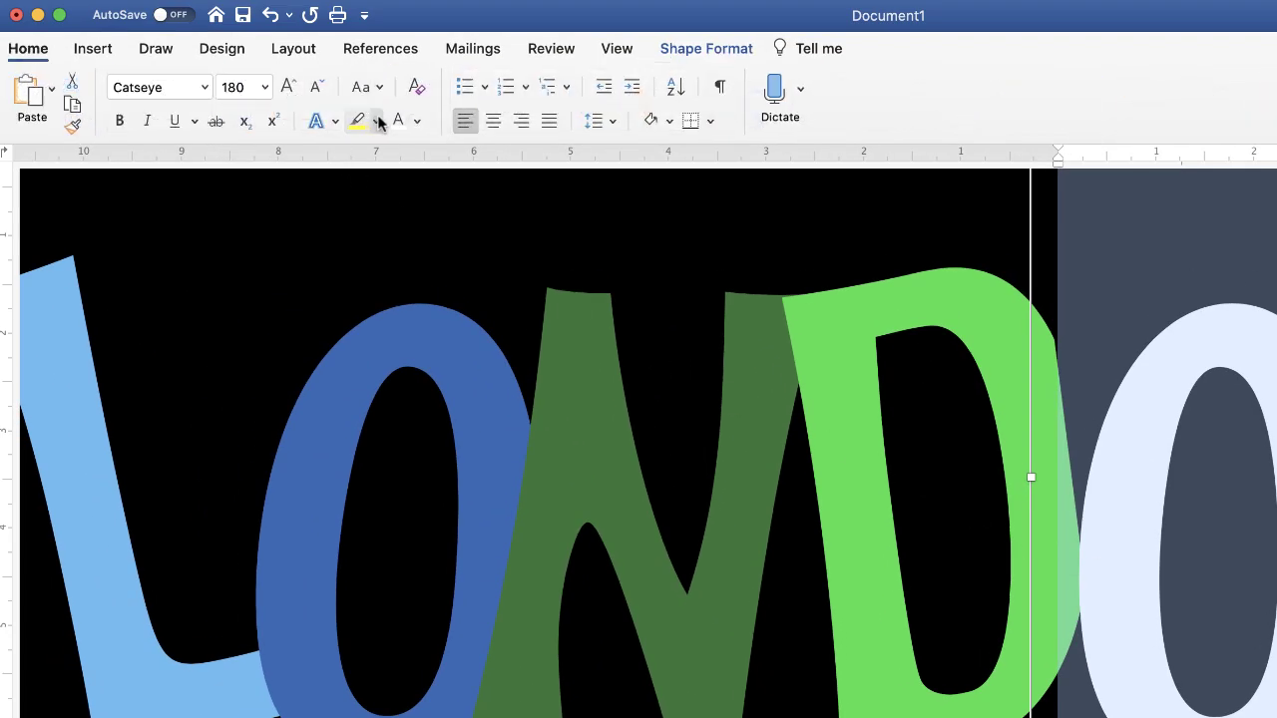
pyautogui.click(417, 121)
pyautogui.click(483, 469)
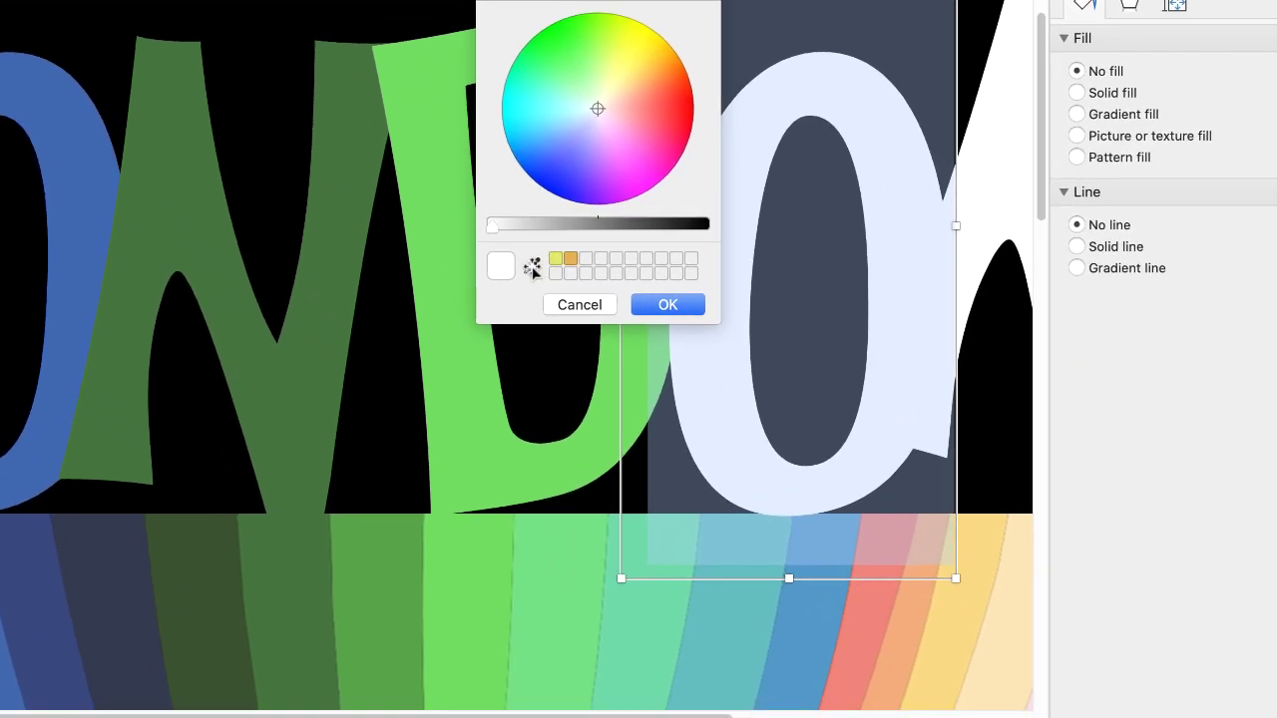
pyautogui.click(532, 265)
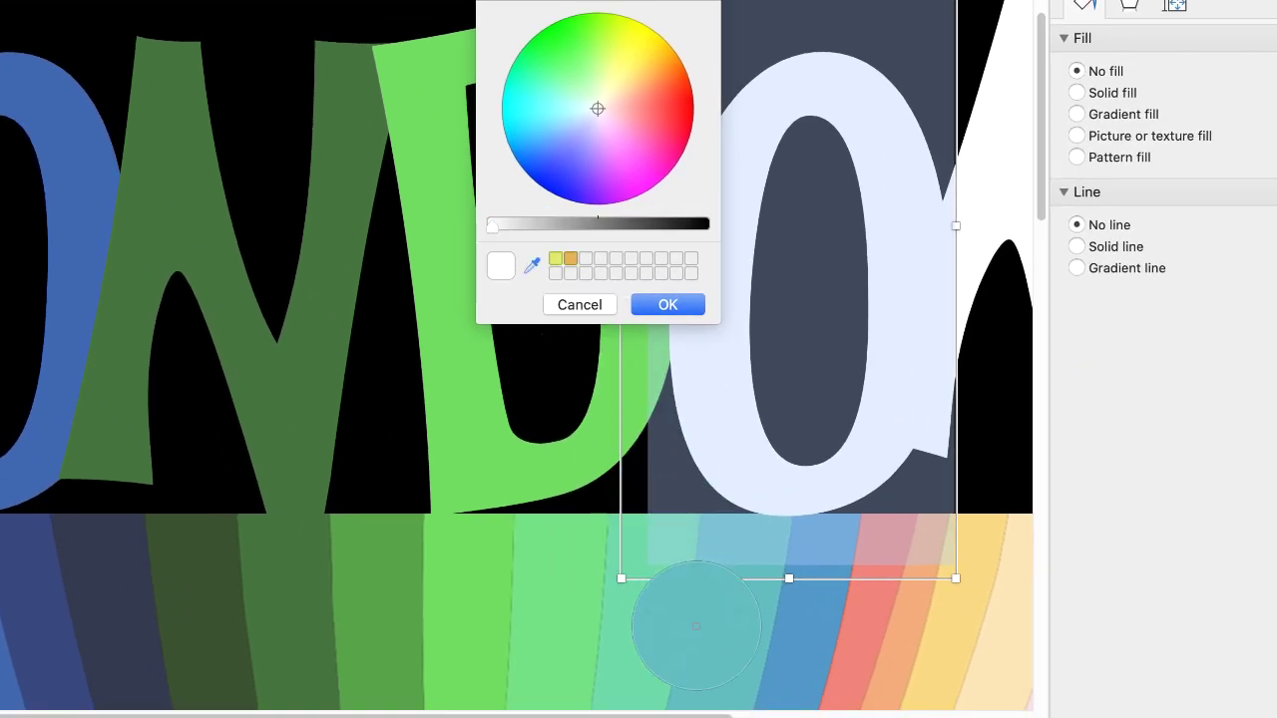
pyautogui.click(719, 619)
pyautogui.click(683, 310)
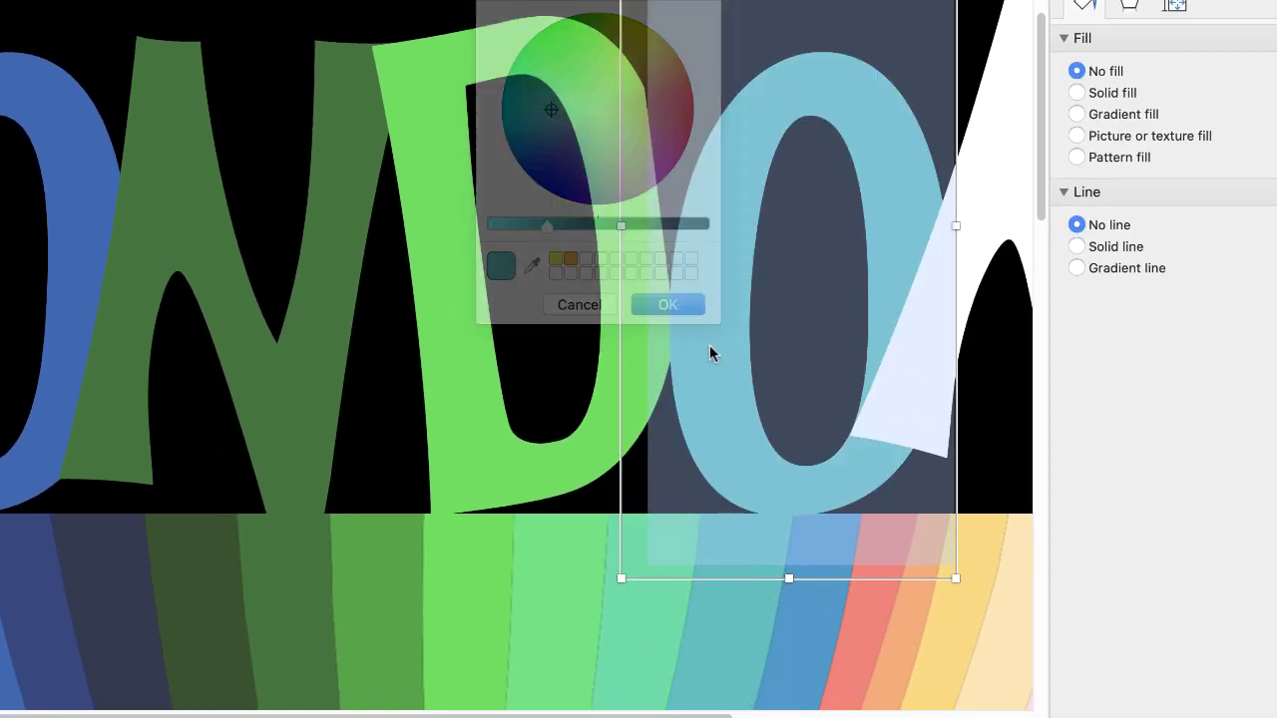
pyautogui.moveTo(709, 709); pyautogui.dragTo(935, 688)
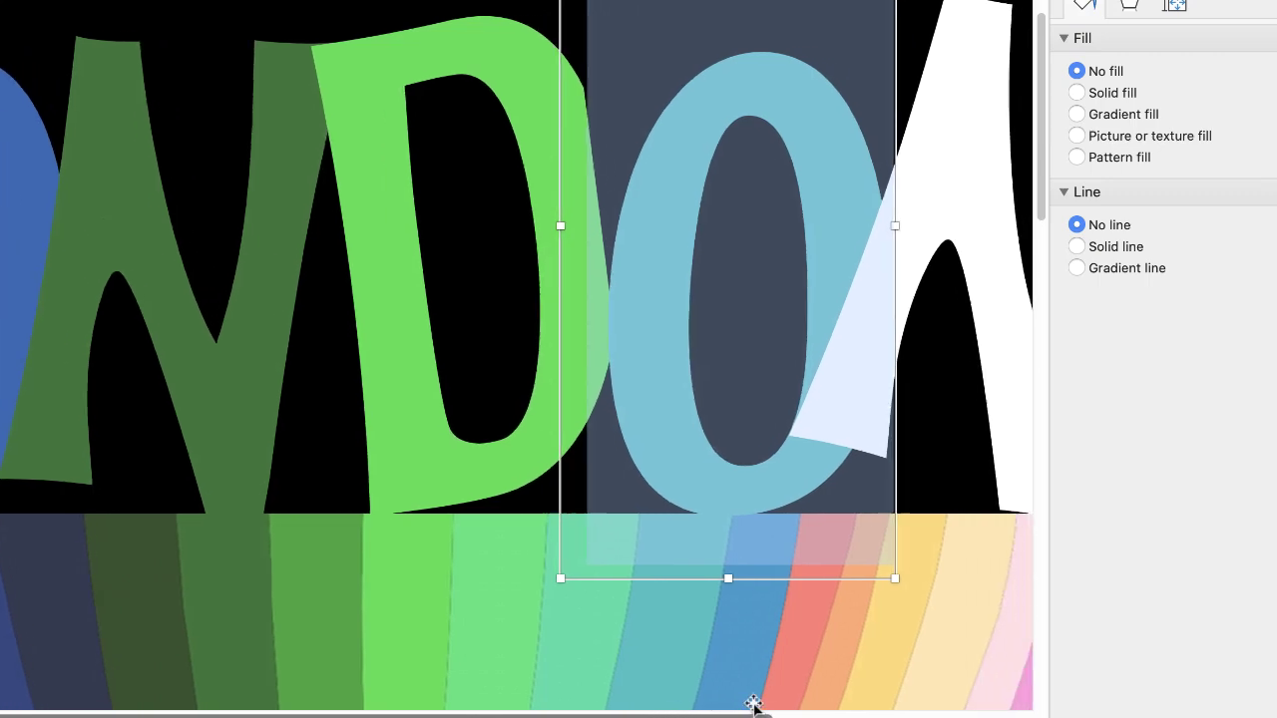
# Colour the final N pale pink from a balloon stripe and check the whole page.
pyautogui.click(771, 354)
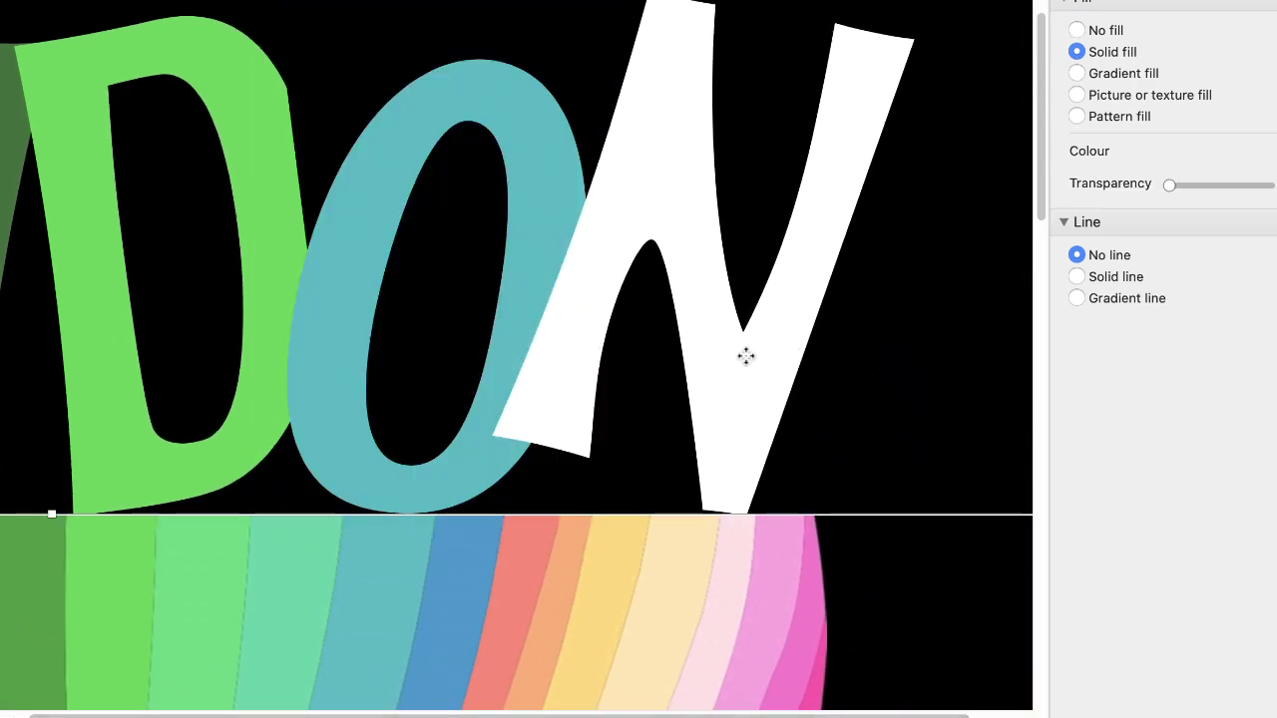
pyautogui.click(746, 356)
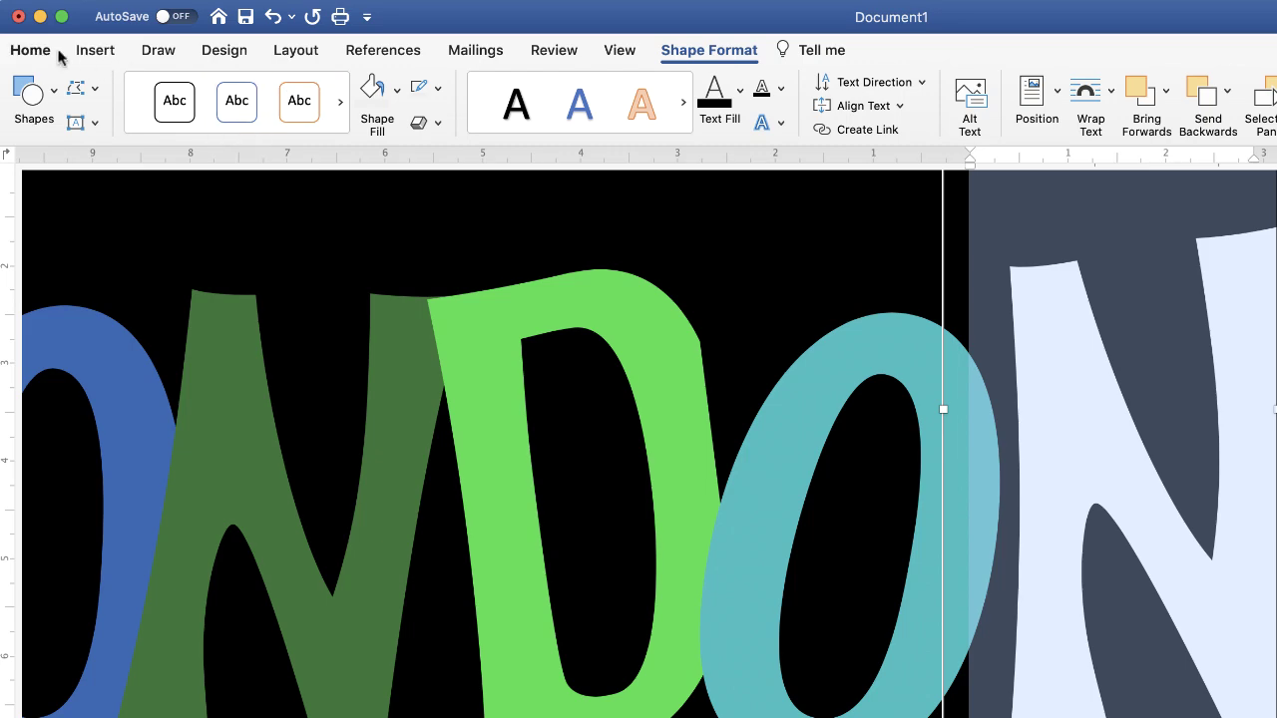
pyautogui.click(30, 50)
pyautogui.click(420, 122)
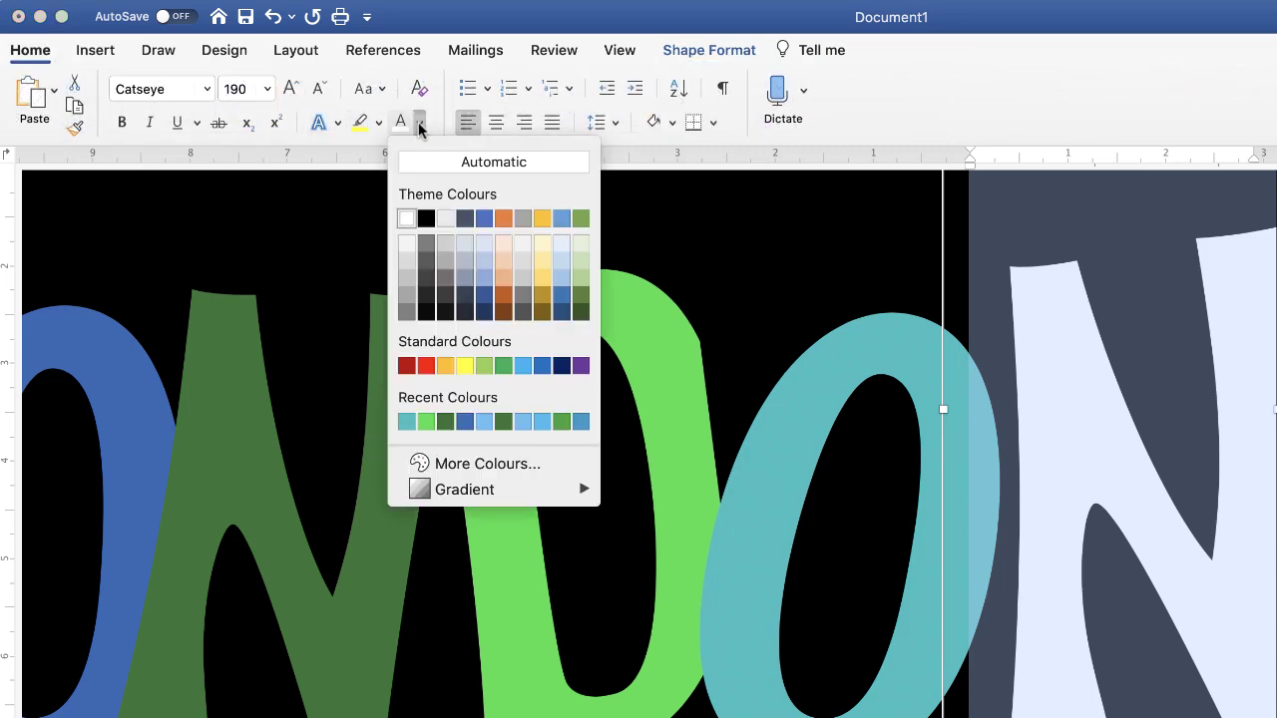
pyautogui.click(464, 467)
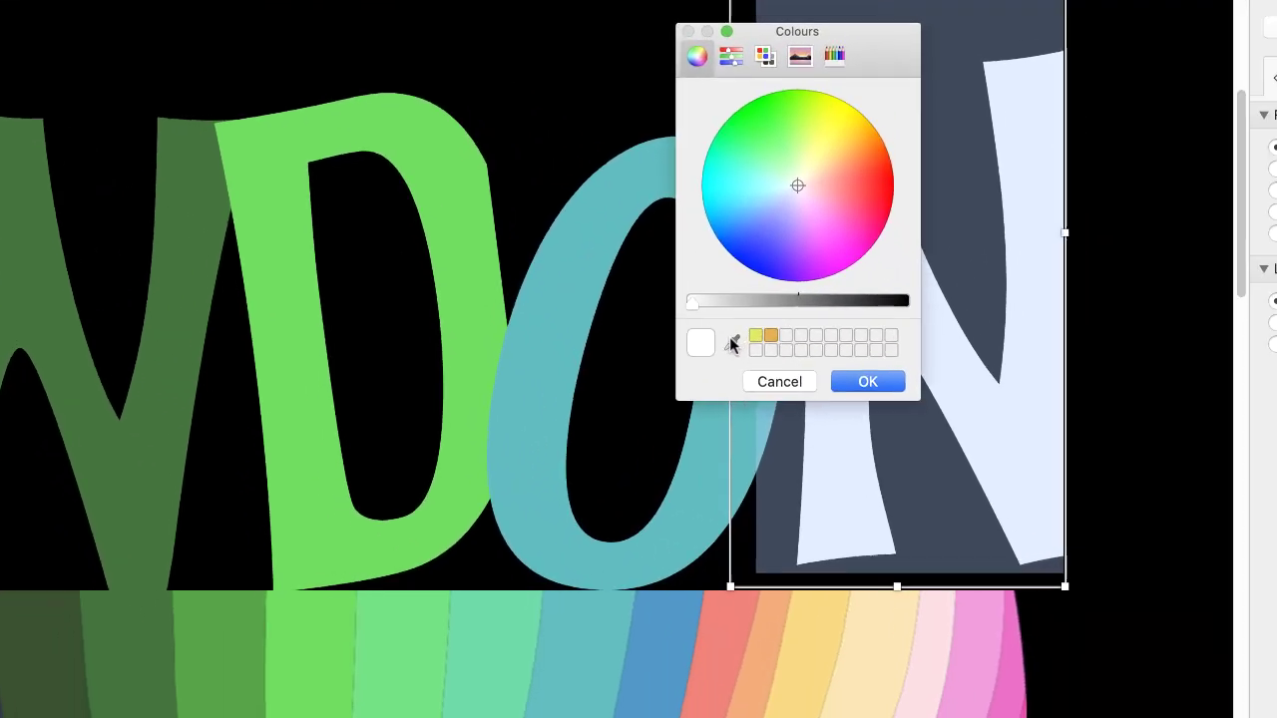
pyautogui.click(732, 342)
pyautogui.click(923, 673)
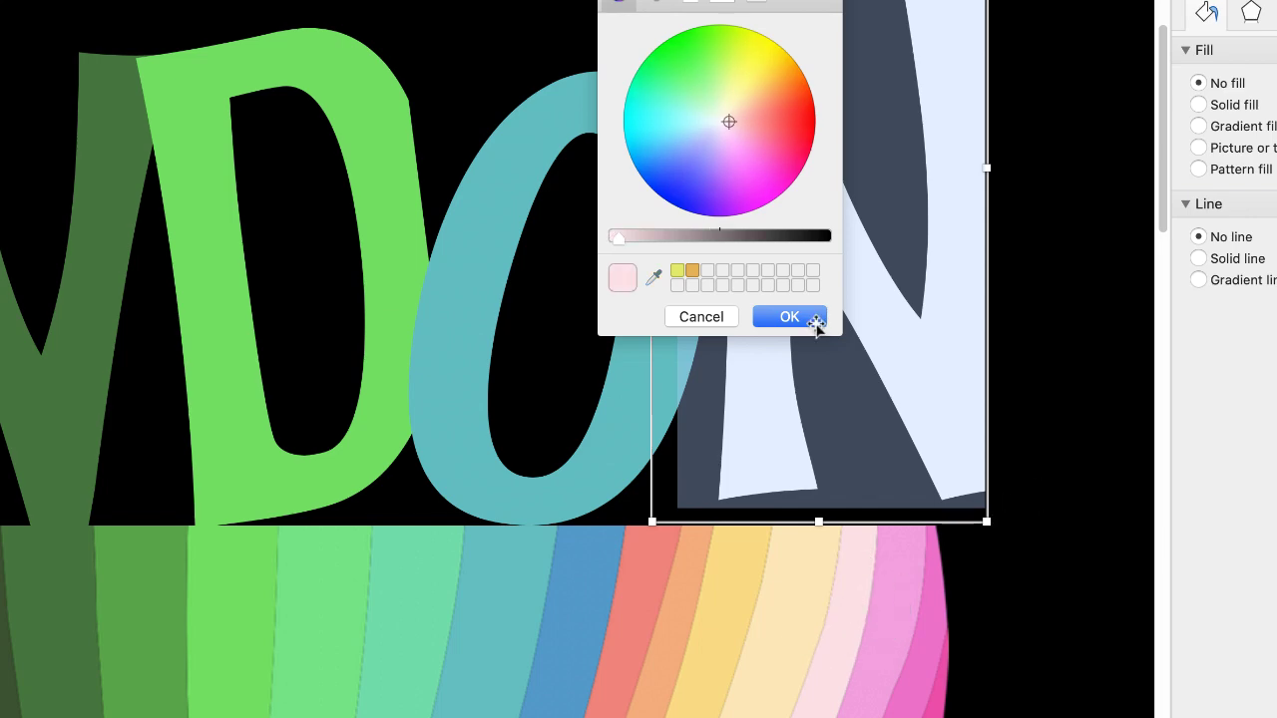
pyautogui.click(789, 316)
pyautogui.click(1058, 370)
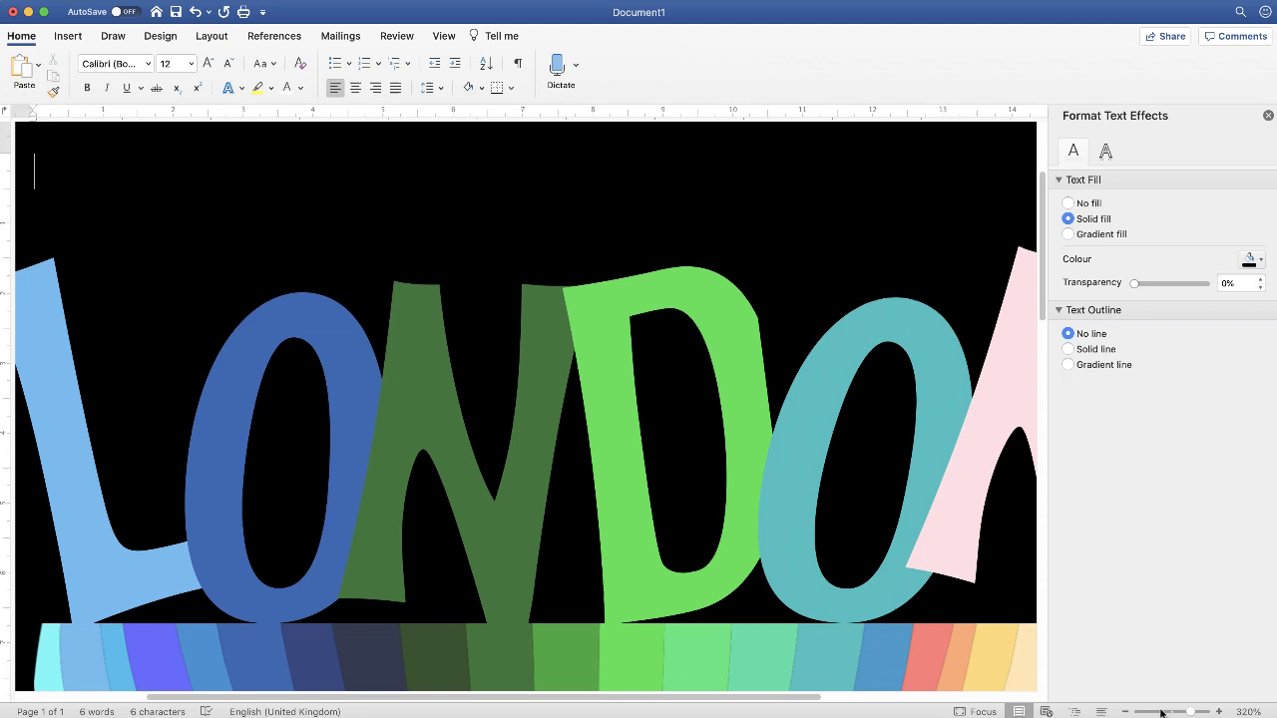
pyautogui.click(1163, 713)
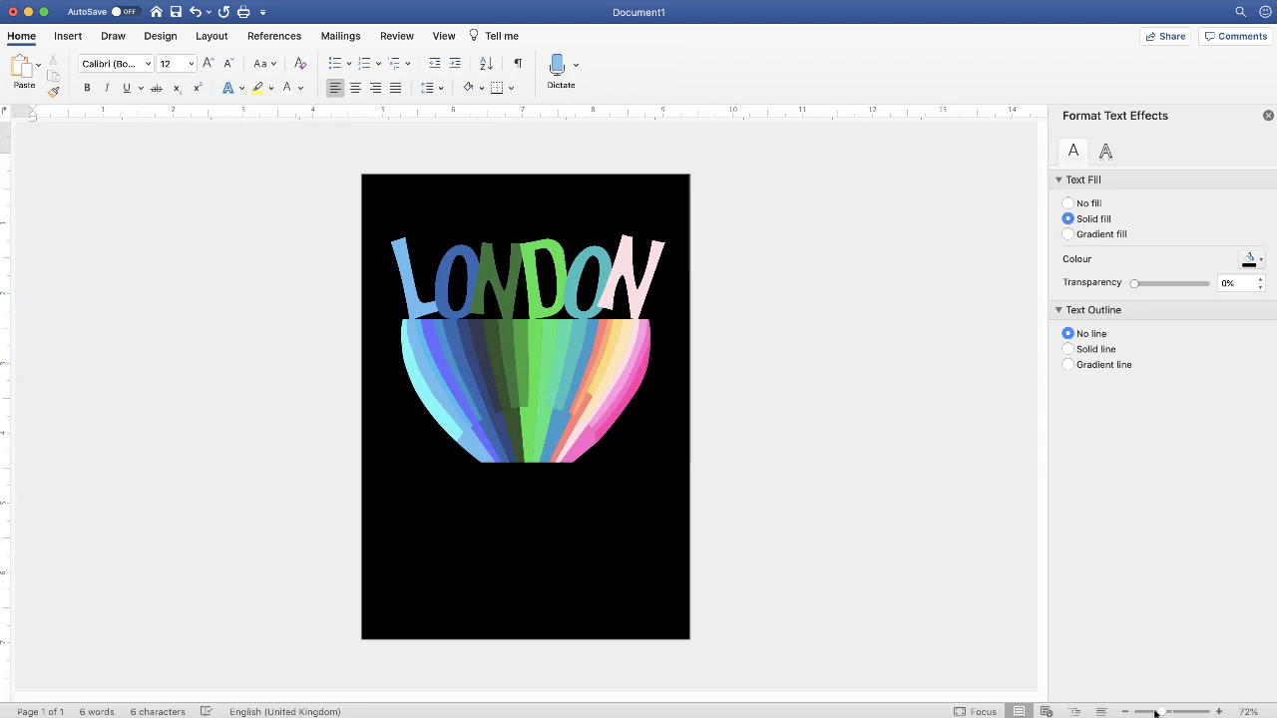
pyautogui.click(1190, 712)
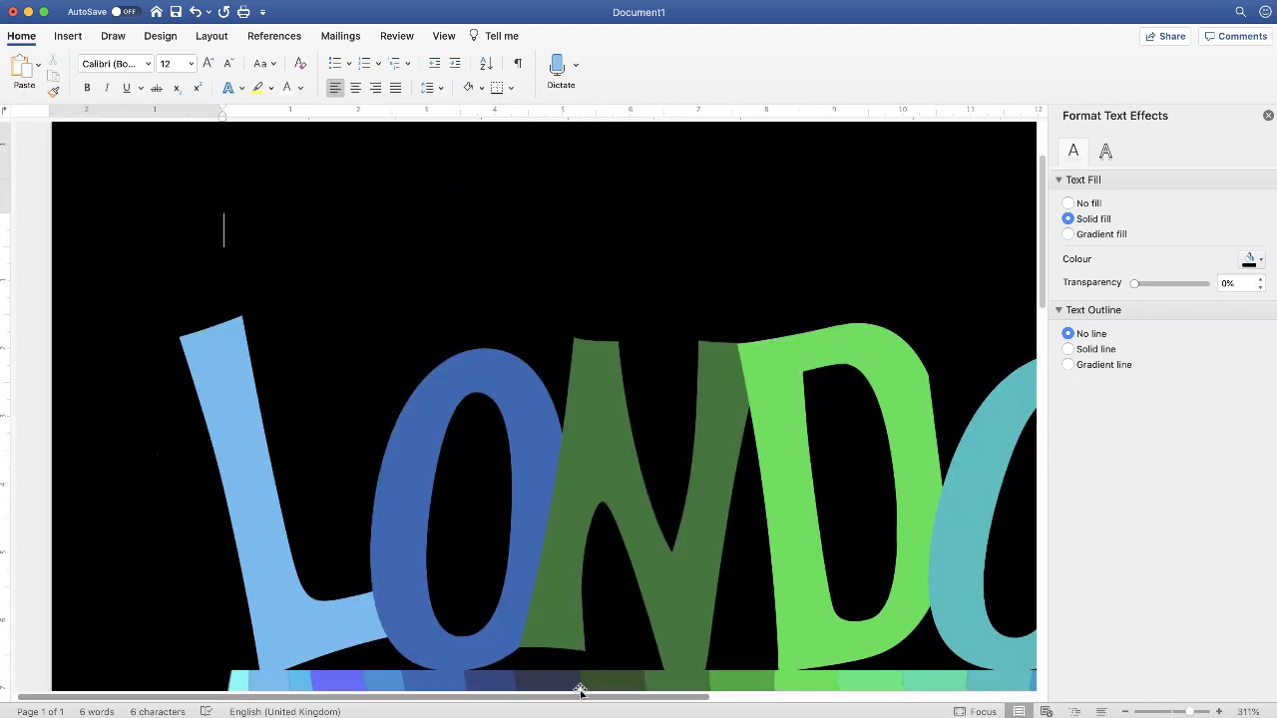
# Move the pink N slightly right, stand it upright, and select its letter.
pyautogui.moveTo(585, 697); pyautogui.dragTo(881, 699)
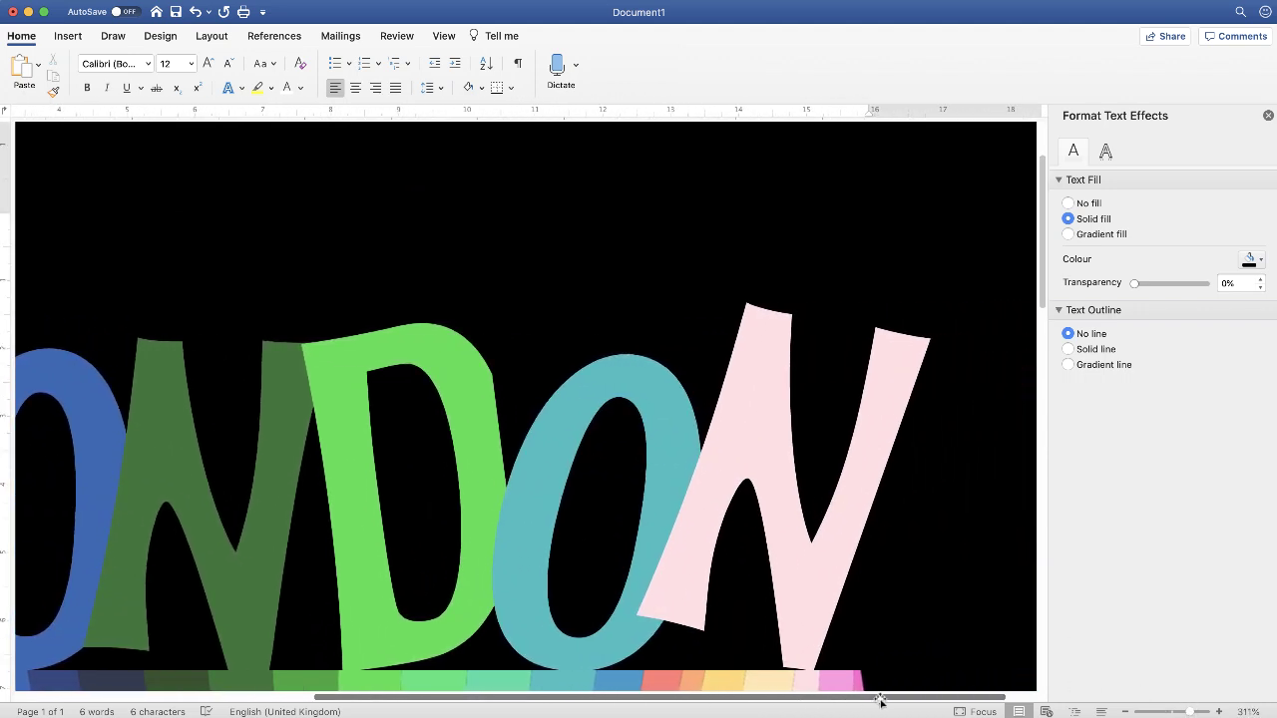
pyautogui.click(791, 597)
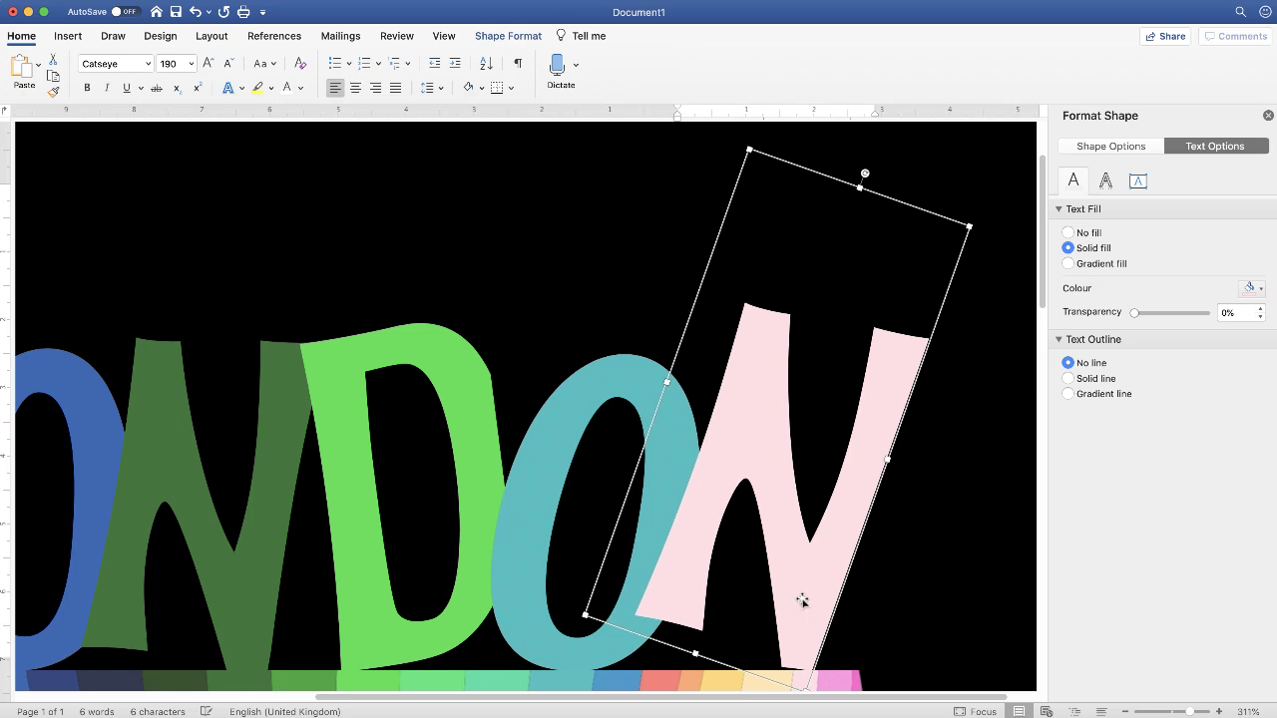
pyautogui.click(810, 601)
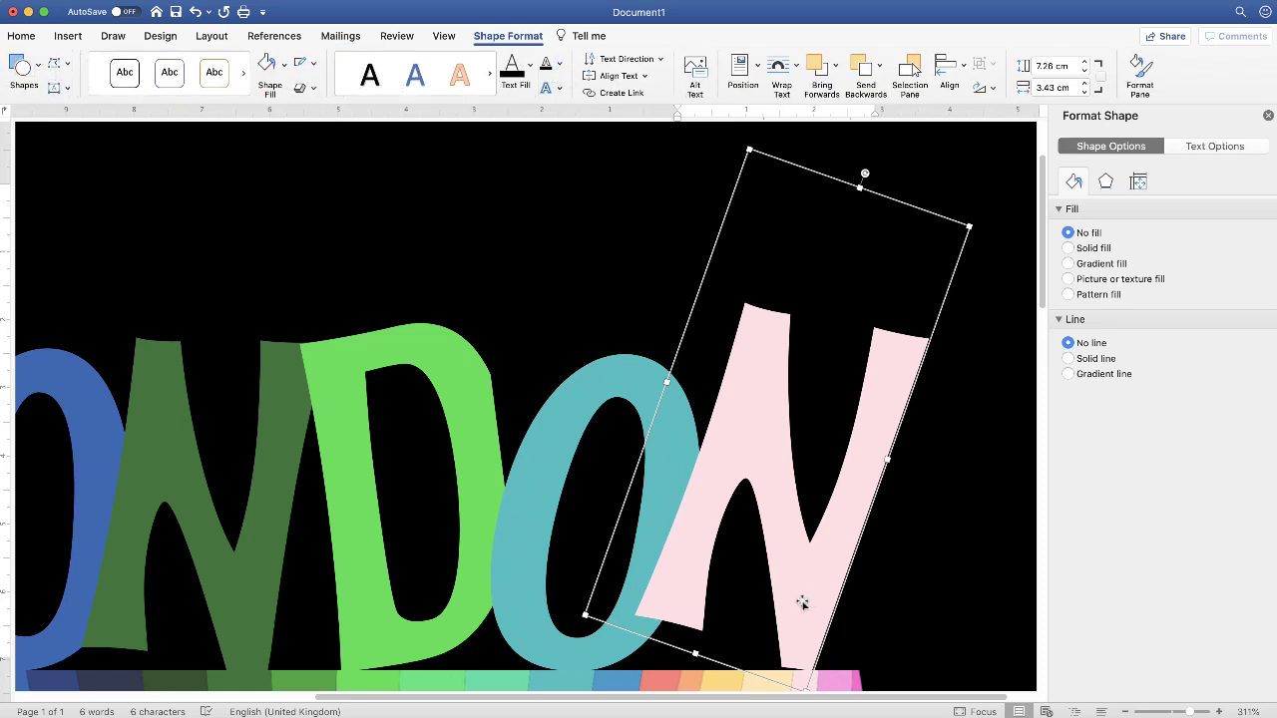
pyautogui.moveTo(802, 603); pyautogui.dragTo(822, 600)
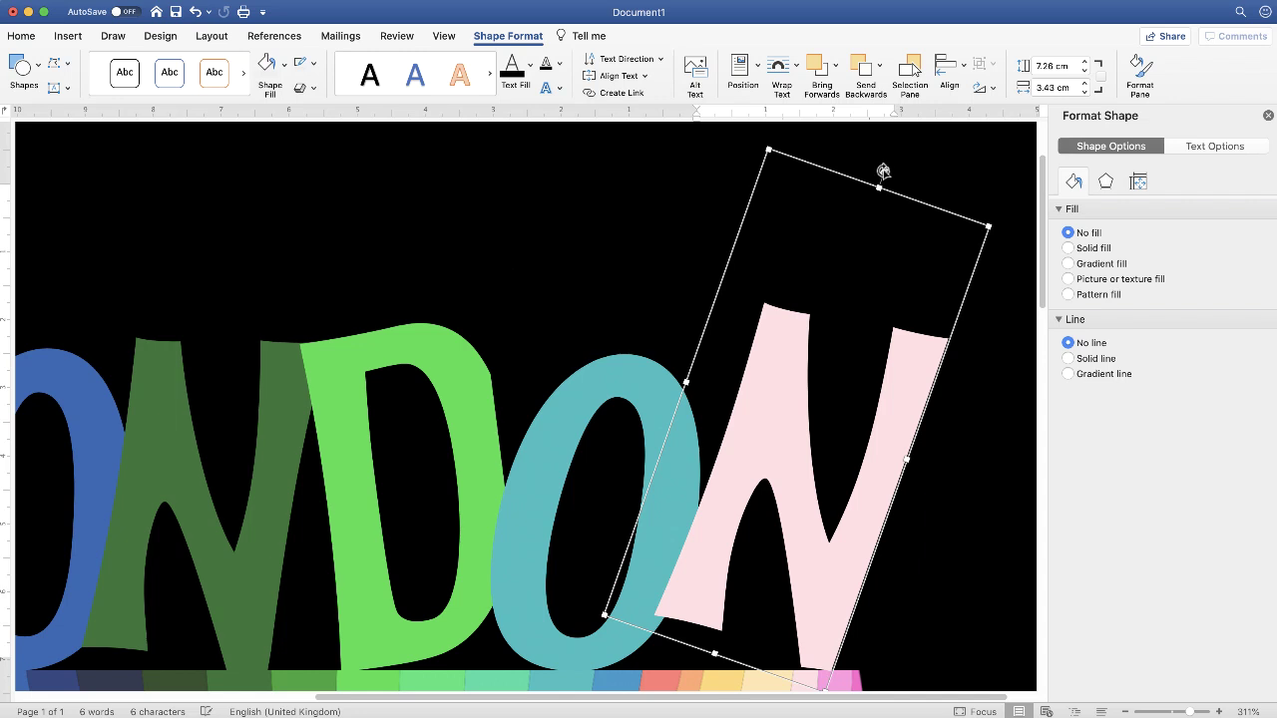
pyautogui.moveTo(882, 172); pyautogui.dragTo(879, 170)
pyautogui.moveTo(795, 448); pyautogui.dragTo(797, 448)
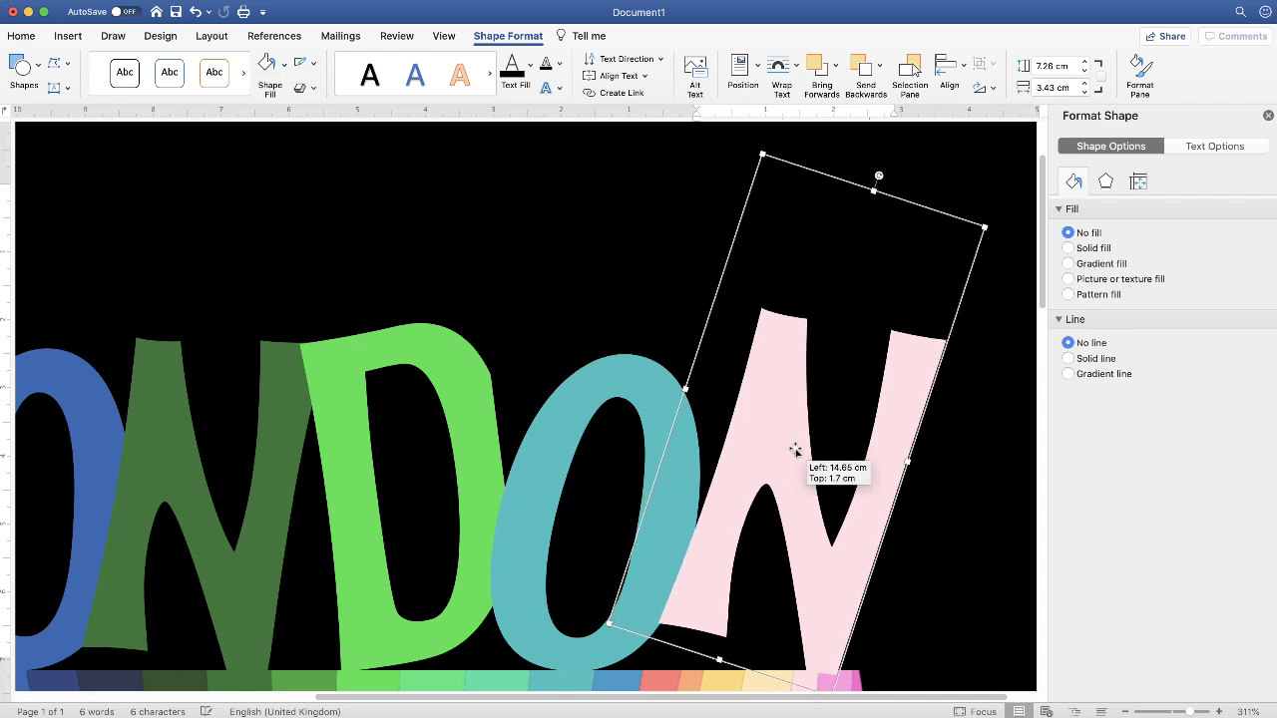
pyautogui.click(812, 550)
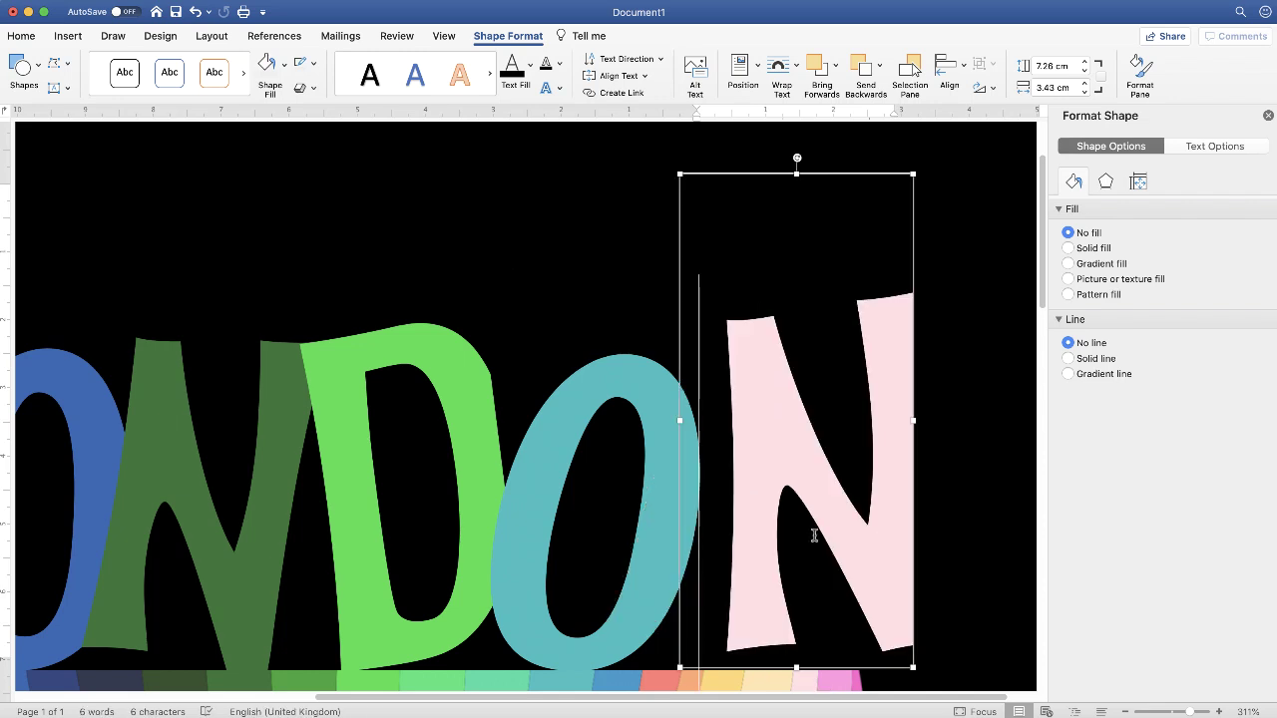
pyautogui.moveTo(721, 493); pyautogui.dragTo(898, 492)
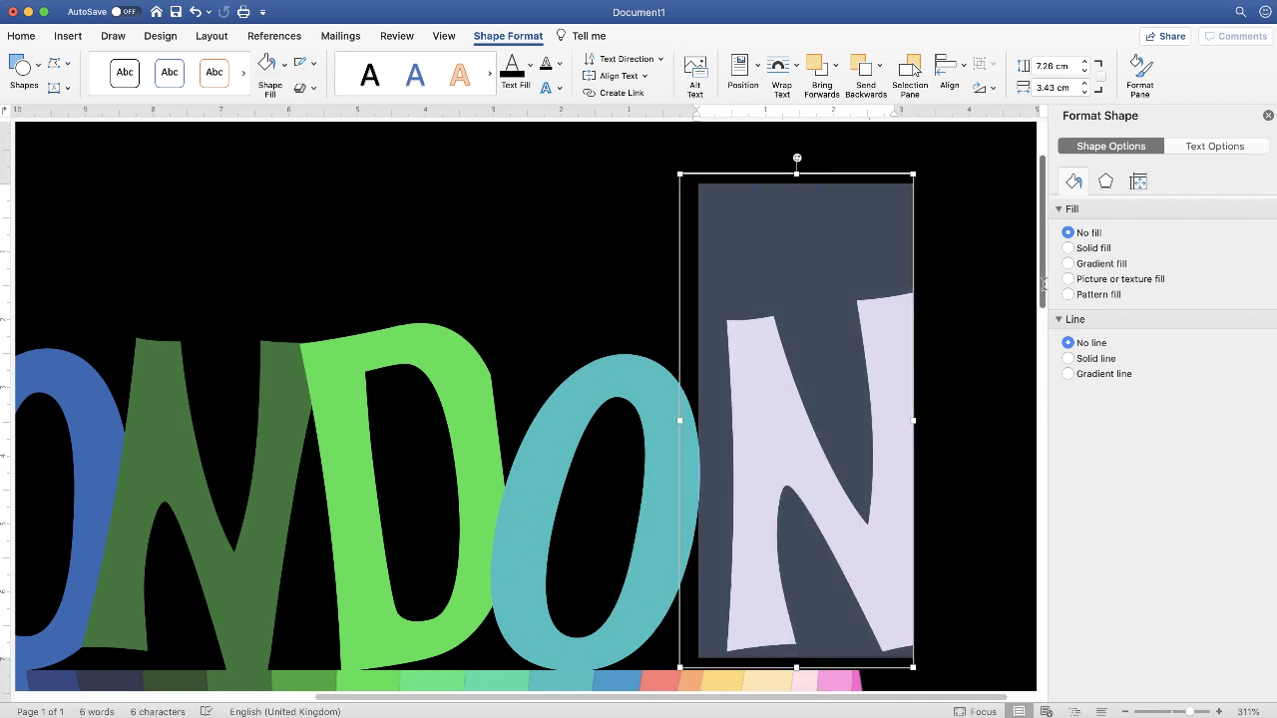
pyautogui.scroll(-5, 436, 151)
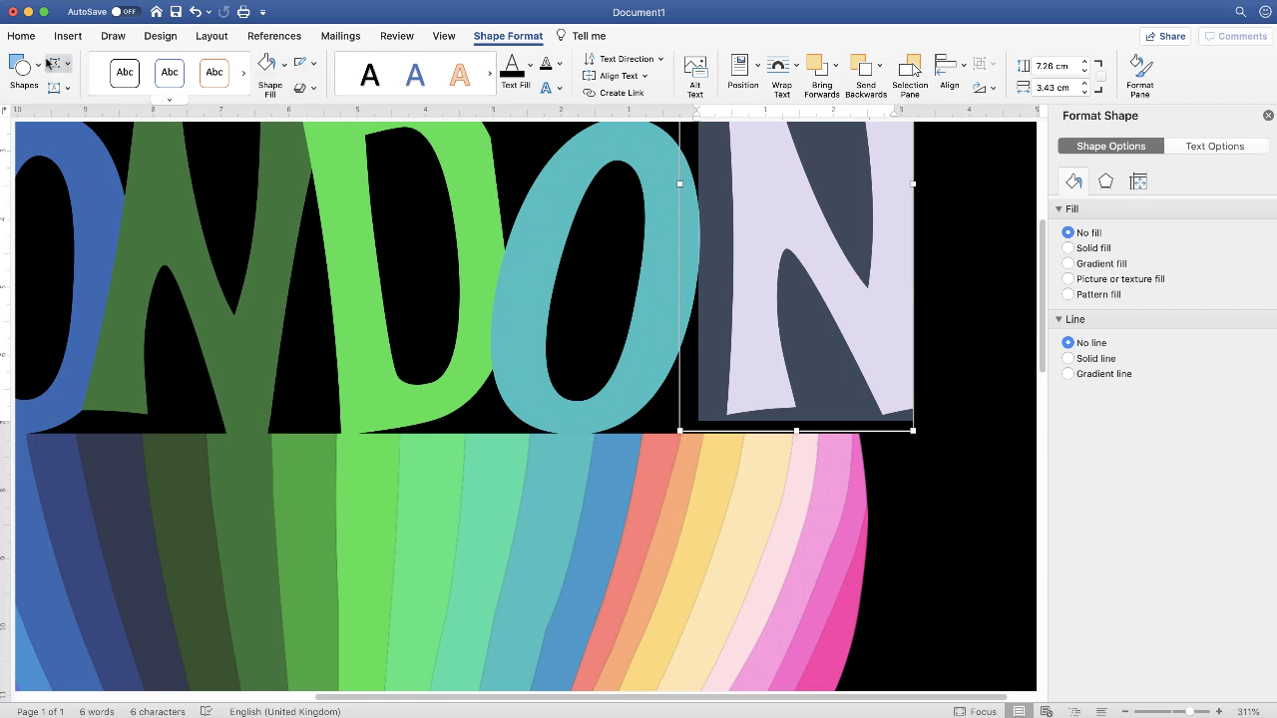
# Recolour the final N a stronger pink eyedropped from the balloon's pink stripe.
pyautogui.click(23, 38)
pyautogui.click(298, 89)
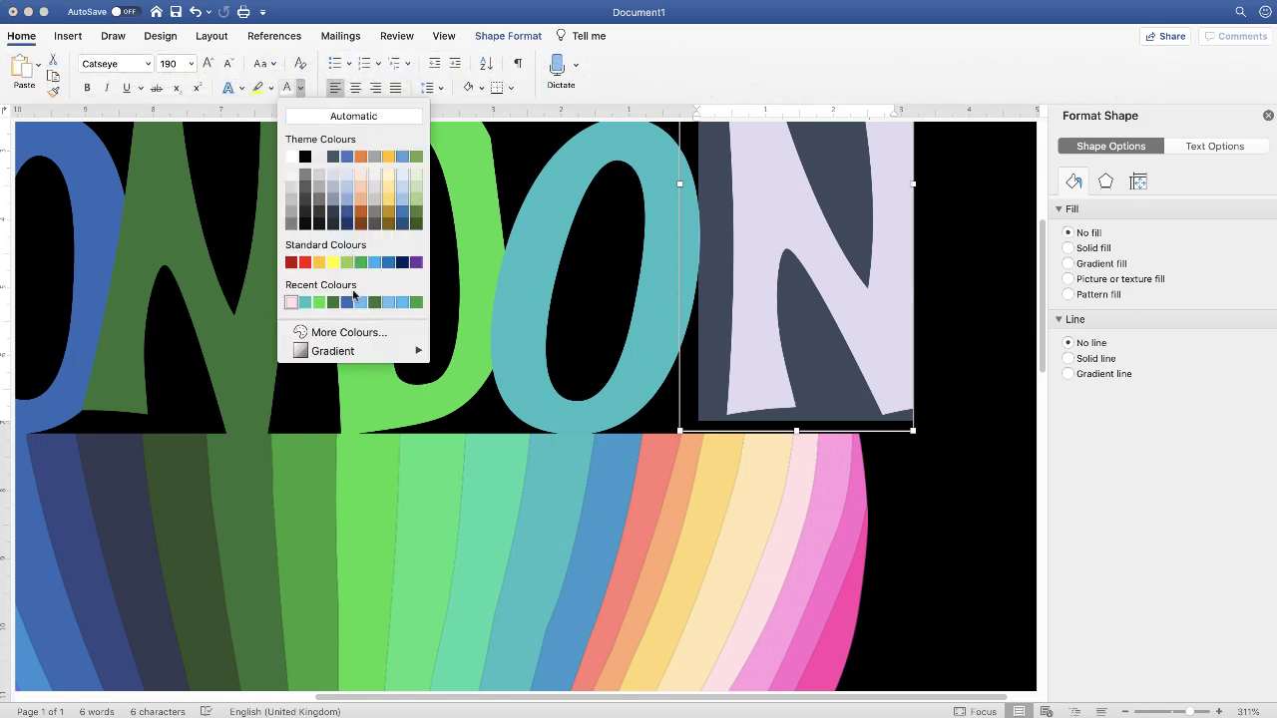
pyautogui.click(349, 332)
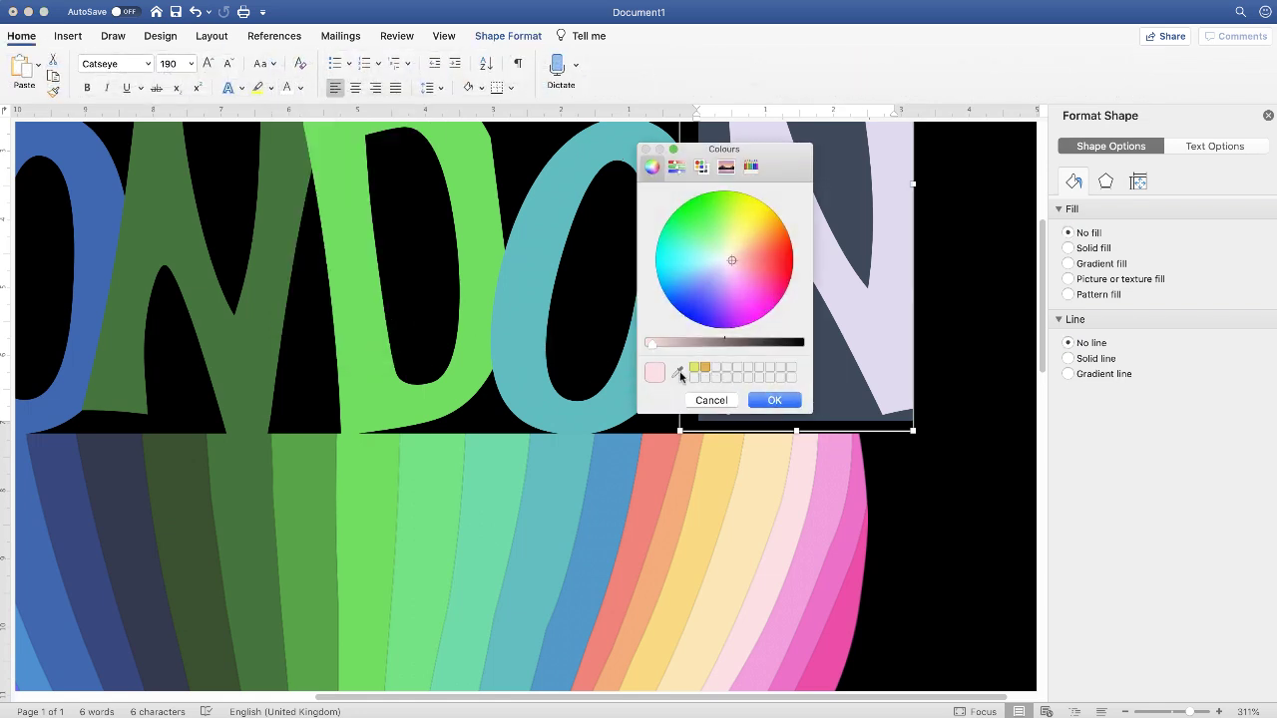
pyautogui.click(680, 373)
pyautogui.click(809, 454)
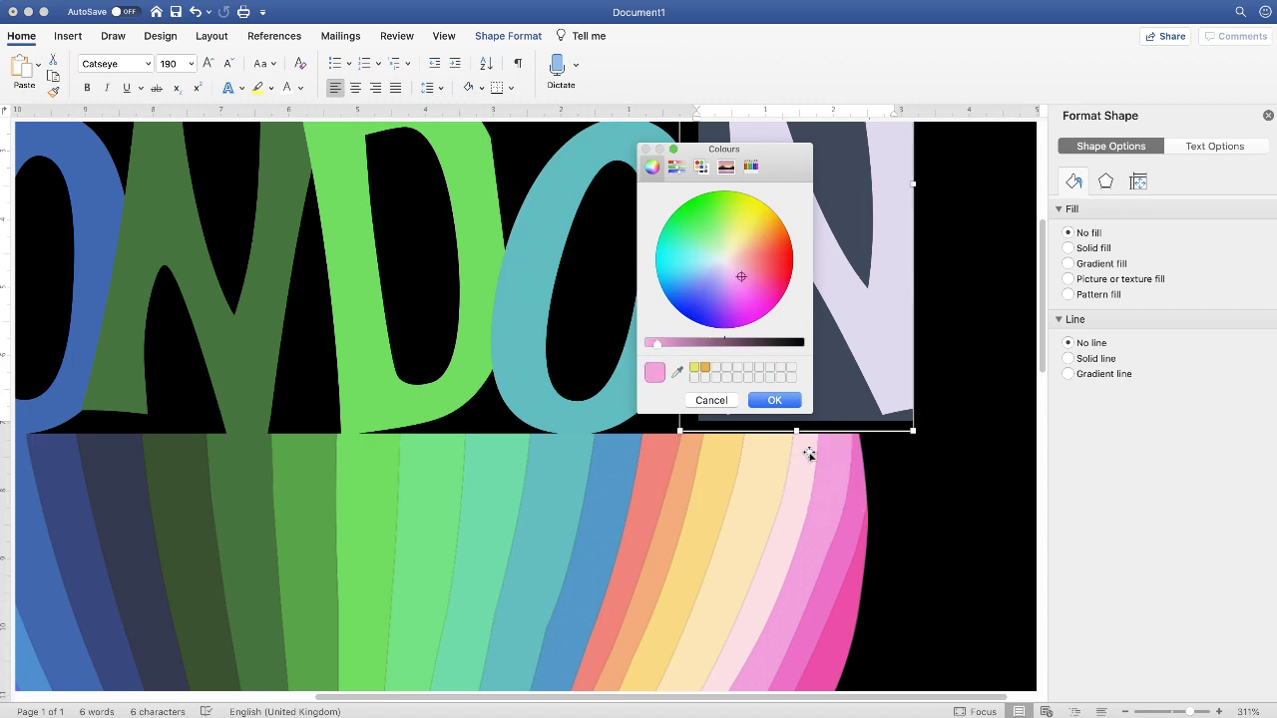
pyautogui.click(776, 401)
pyautogui.click(956, 411)
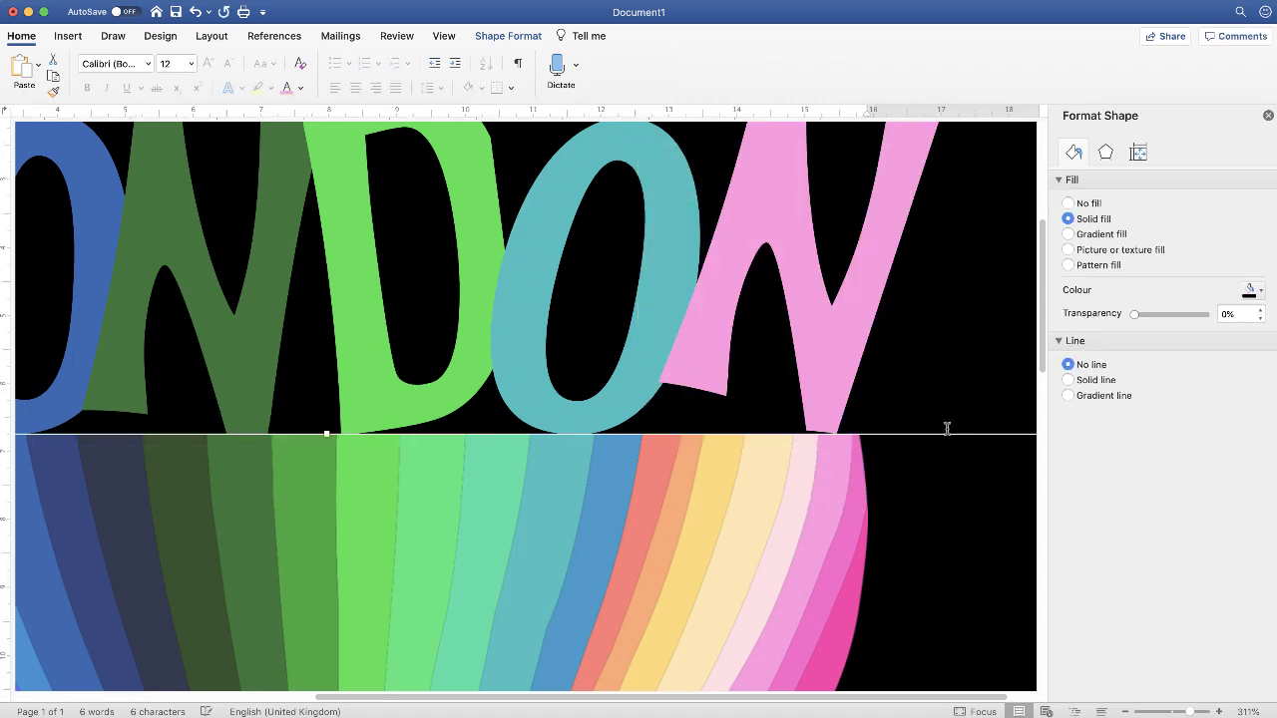
pyautogui.click(927, 595)
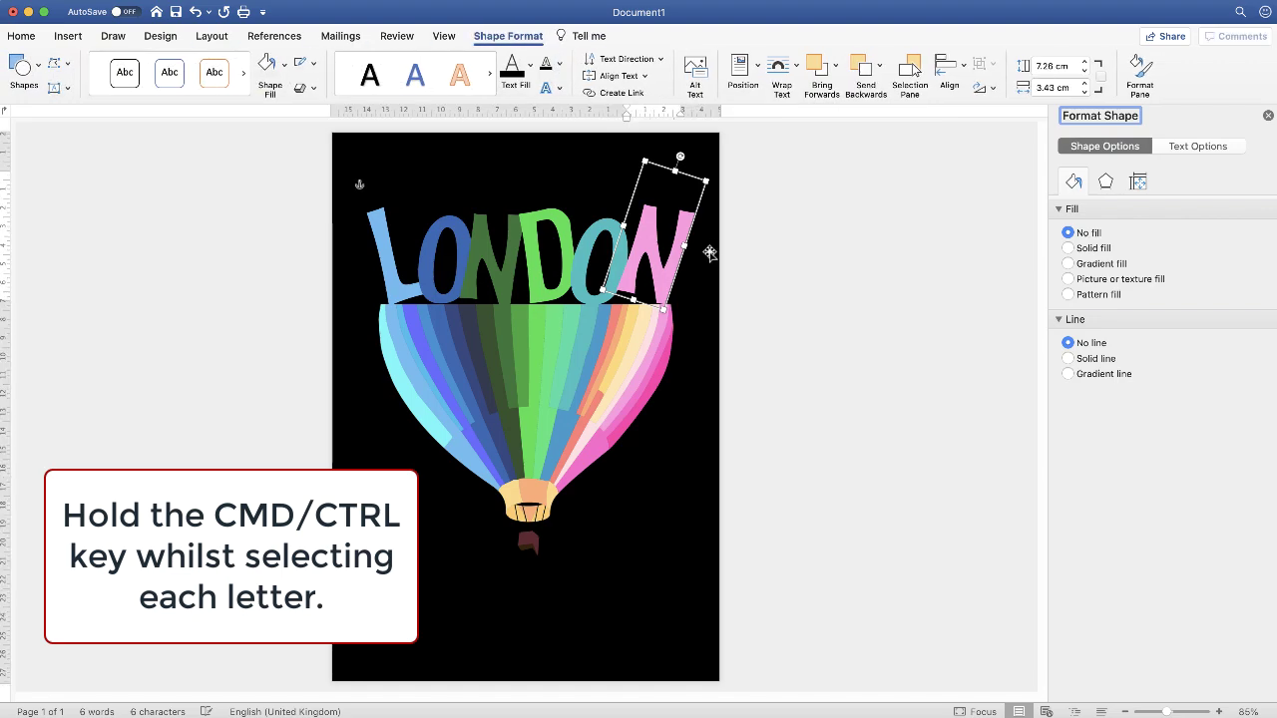
# Select all six LONDON letter boxes and group them into one object.
pyautogui.keyDown('super'); pyautogui.click(587, 237); pyautogui.keyUp('super')
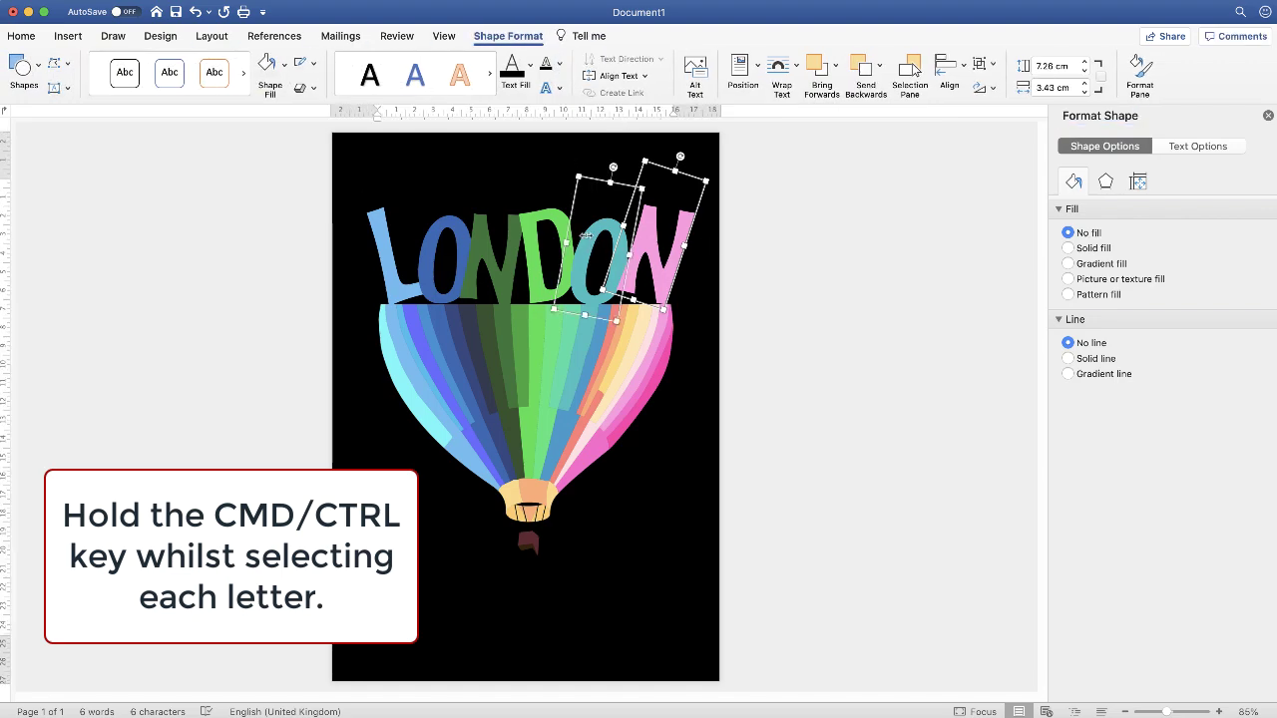
pyautogui.keyDown('super'); pyautogui.click(525, 226); pyautogui.keyUp('super')
pyautogui.keyDown('super'); pyautogui.click(481, 246); pyautogui.keyUp('super')
pyautogui.keyDown('super'); pyautogui.click(431, 256); pyautogui.keyUp('super')
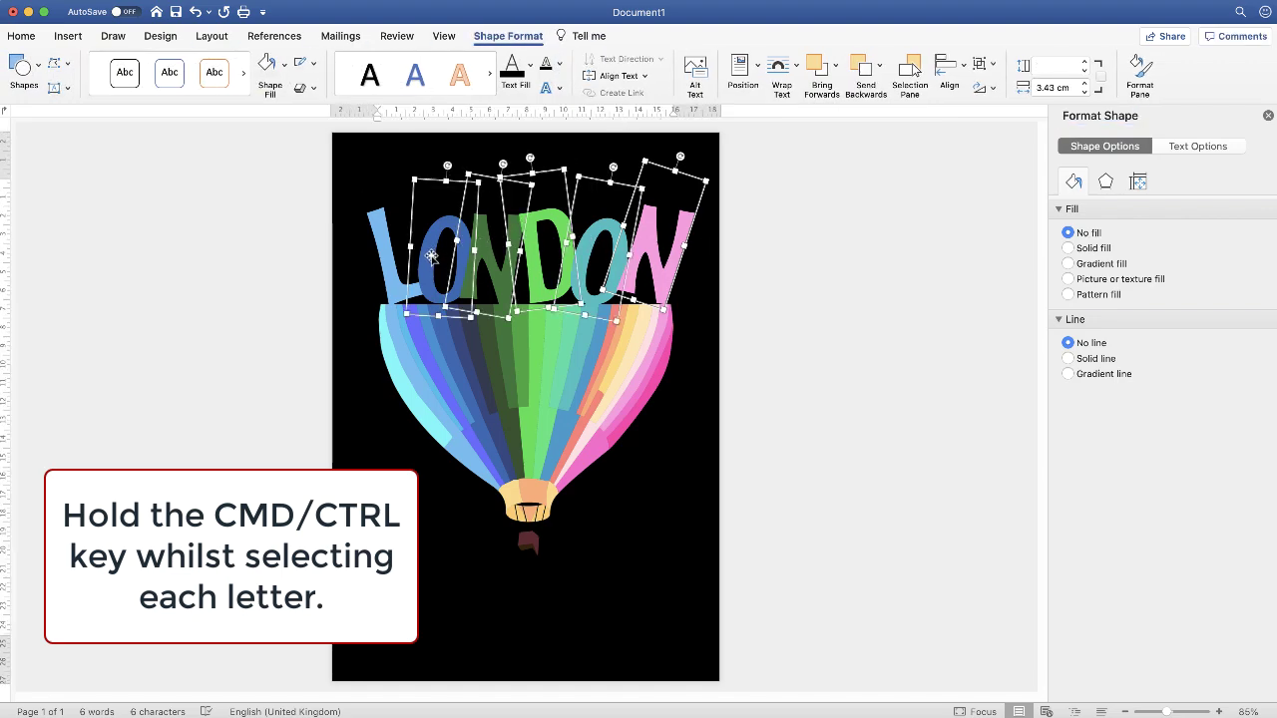
pyautogui.keyDown('super'); pyautogui.click(380, 250); pyautogui.keyUp('super')
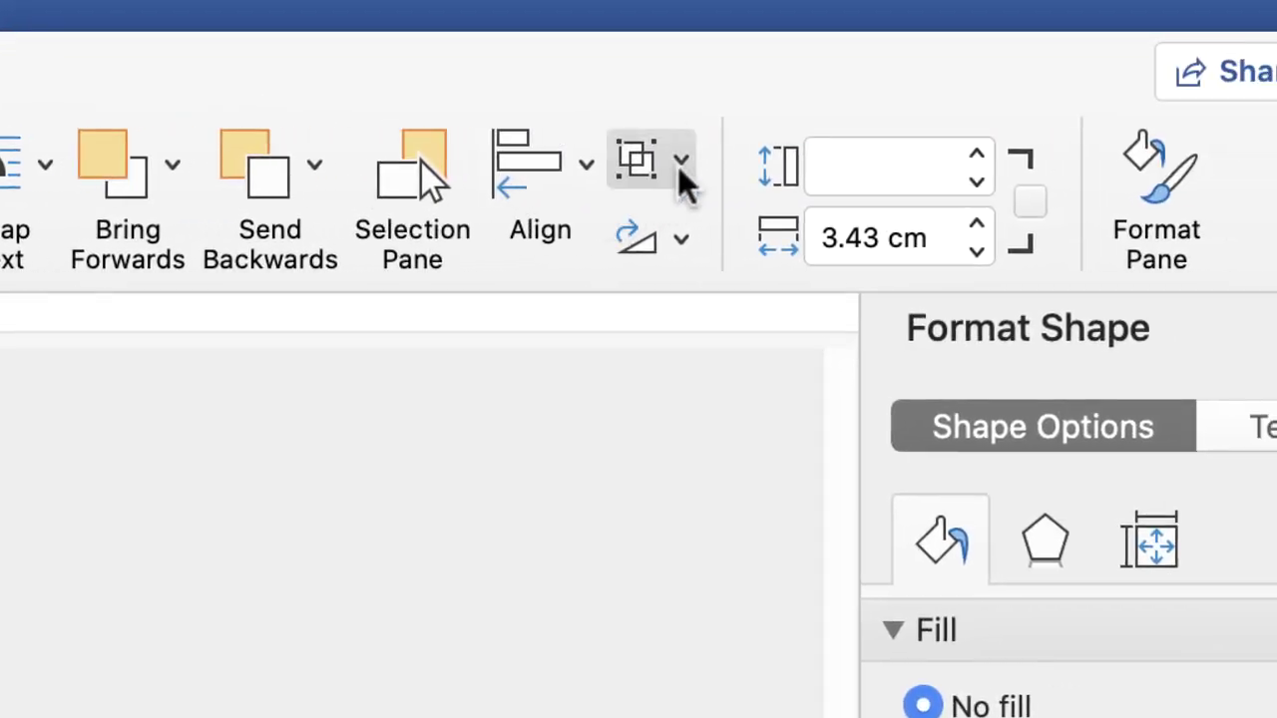
pyautogui.click(680, 171)
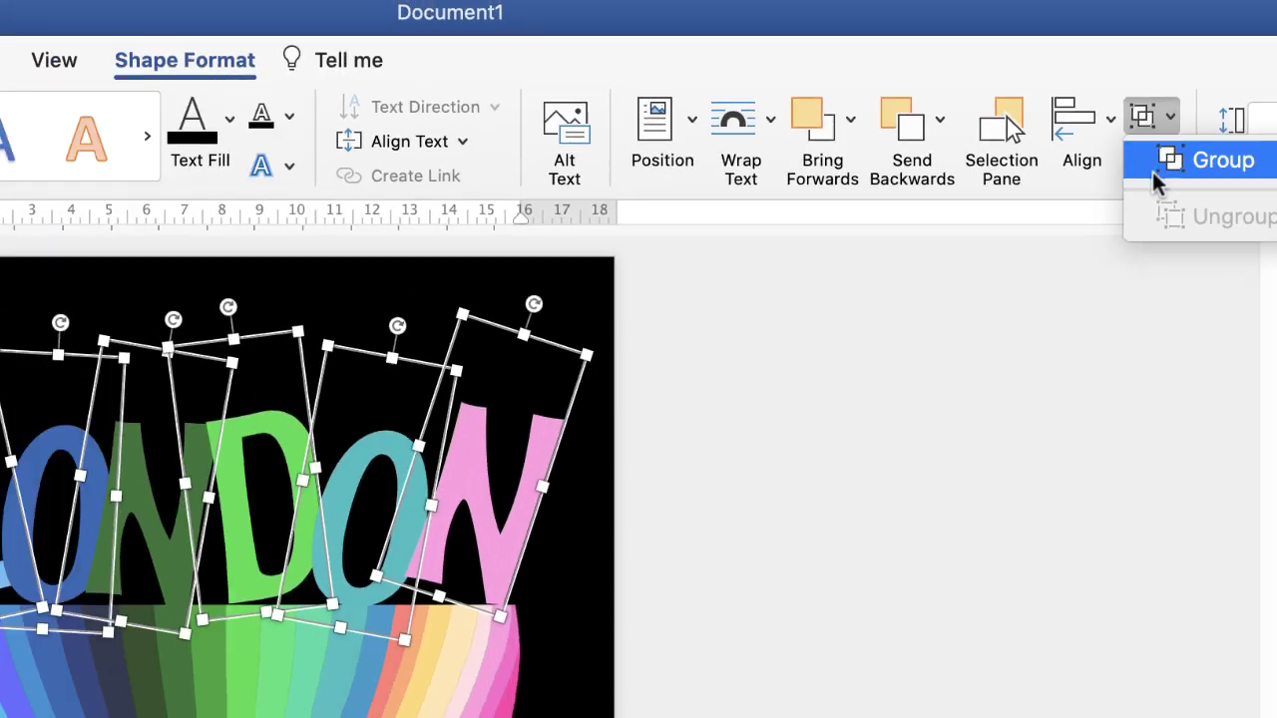
pyautogui.click(707, 229)
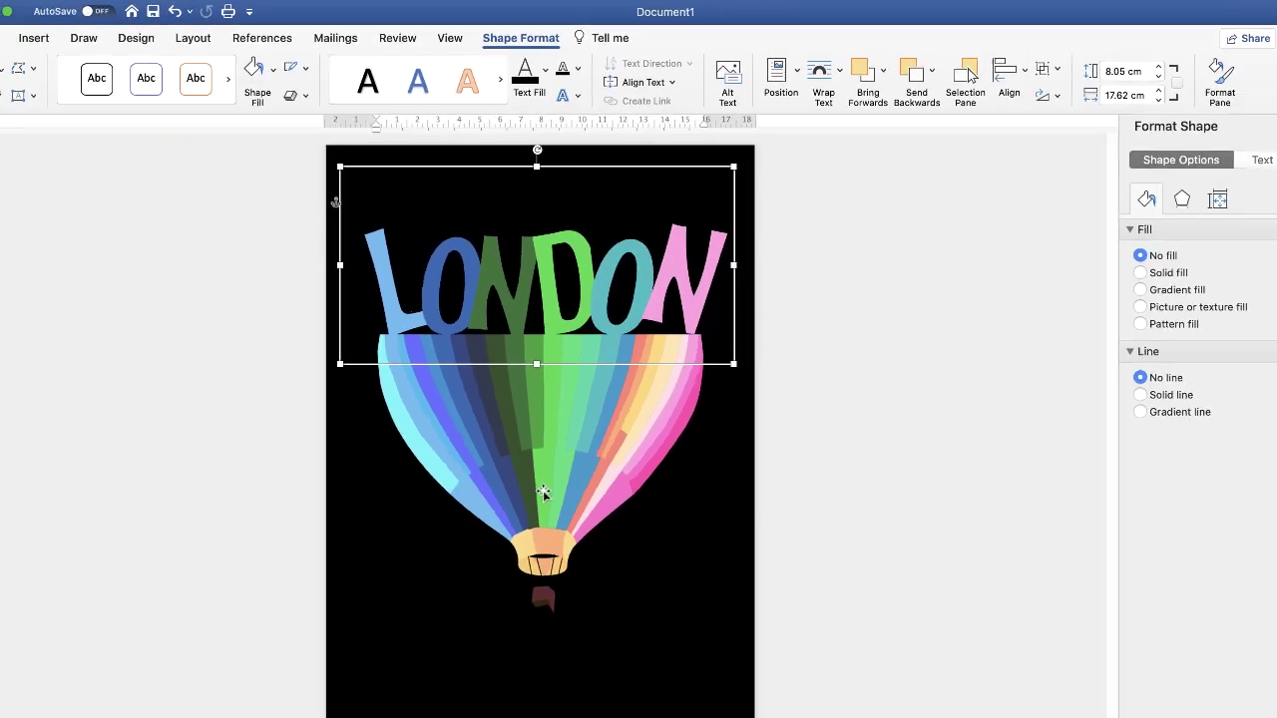
pyautogui.click(525, 459)
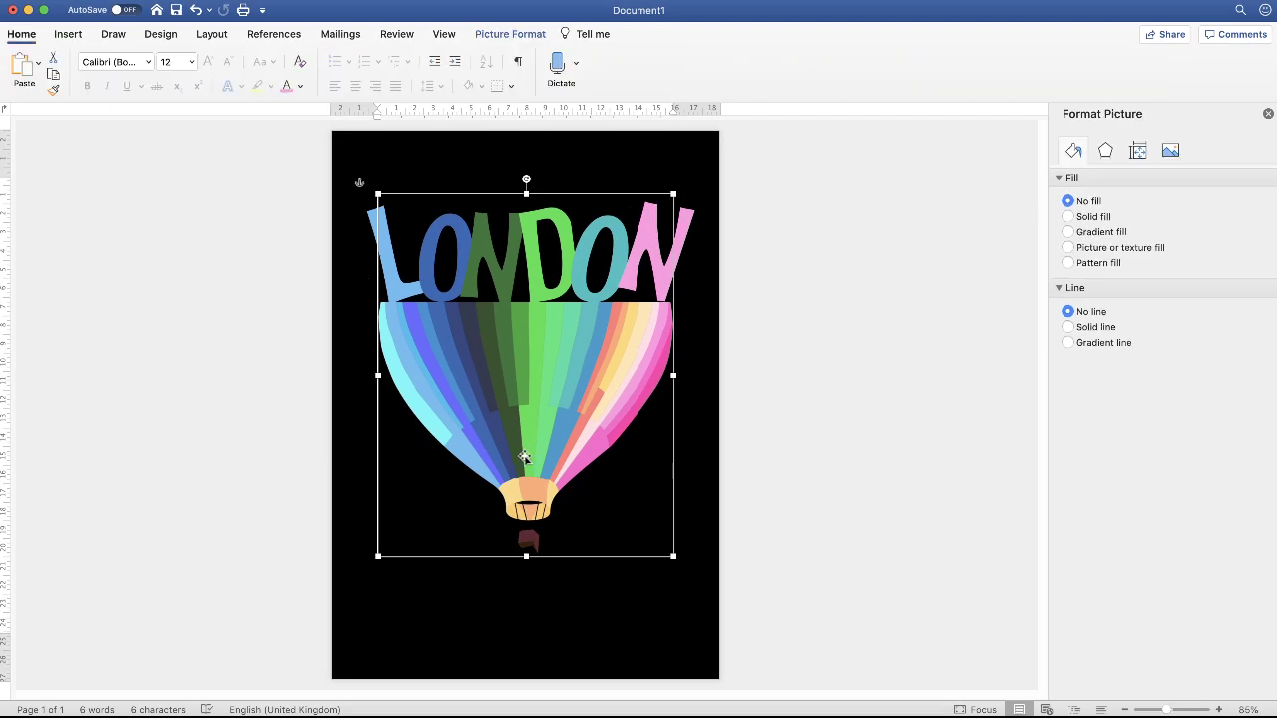
# Nudge the balloon picture down and drag the LONDON group lower.
pyautogui.press('Down')
pyautogui.press('Down')
pyautogui.press('Down')
pyautogui.press('Down')
pyautogui.press('Down')
pyautogui.press('Down')
pyautogui.press('Down')
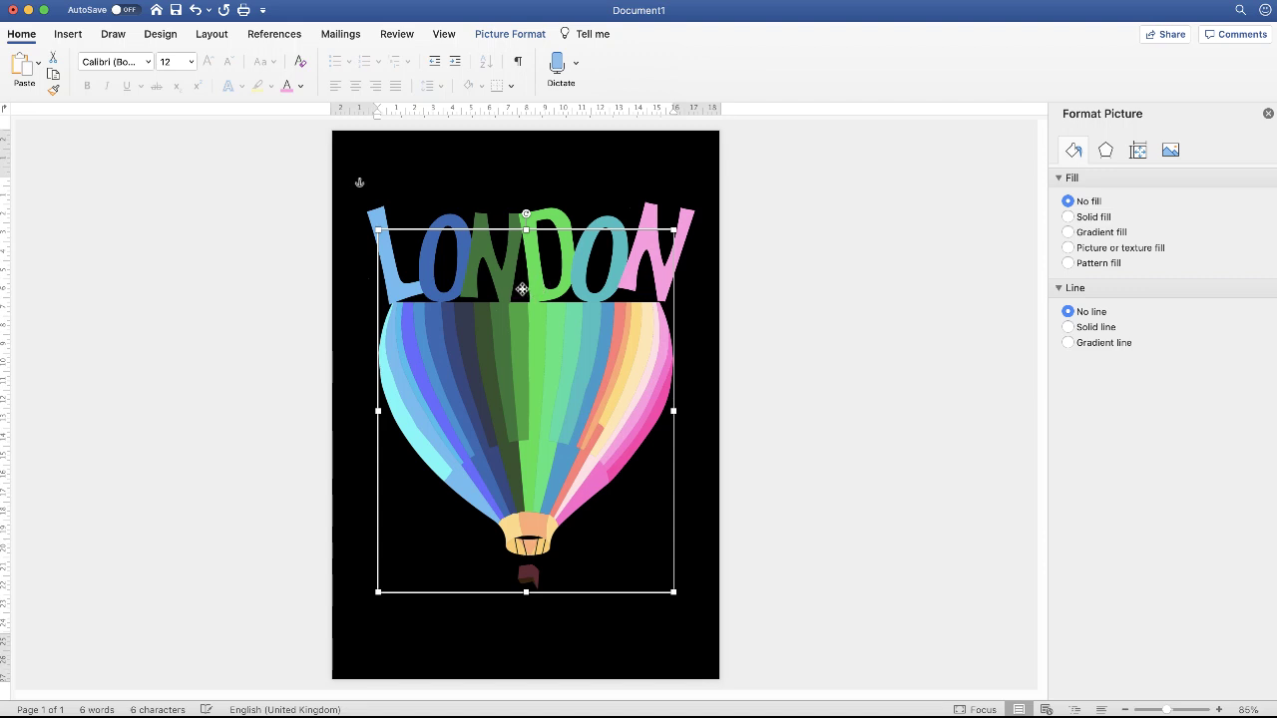
pyautogui.click(521, 289)
pyautogui.moveTo(521, 334); pyautogui.dragTo(520, 355)
# Move the black band behind the letters further down the page.
pyautogui.click(578, 209)
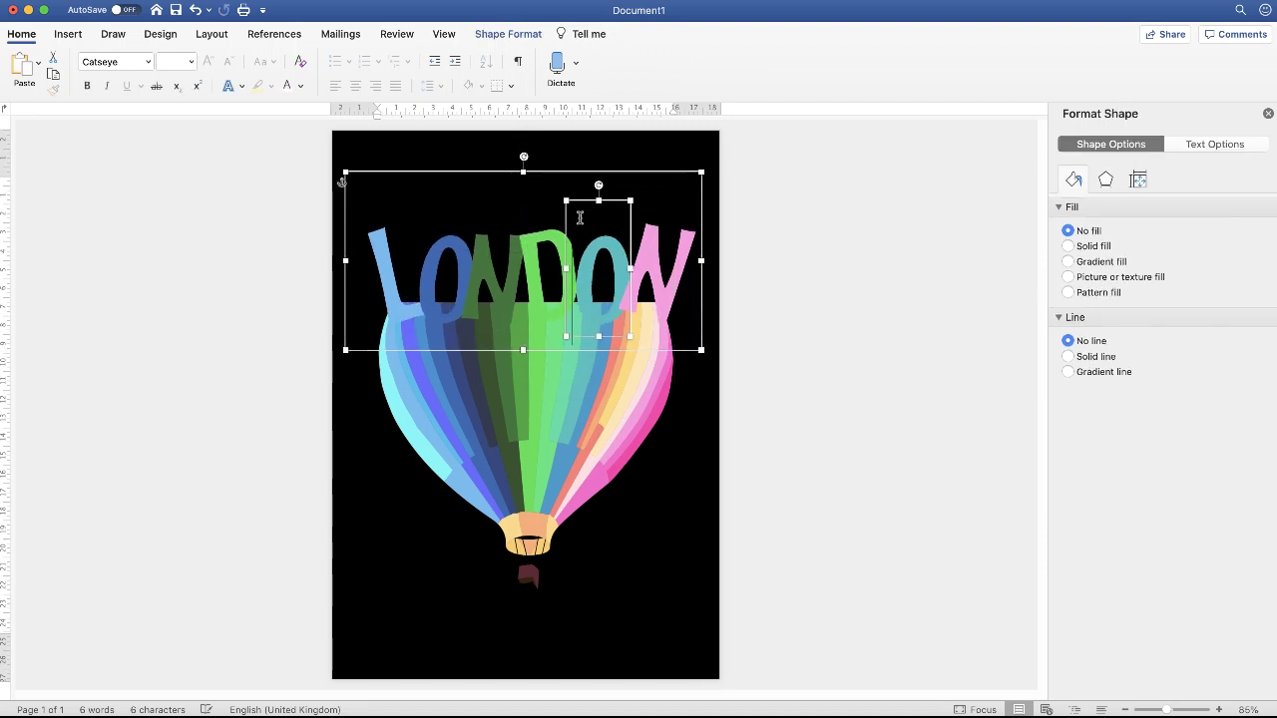
pyautogui.click(679, 150)
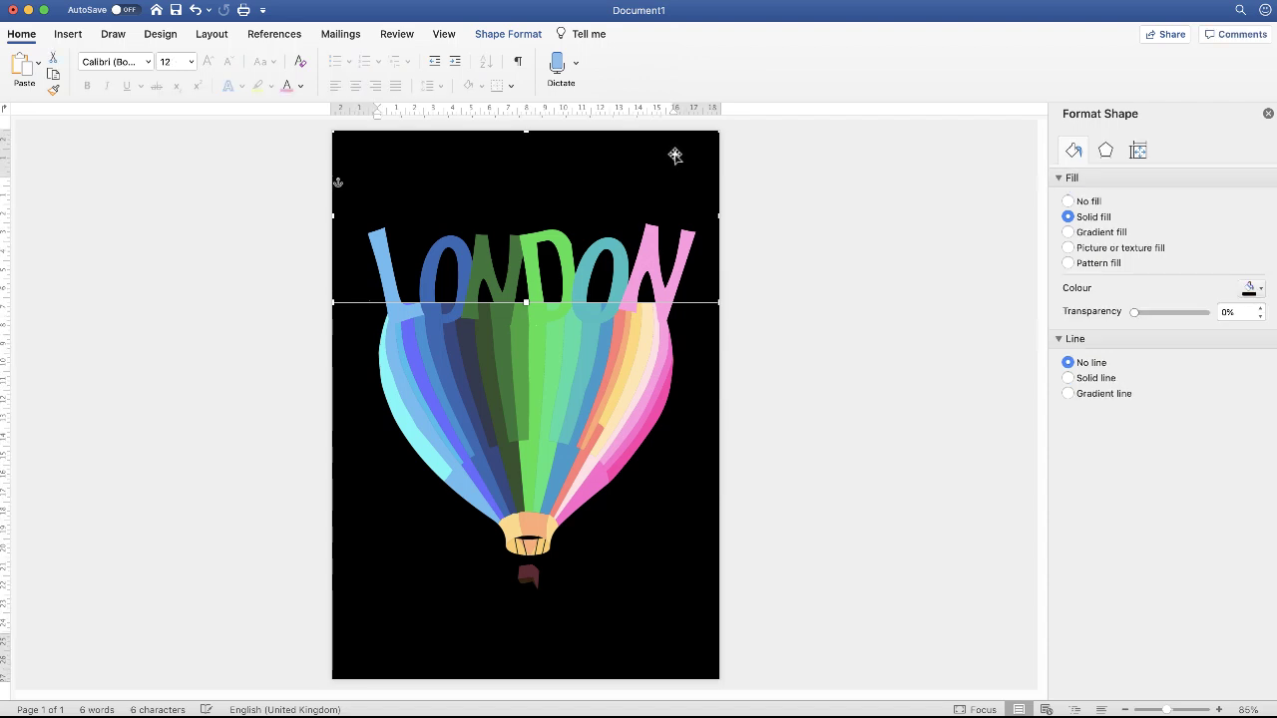
pyautogui.moveTo(526, 302); pyautogui.dragTo(527, 354)
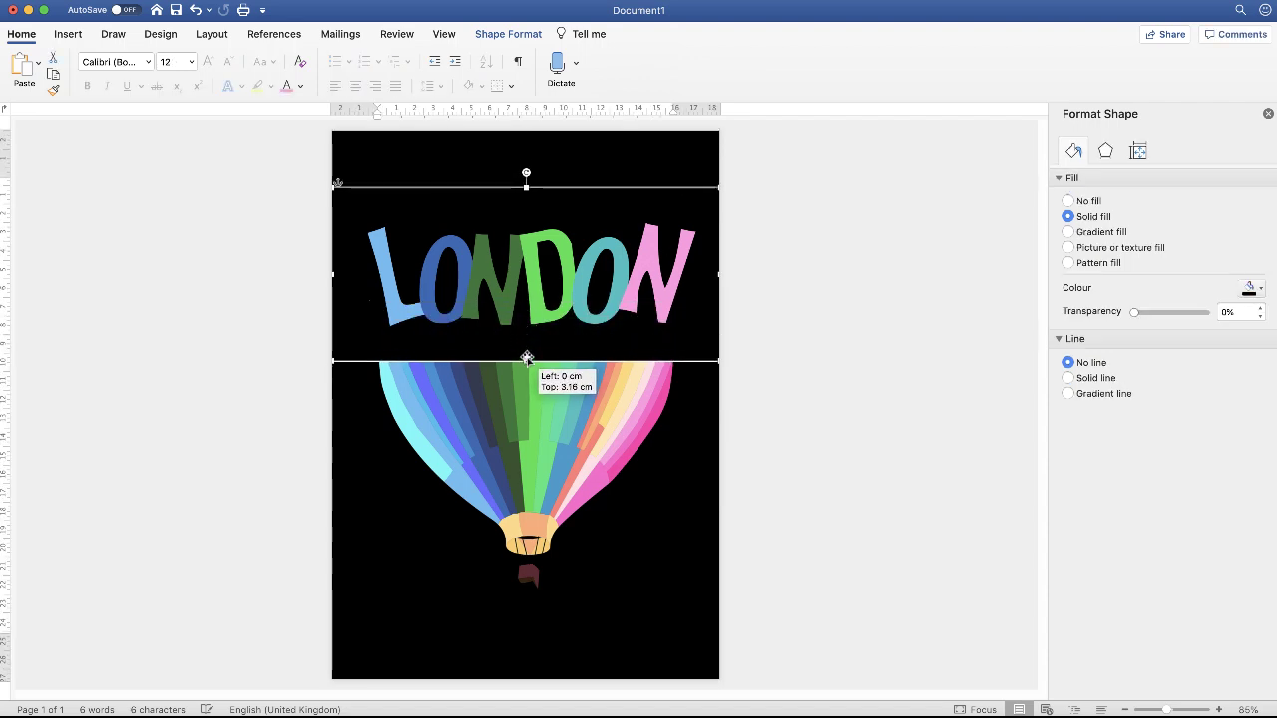
pyautogui.moveTo(527, 354); pyautogui.dragTo(526, 354)
# Lower the LONDON group onto the balloon's top edge, about 1.56 cm left, 4.47 cm top.
pyautogui.click(538, 301)
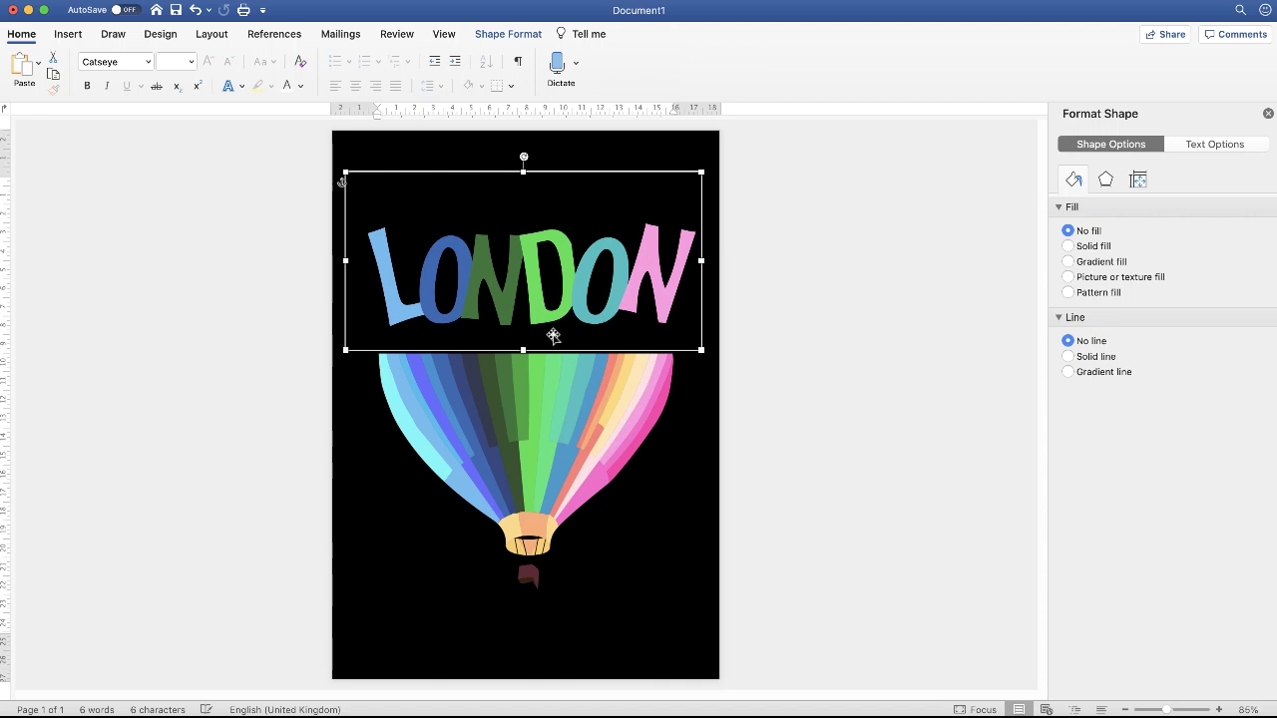
pyautogui.press('Down')
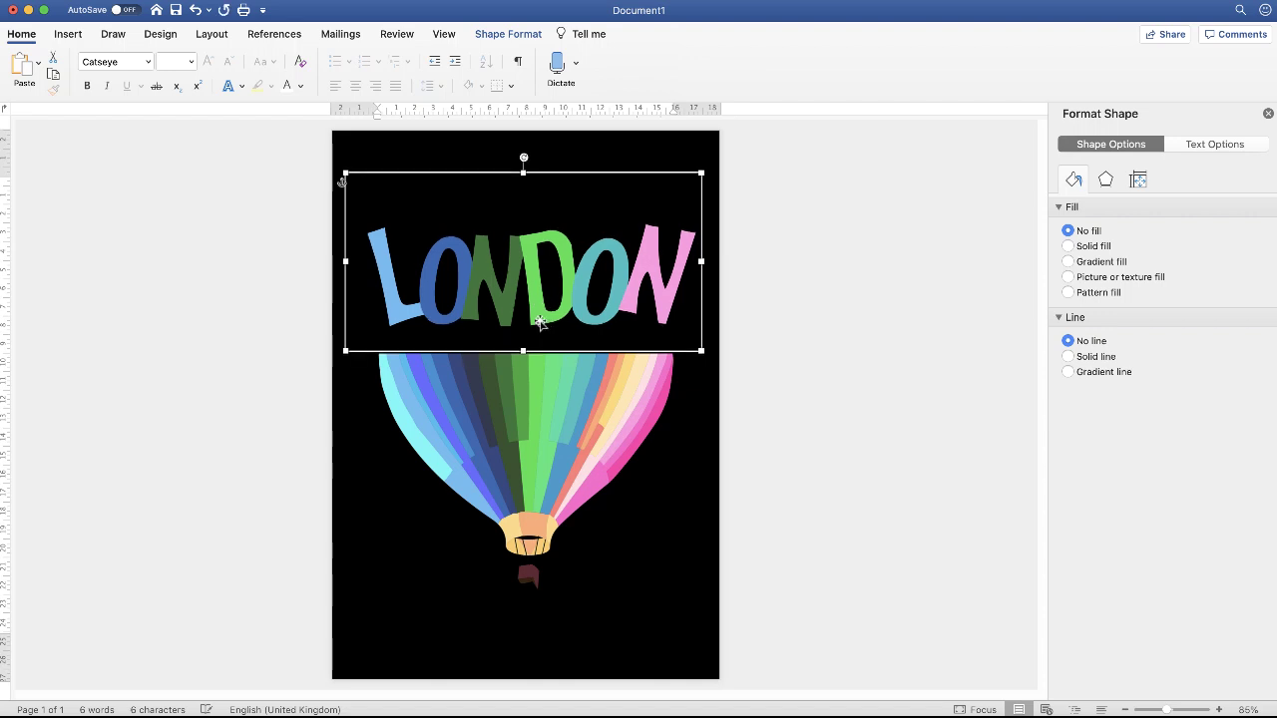
pyautogui.press('Down')
pyautogui.press('Down')
pyautogui.moveTo(537, 312); pyautogui.dragTo(537, 341)
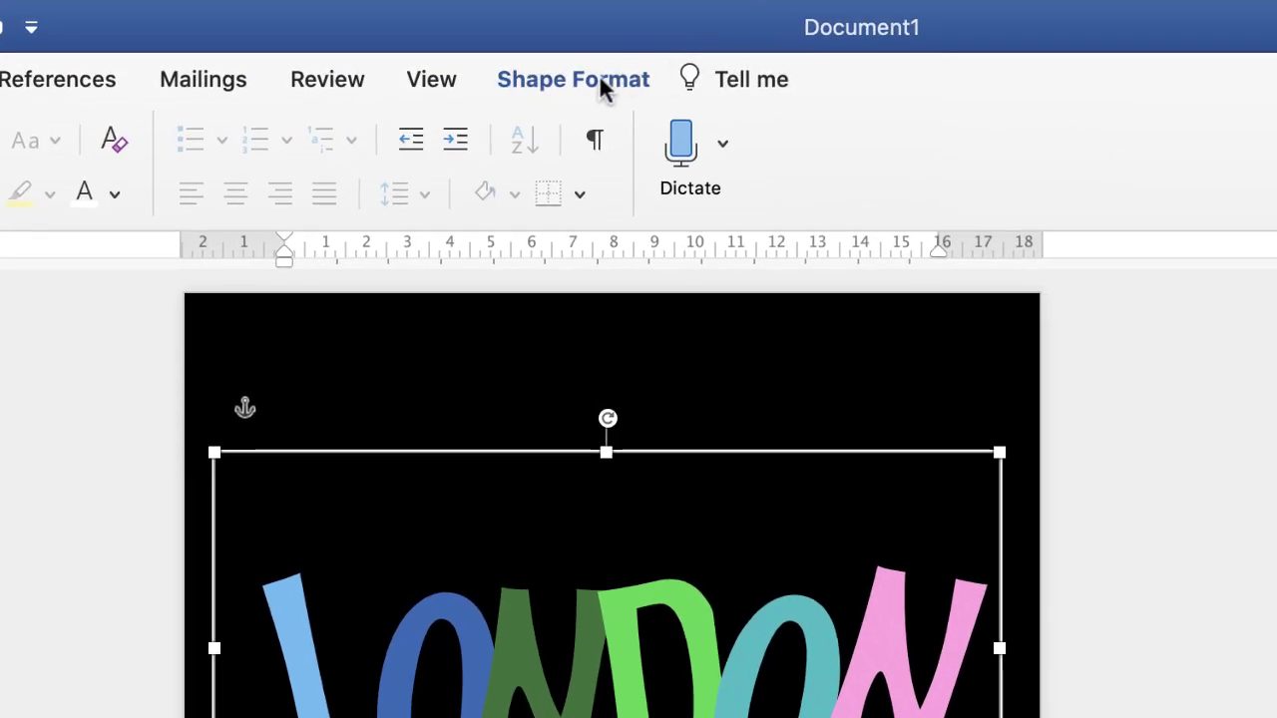
# Align the LONDON letter group to the horizontal centre of the page.
pyautogui.click(598, 77)
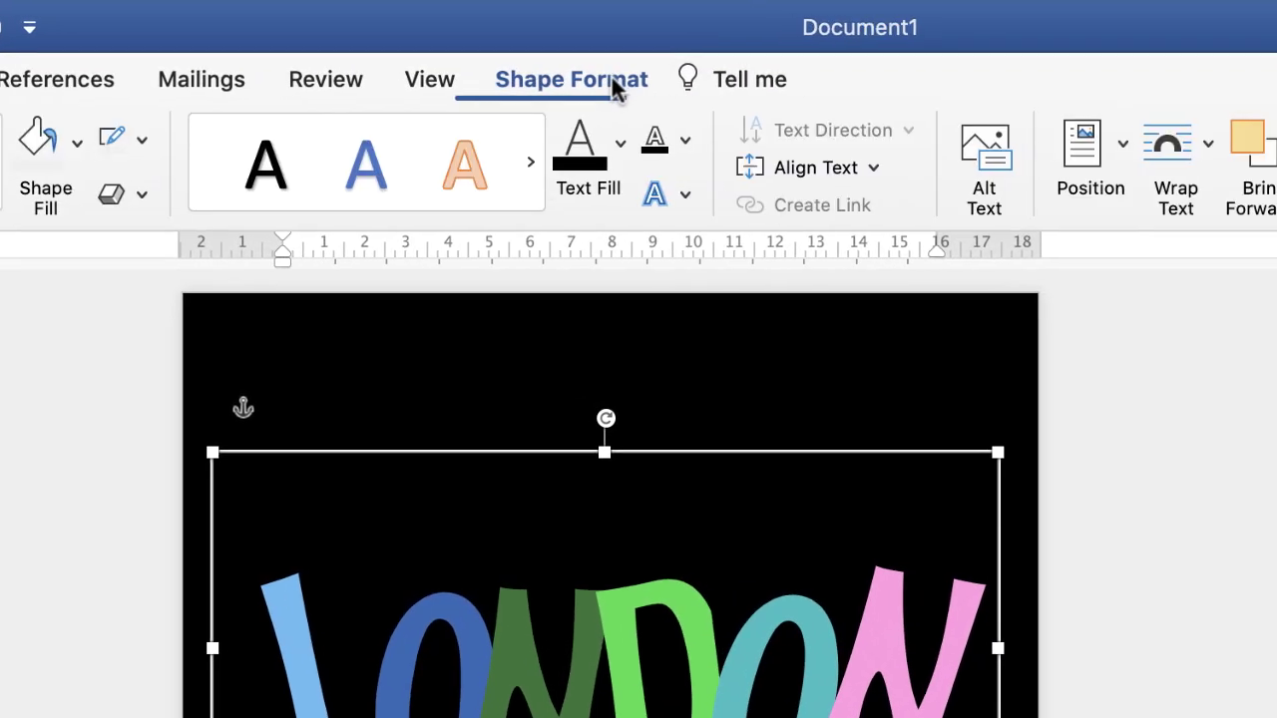
pyautogui.click(823, 149)
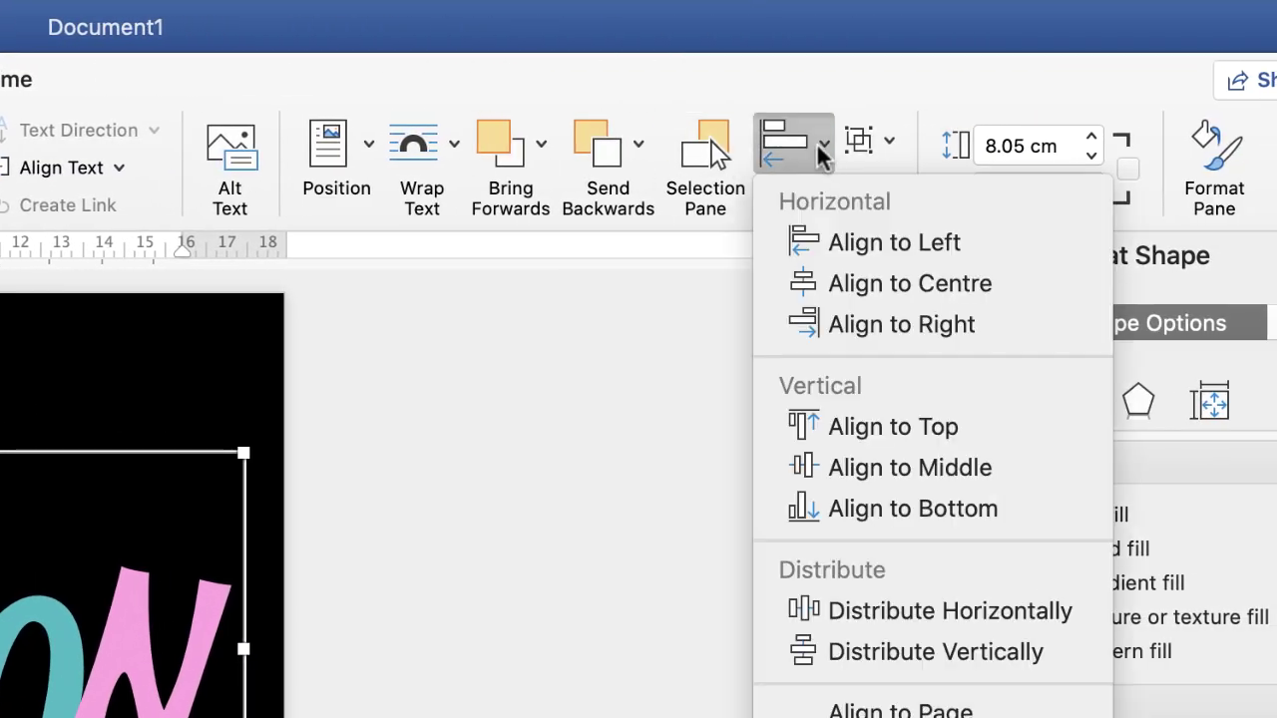
pyautogui.click(831, 285)
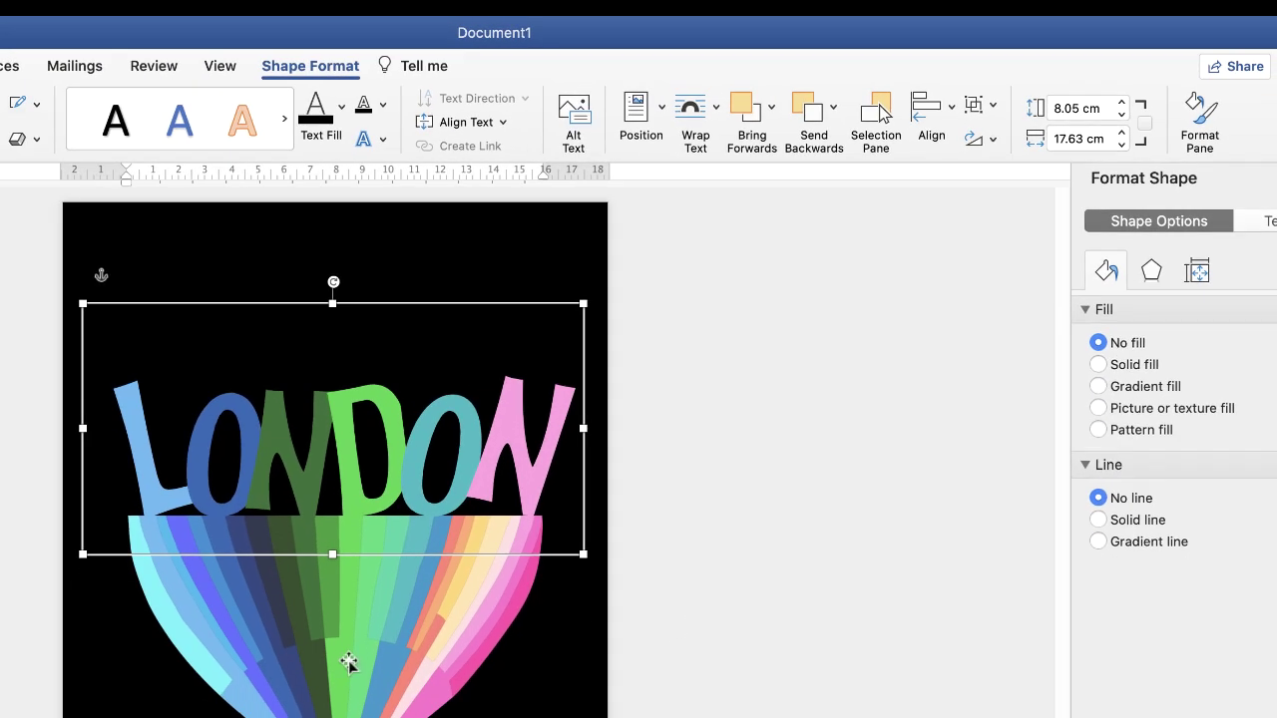
# Align the balloon picture to the horizontal centre of the page.
pyautogui.click(348, 663)
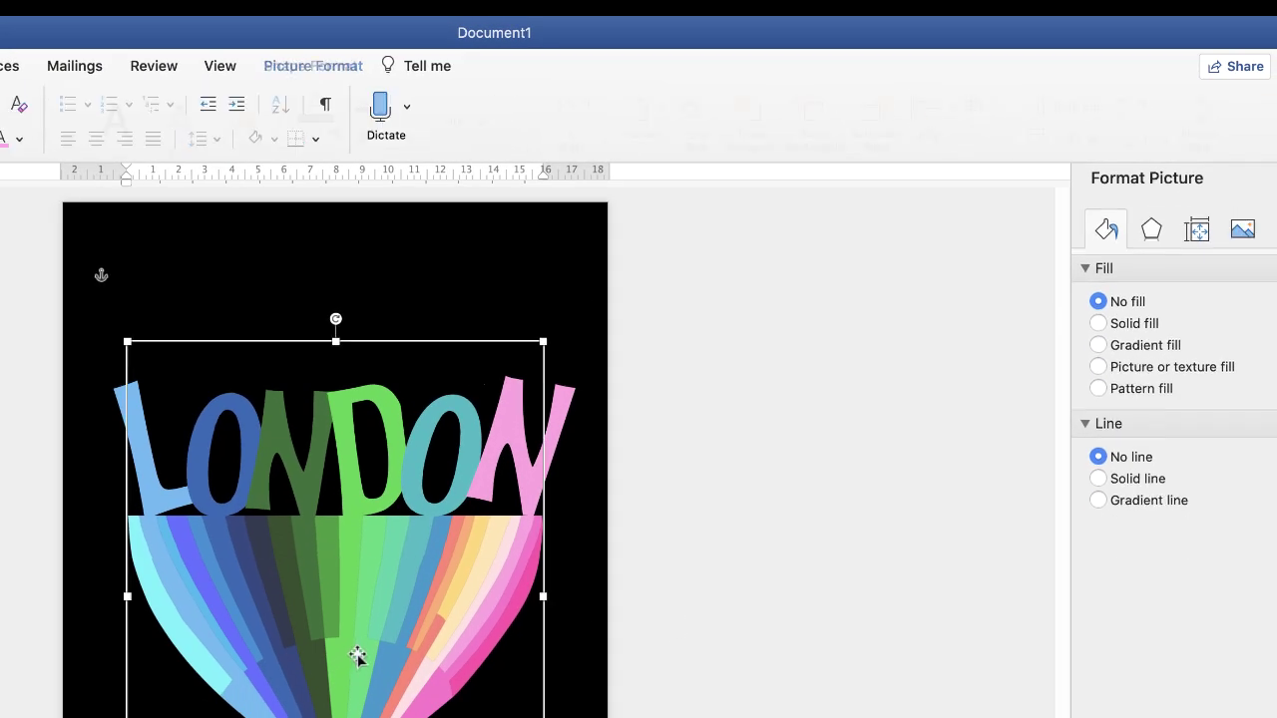
pyautogui.click(327, 66)
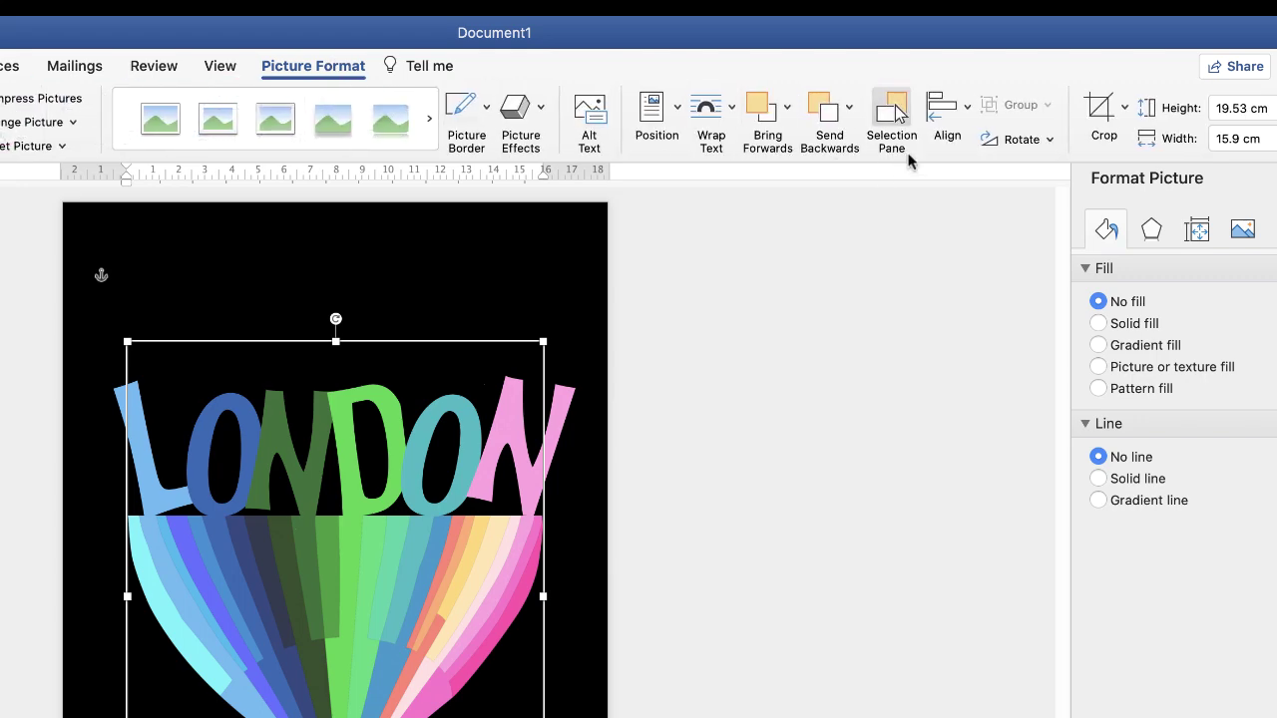
pyautogui.click(964, 110)
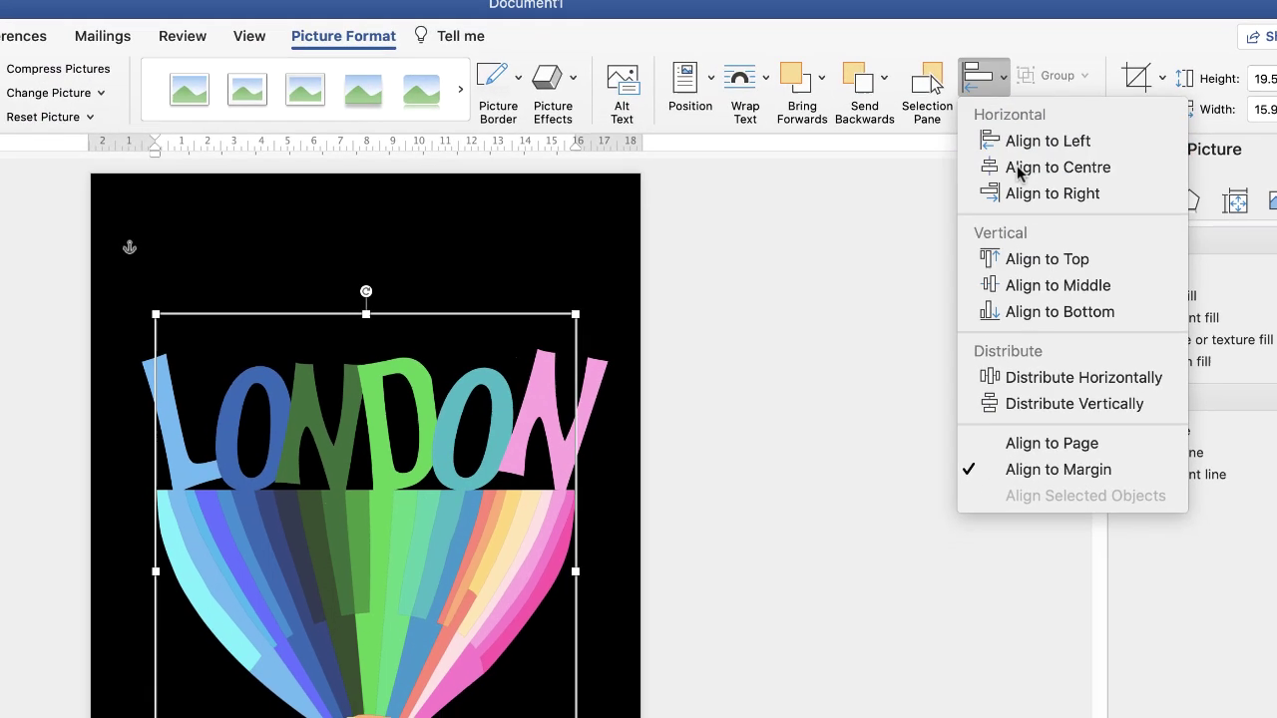
pyautogui.click(983, 197)
# Nudge the LONDON group two steps left over the balloon, then deselect it.
pyautogui.click(789, 185)
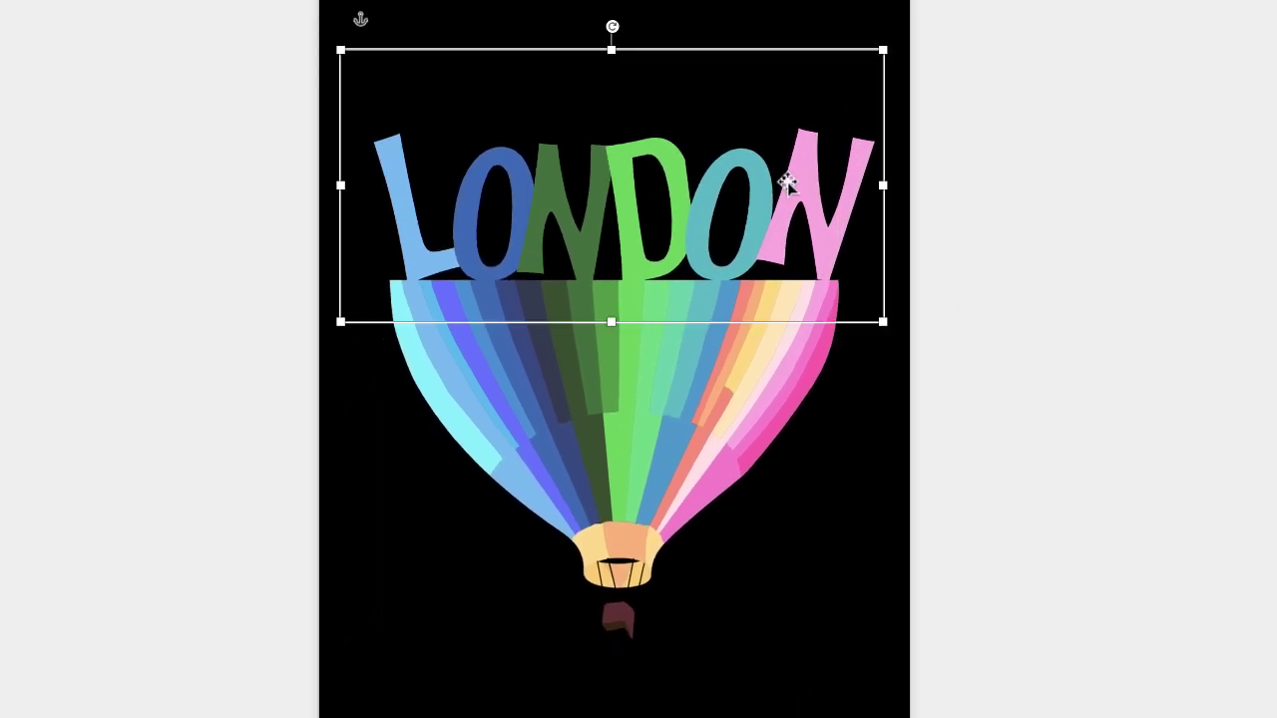
pyautogui.press('Left')
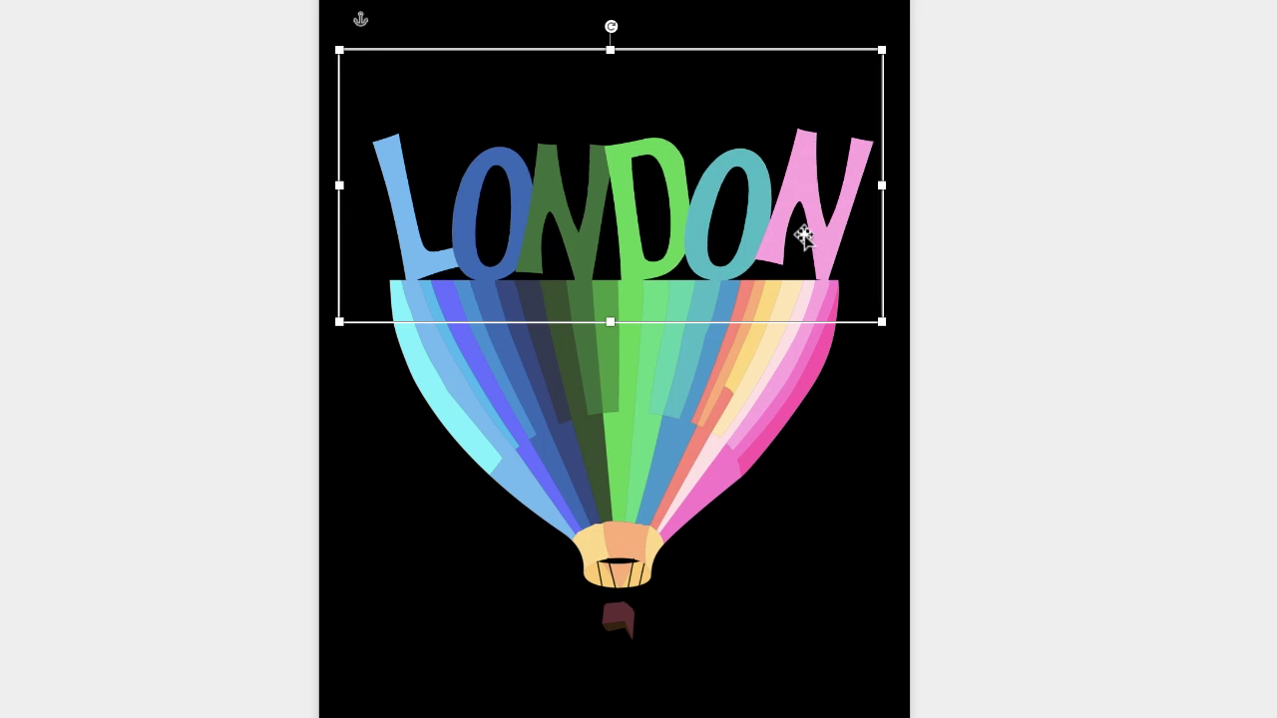
pyautogui.press('Left')
pyautogui.press('Left')
pyautogui.press('Left')
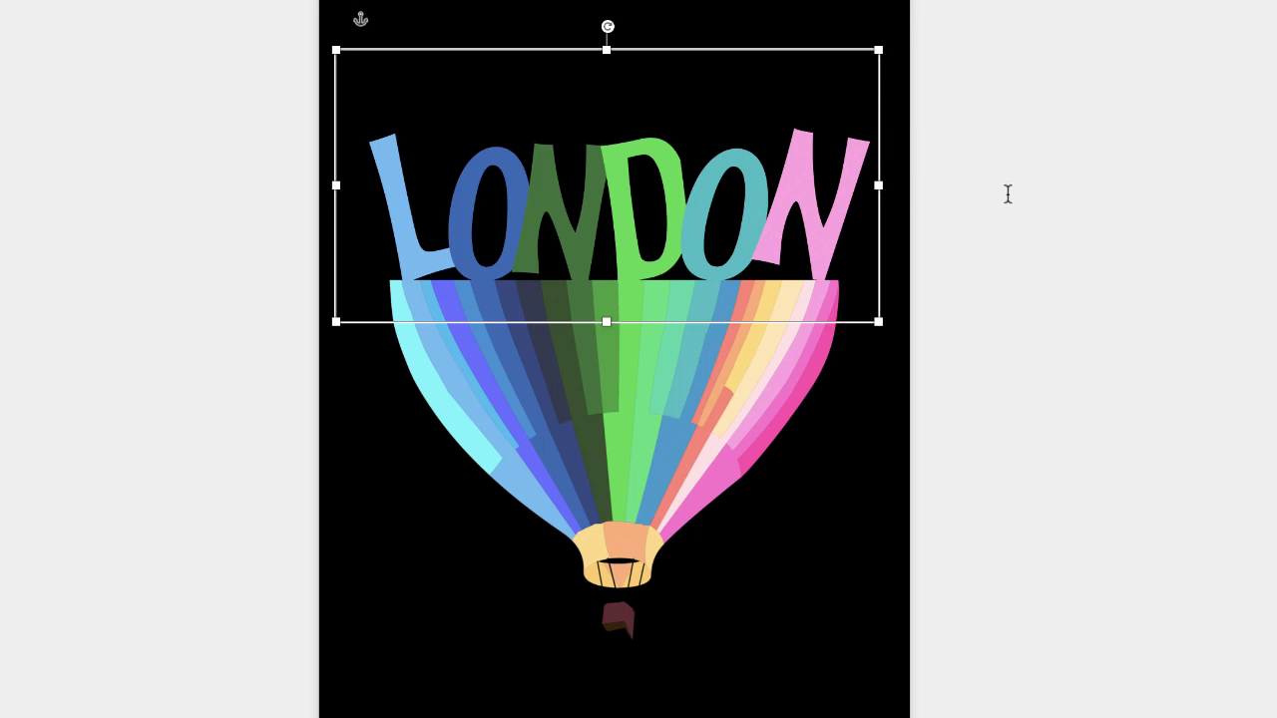
pyautogui.click(1003, 201)
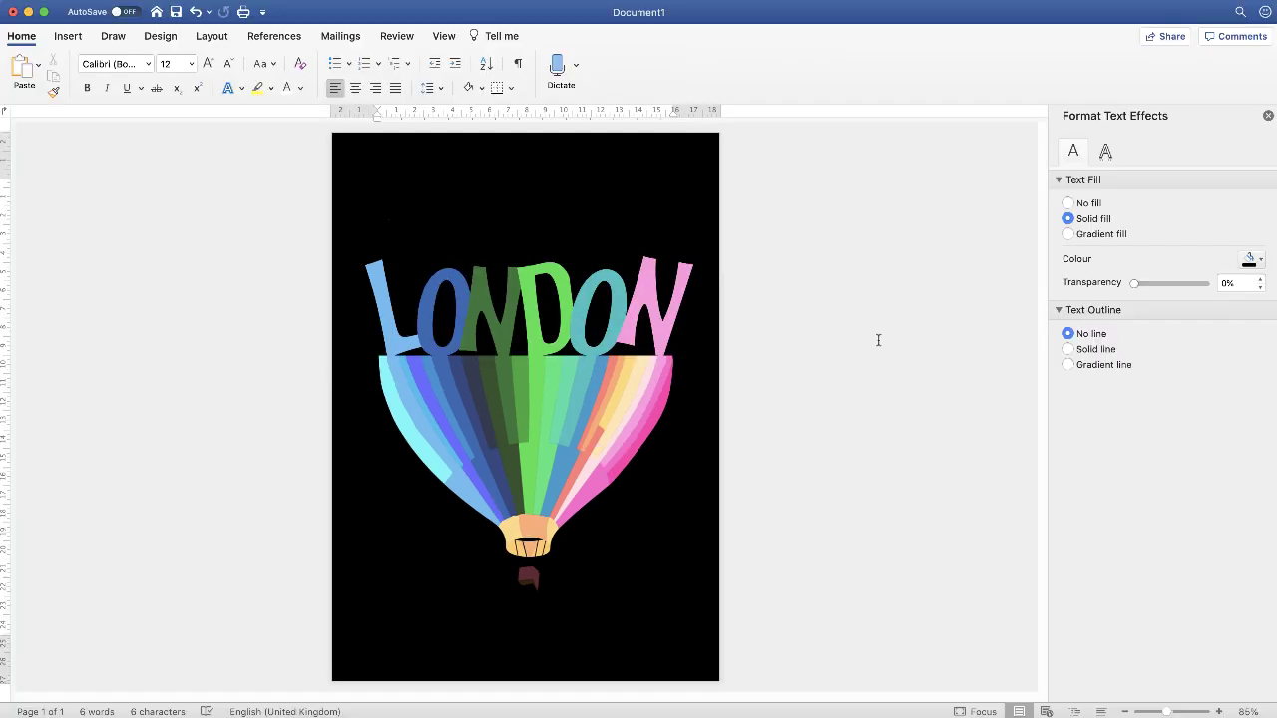